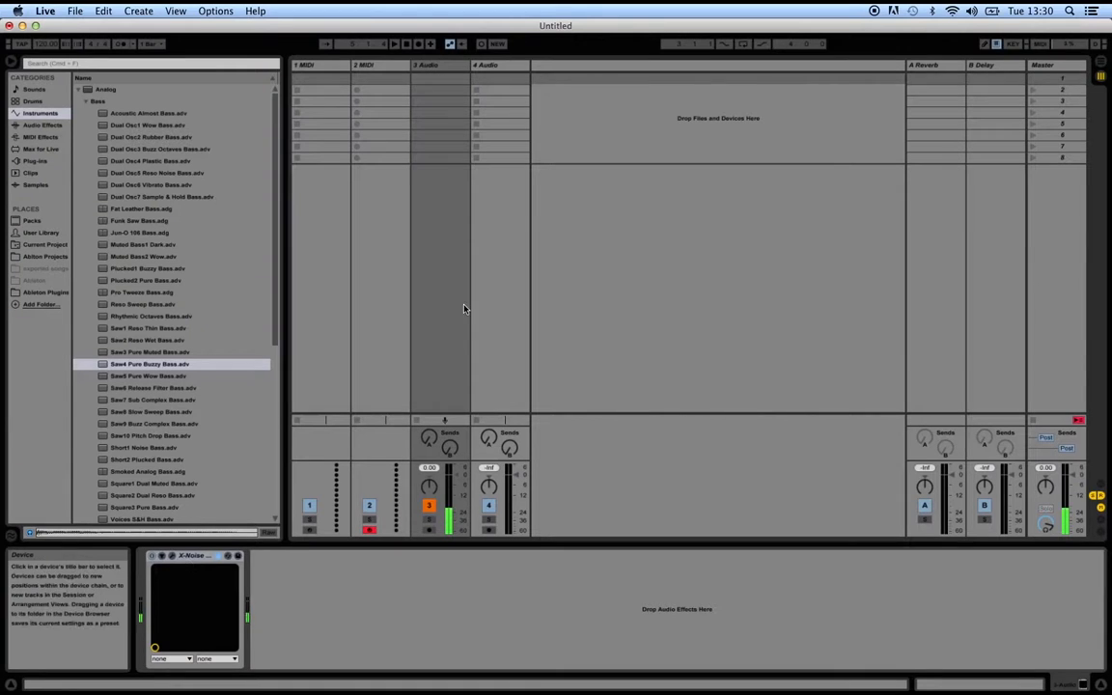
- Look at the two MIDI tracks and two audio tracks in turn, ending on the first MIDI track
{"action": "left_click", "coordinate": [383, 66]}
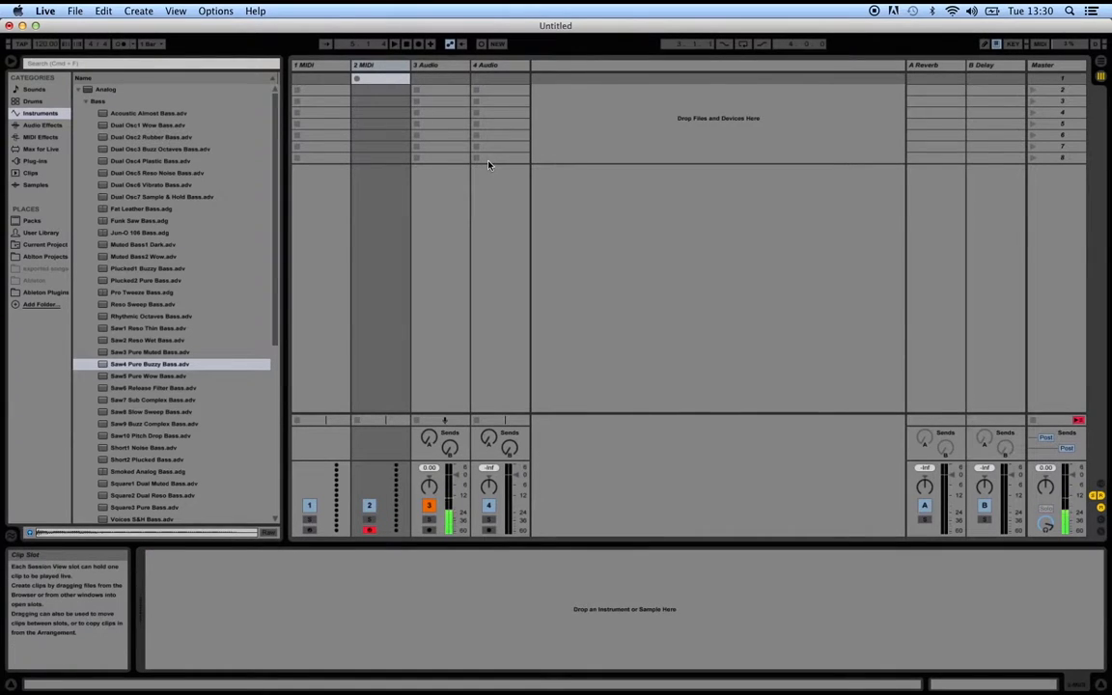
{"action": "left_click", "coordinate": [312, 66]}
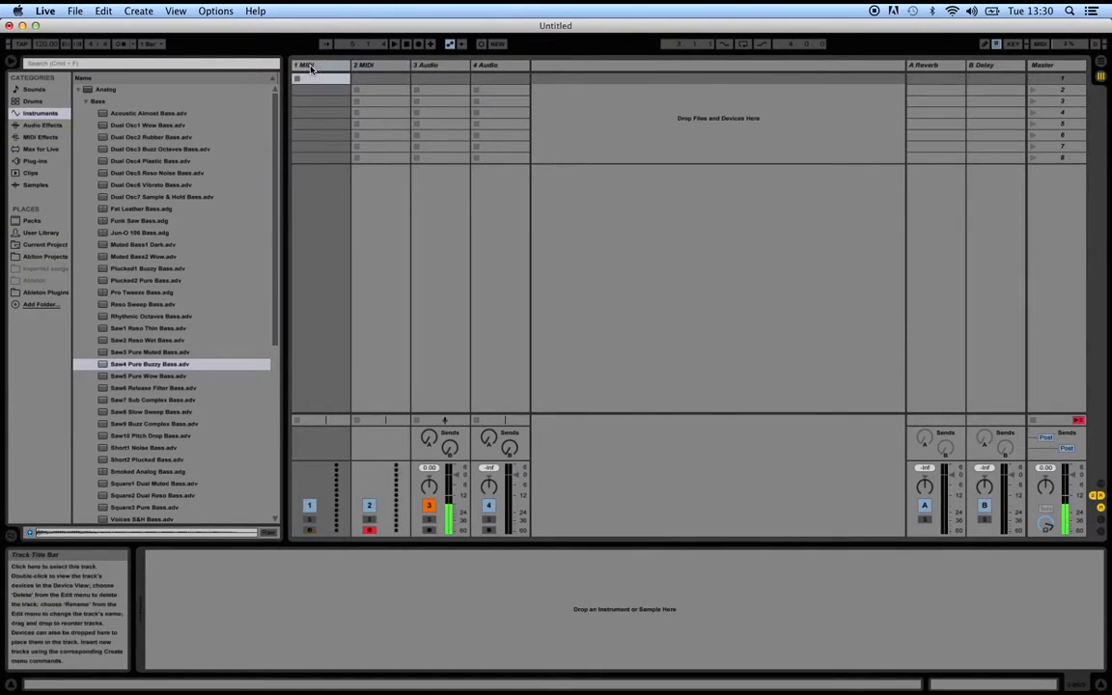
{"action": "left_click", "coordinate": [388, 66]}
{"action": "left_click", "coordinate": [456, 66]}
{"action": "left_click", "coordinate": [509, 67]}
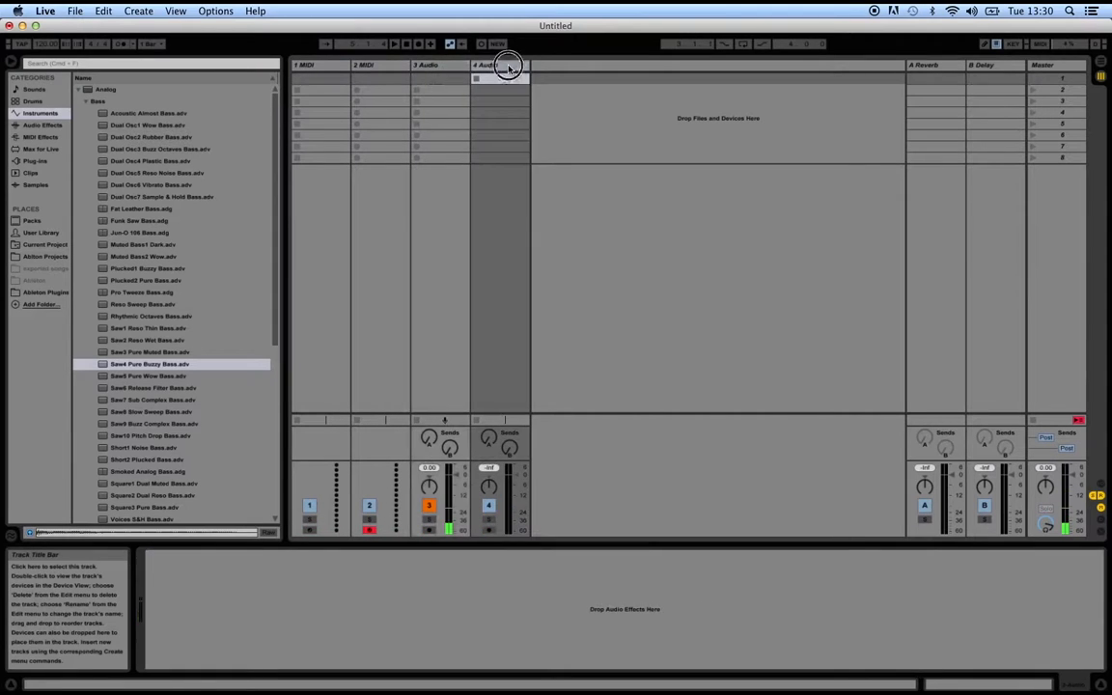
{"action": "left_click", "coordinate": [323, 64]}
{"action": "left_click", "coordinate": [449, 67]}
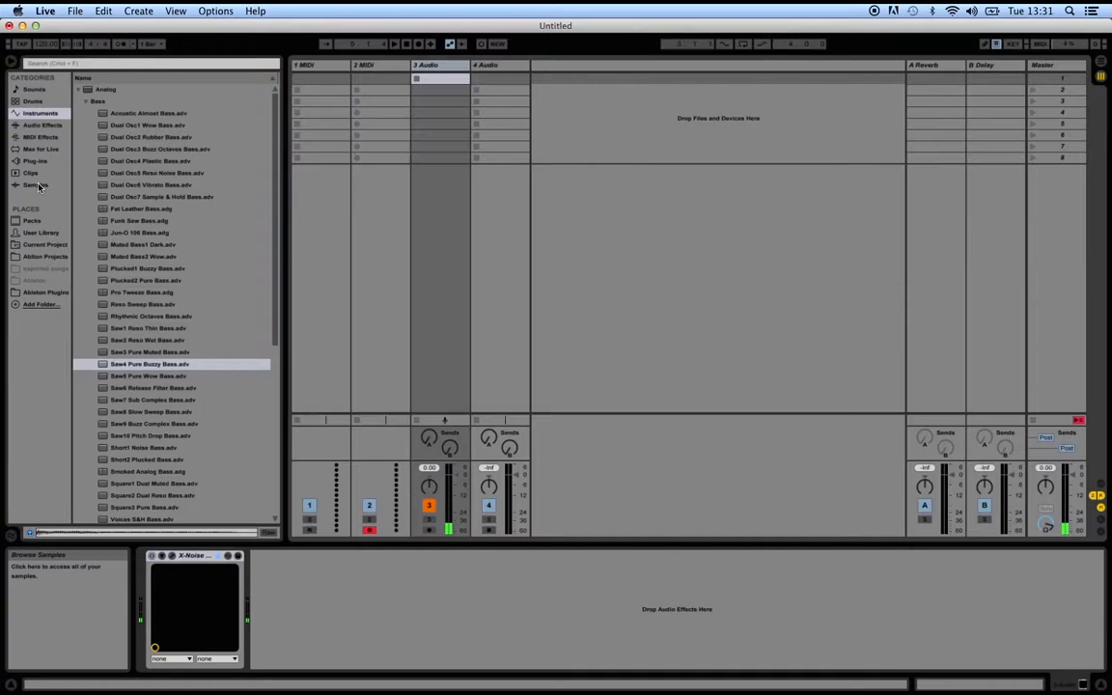
{"action": "left_click", "coordinate": [318, 68]}
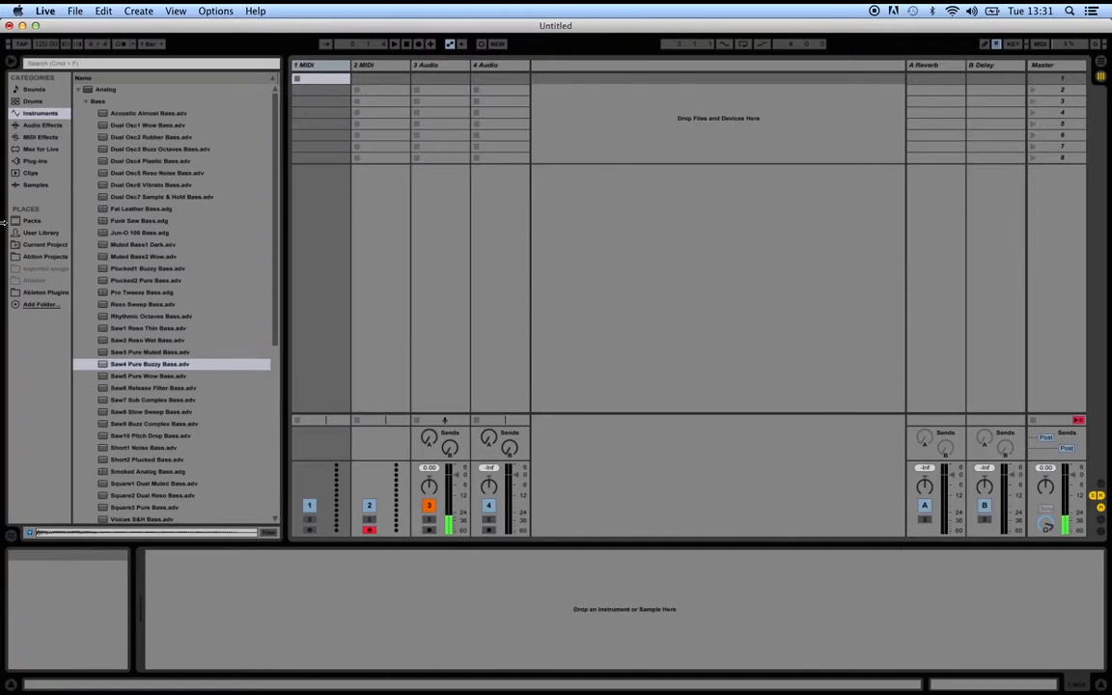
- Examine the browser's Samples category, hide and show the browser, and look through the Bass presets under Sounds
{"action": "left_click", "coordinate": [41, 185]}
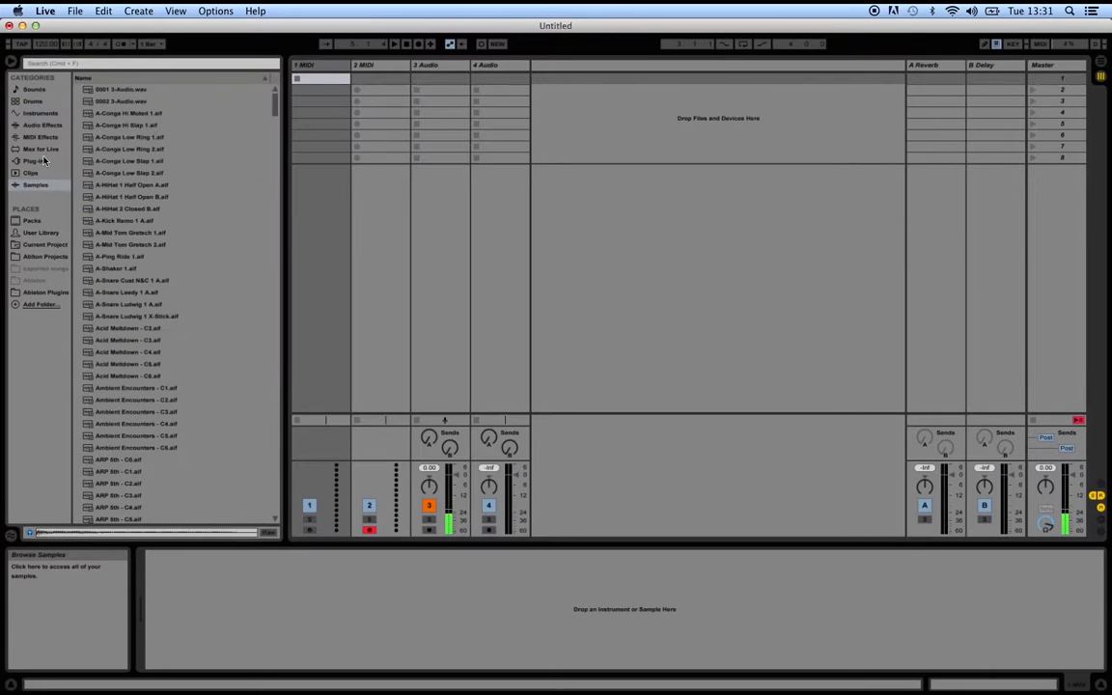
{"action": "left_click", "coordinate": [11, 66]}
{"action": "left_click", "coordinate": [10, 62]}
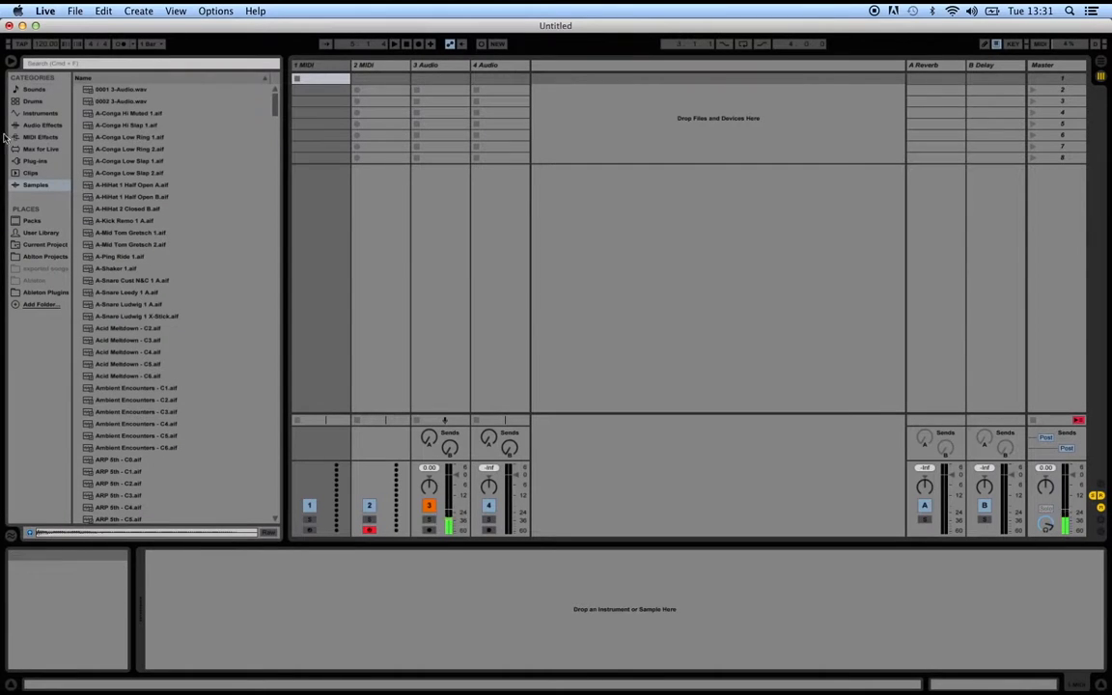
{"action": "left_click", "coordinate": [32, 91]}
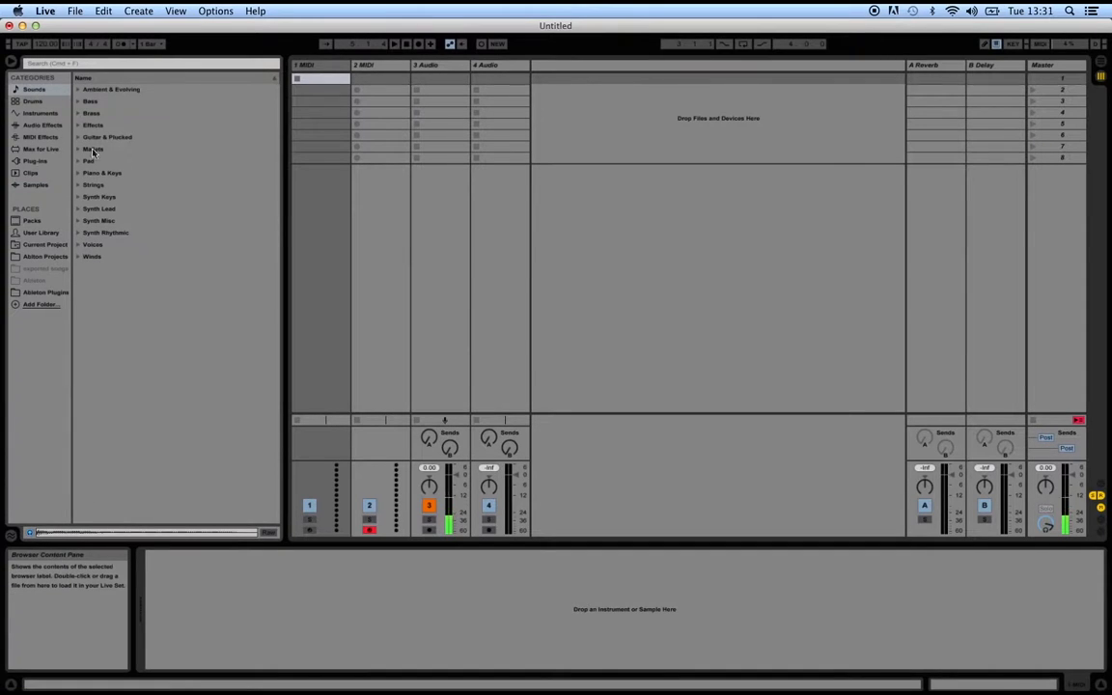
{"action": "left_click", "coordinate": [79, 100]}
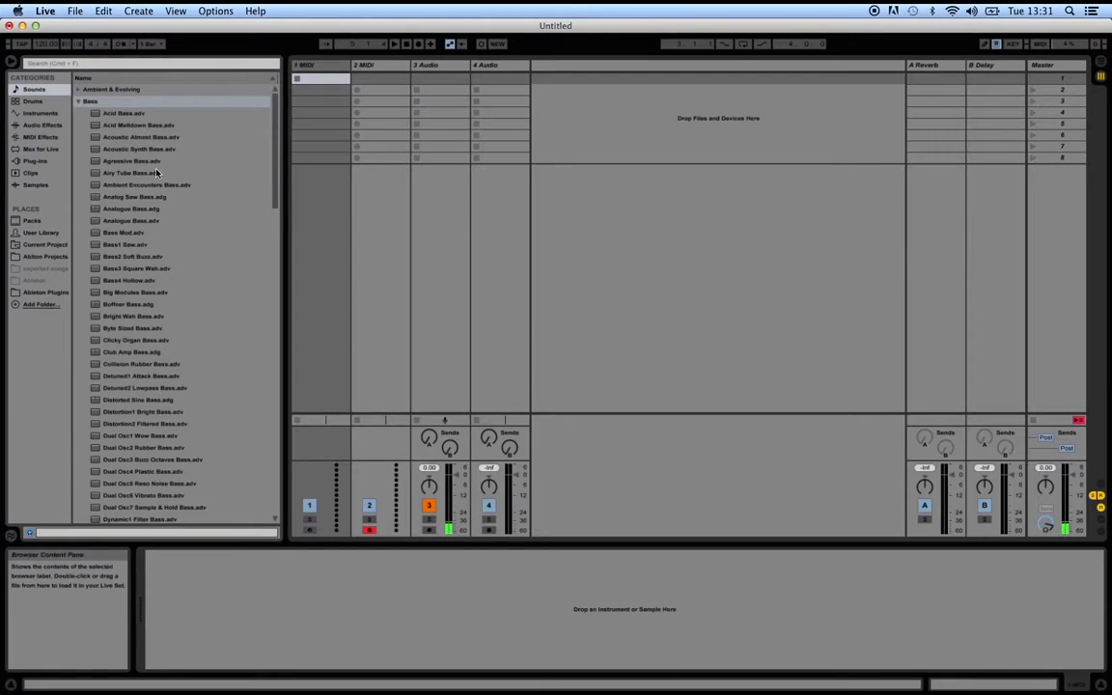
{"action": "scroll", "coordinate": [130, 316], "scroll_direction": "down", "scroll_amount": 20}
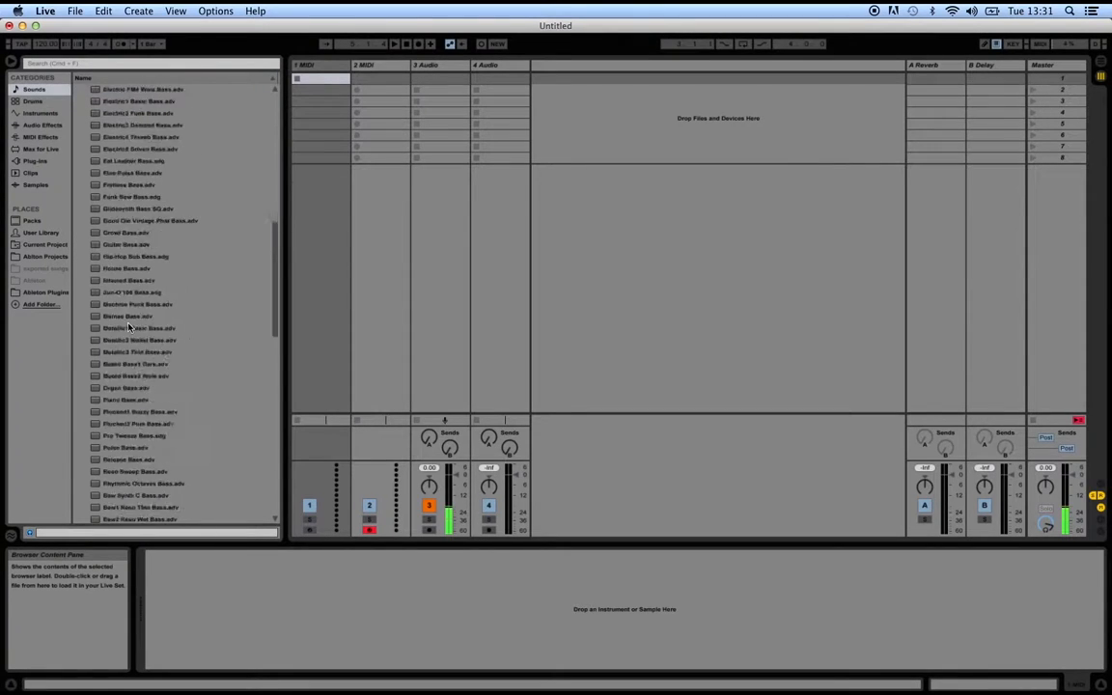
{"action": "scroll", "coordinate": [128, 328], "scroll_direction": "up", "scroll_amount": 20}
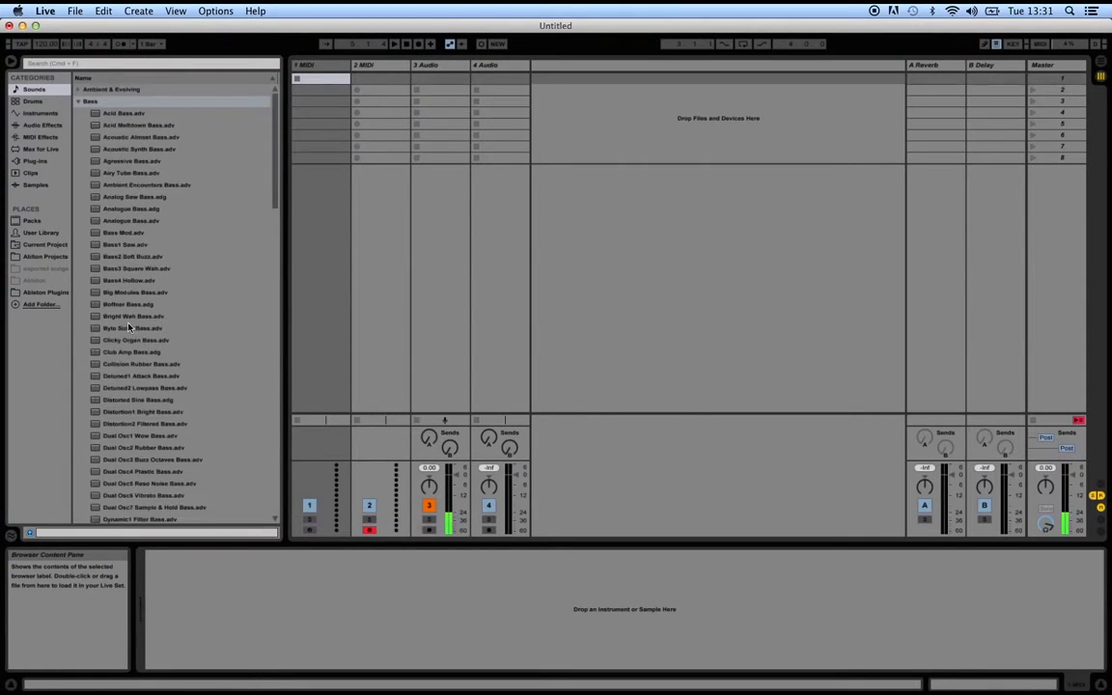
- Preview Dark Thought - C1.aif in Samples and place Galactica - F#5 - 2.aif in the first clip slot of track 3 Audio
{"action": "left_click", "coordinate": [38, 189]}
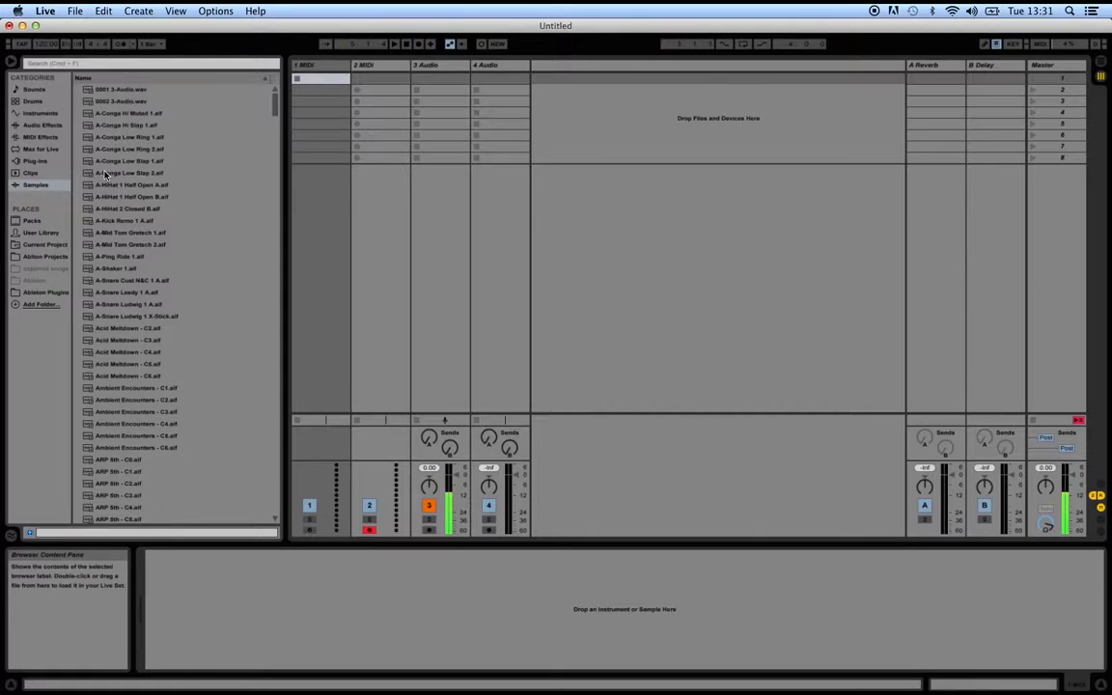
{"action": "scroll", "coordinate": [123, 175], "scroll_direction": "down", "scroll_amount": 8}
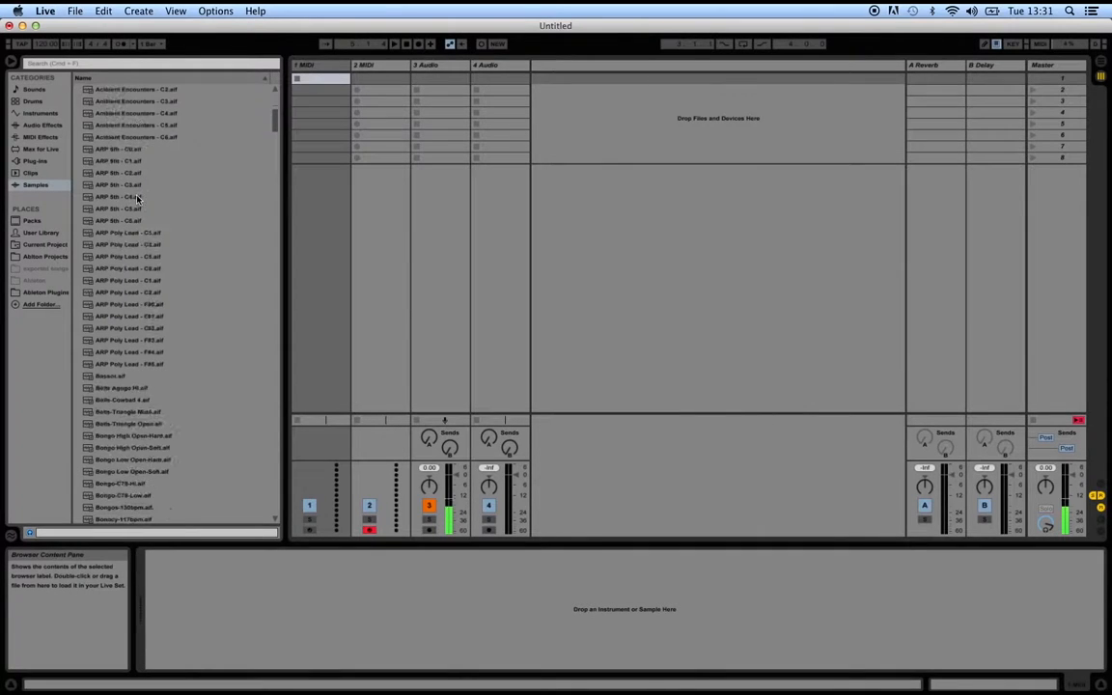
{"action": "scroll", "coordinate": [137, 199], "scroll_direction": "down", "scroll_amount": 20}
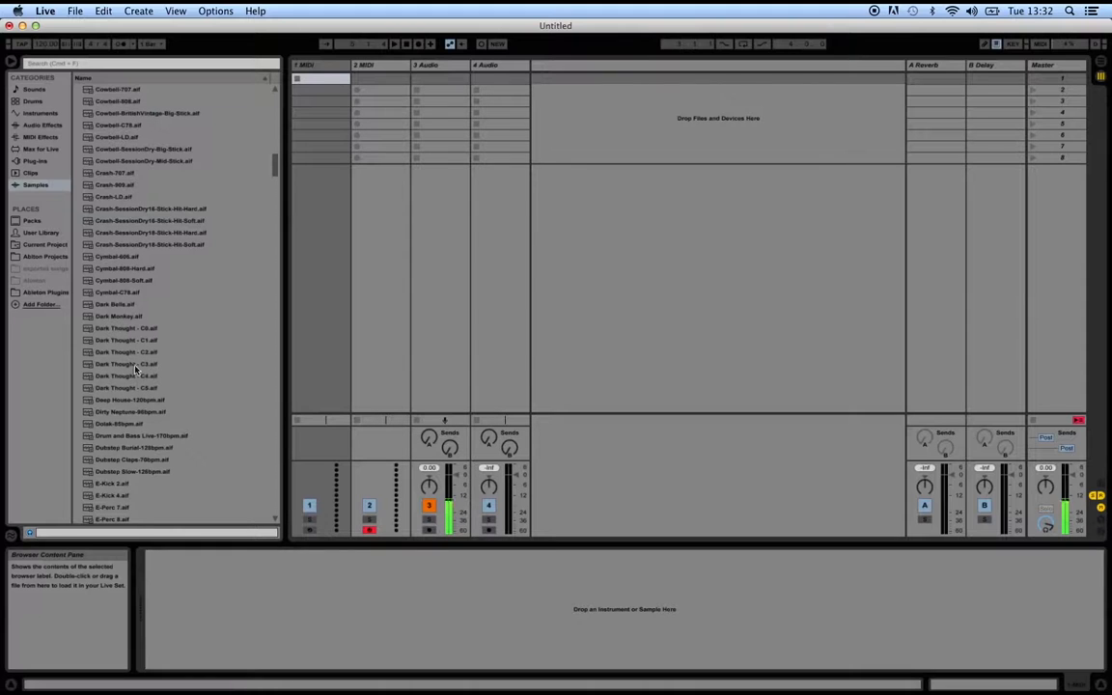
{"action": "left_click", "coordinate": [109, 344]}
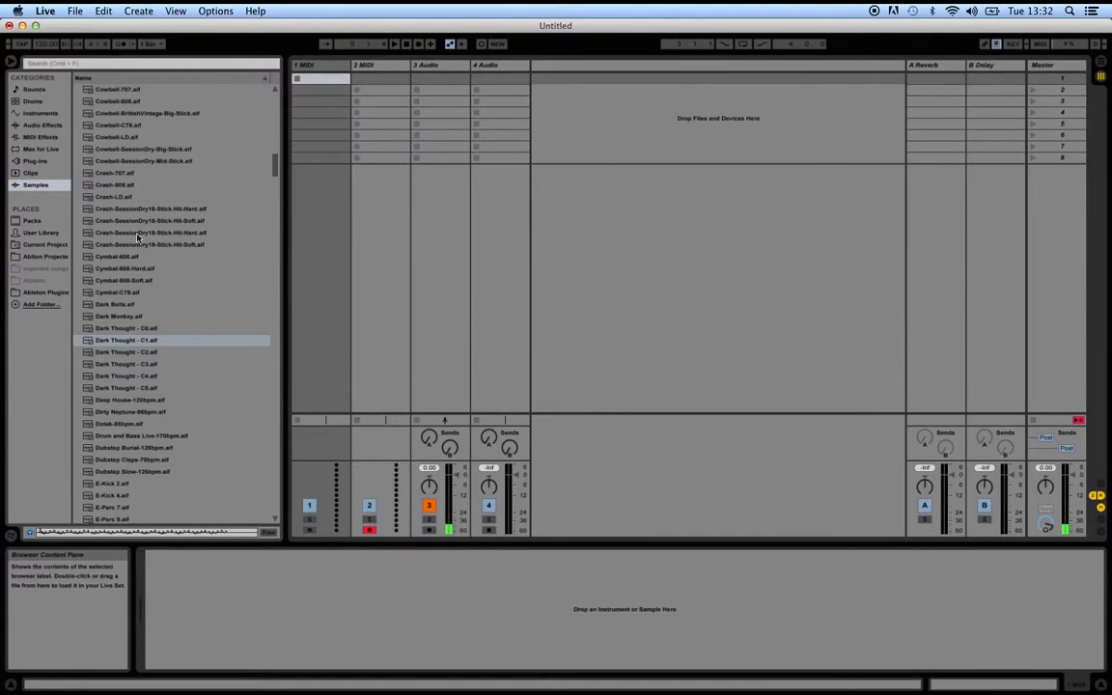
{"action": "scroll", "coordinate": [145, 369], "scroll_direction": "down", "scroll_amount": 10}
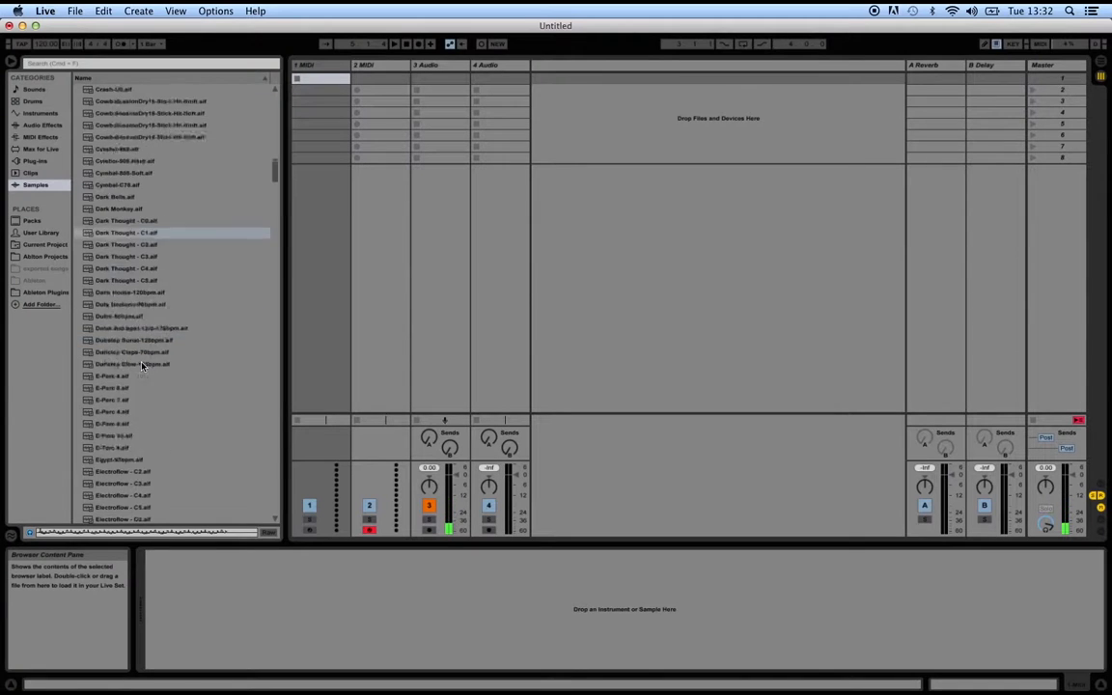
{"action": "left_click_drag", "start_coordinate": [108, 387], "coordinate": [430, 77]}
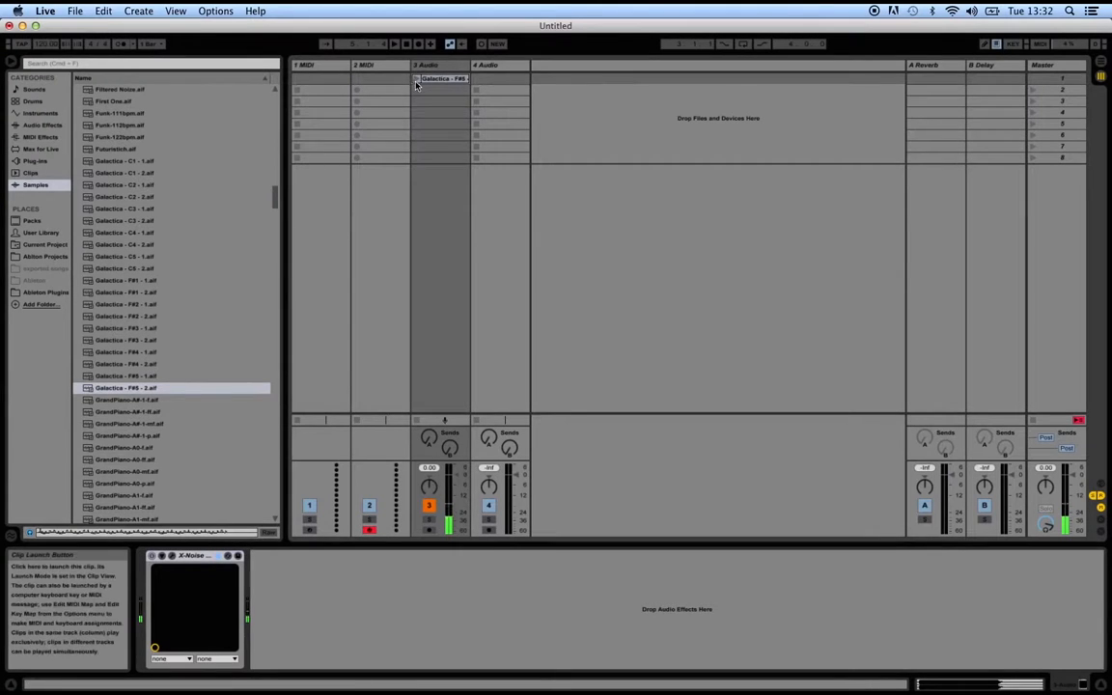
- Move the Galactica clip to the first slot of track 4 Audio and launch it
{"action": "left_click", "coordinate": [466, 78]}
{"action": "left_click_drag", "start_coordinate": [466, 78], "coordinate": [516, 80]}
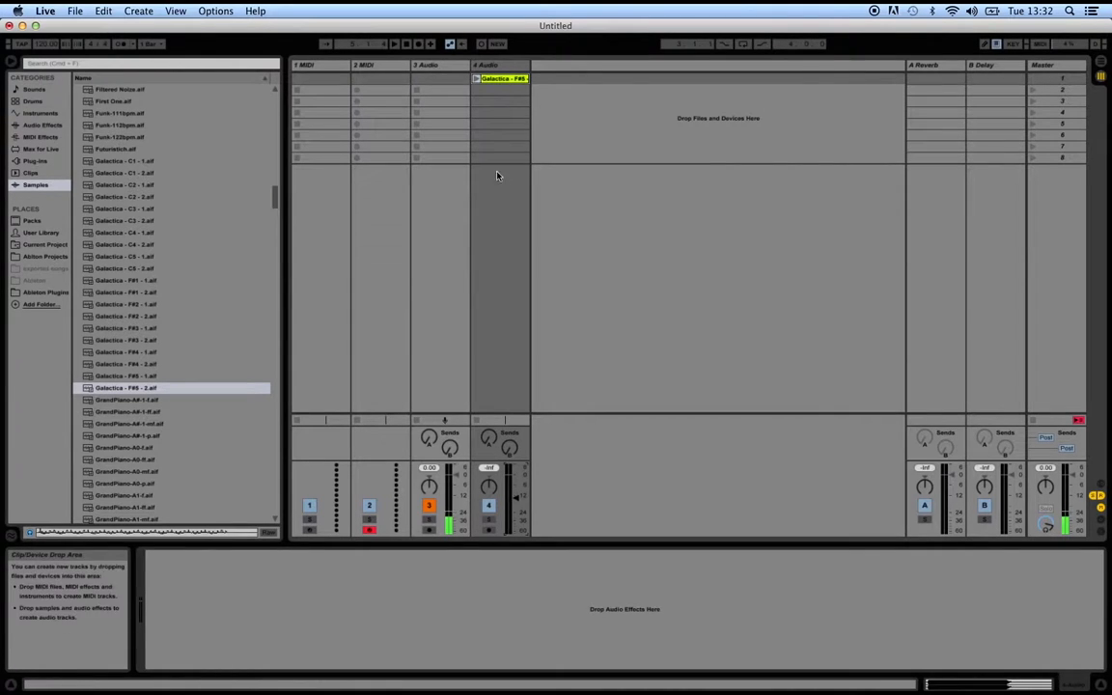
{"action": "left_click", "coordinate": [476, 79]}
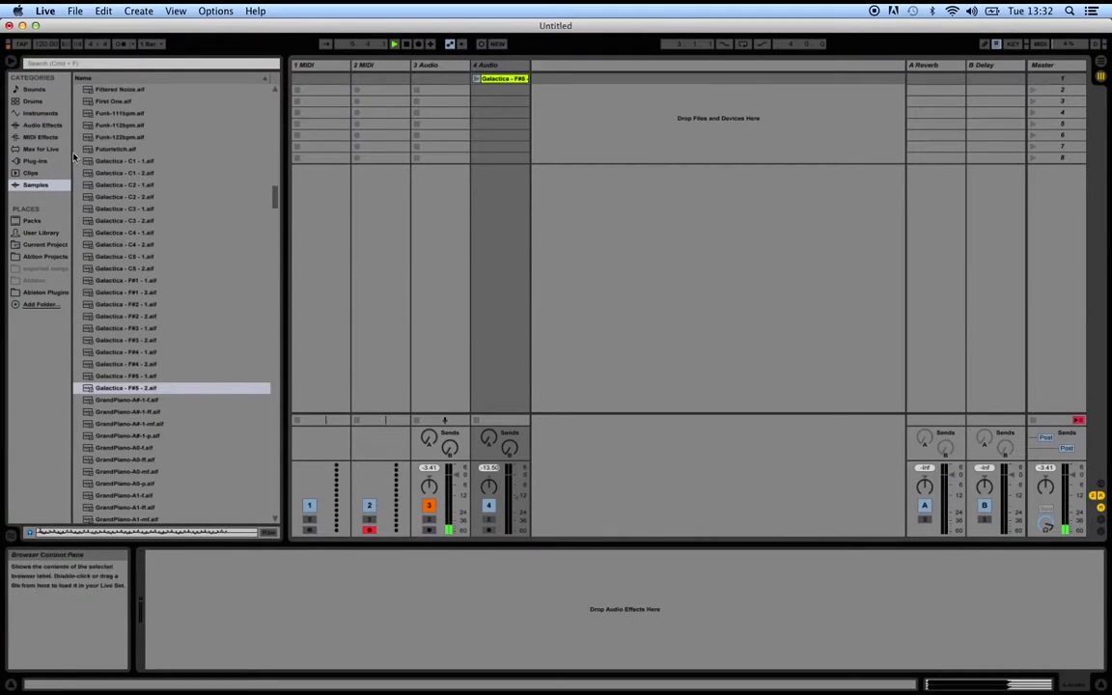
- Load the Dual Osc4 Plastic Bass preset from the Analog instrument's Bass folder onto the first MIDI track
{"action": "left_click", "coordinate": [315, 76]}
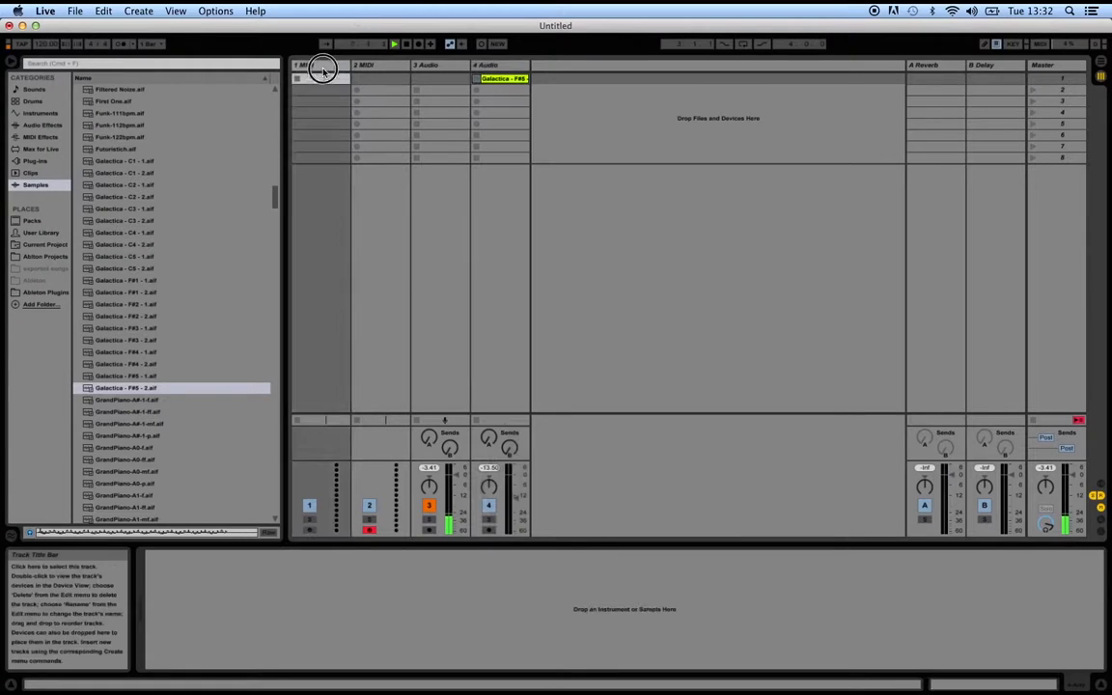
{"action": "left_click", "coordinate": [38, 113]}
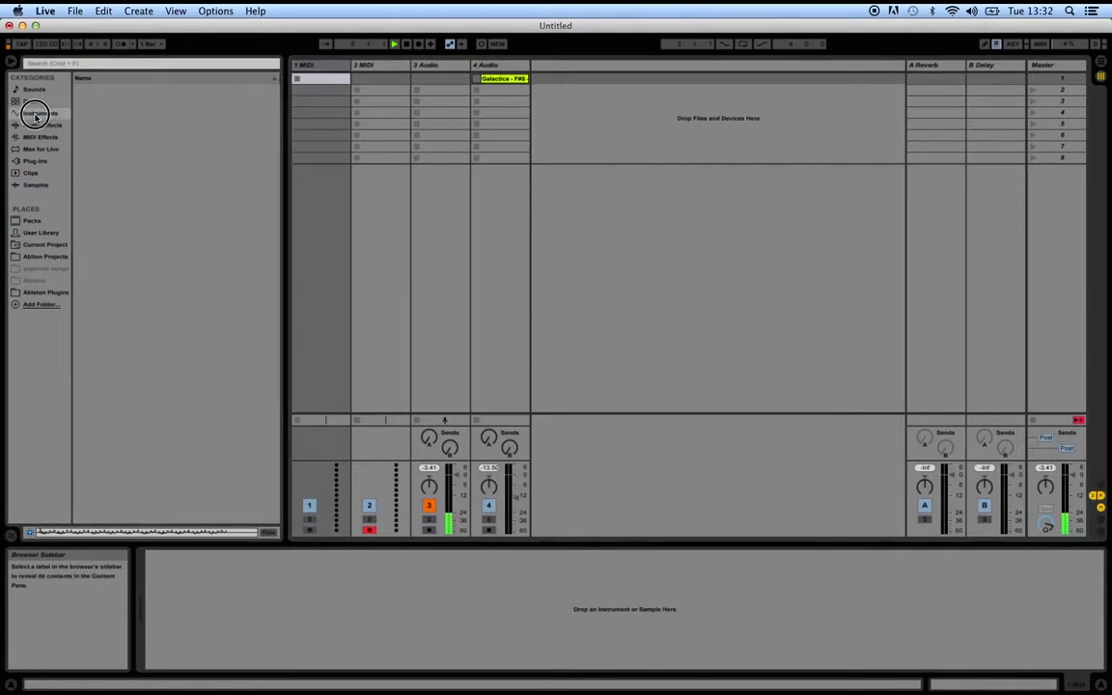
{"action": "left_click", "coordinate": [86, 101]}
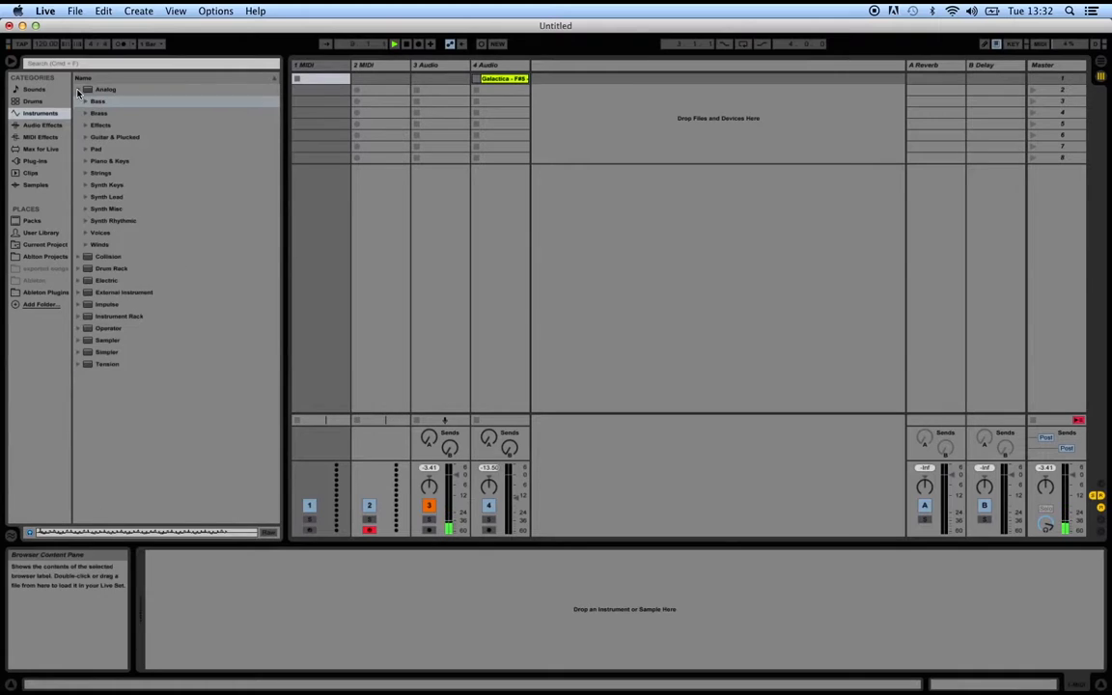
{"action": "left_click", "coordinate": [78, 89]}
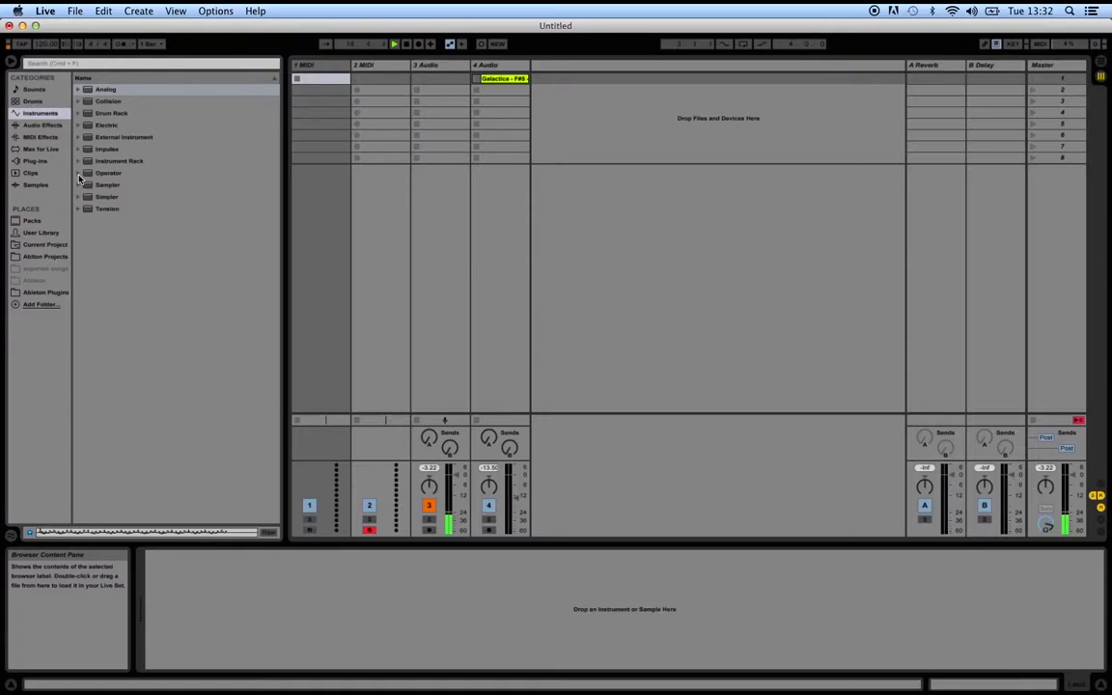
{"action": "left_click", "coordinate": [79, 91]}
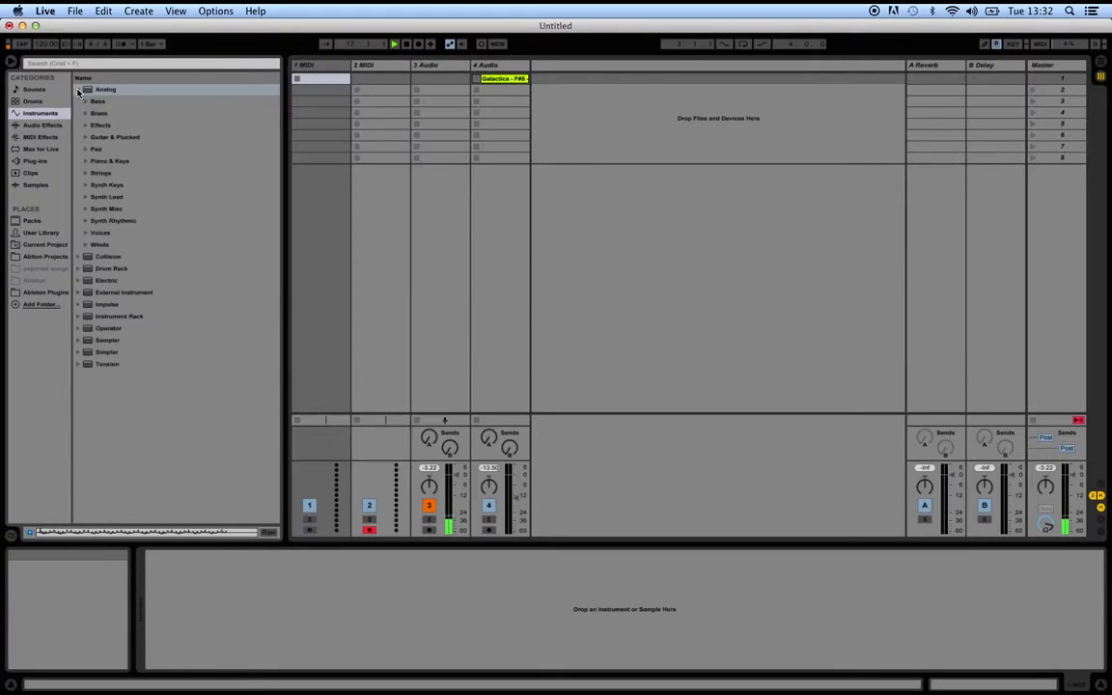
{"action": "left_click", "coordinate": [78, 91]}
{"action": "left_click", "coordinate": [79, 90]}
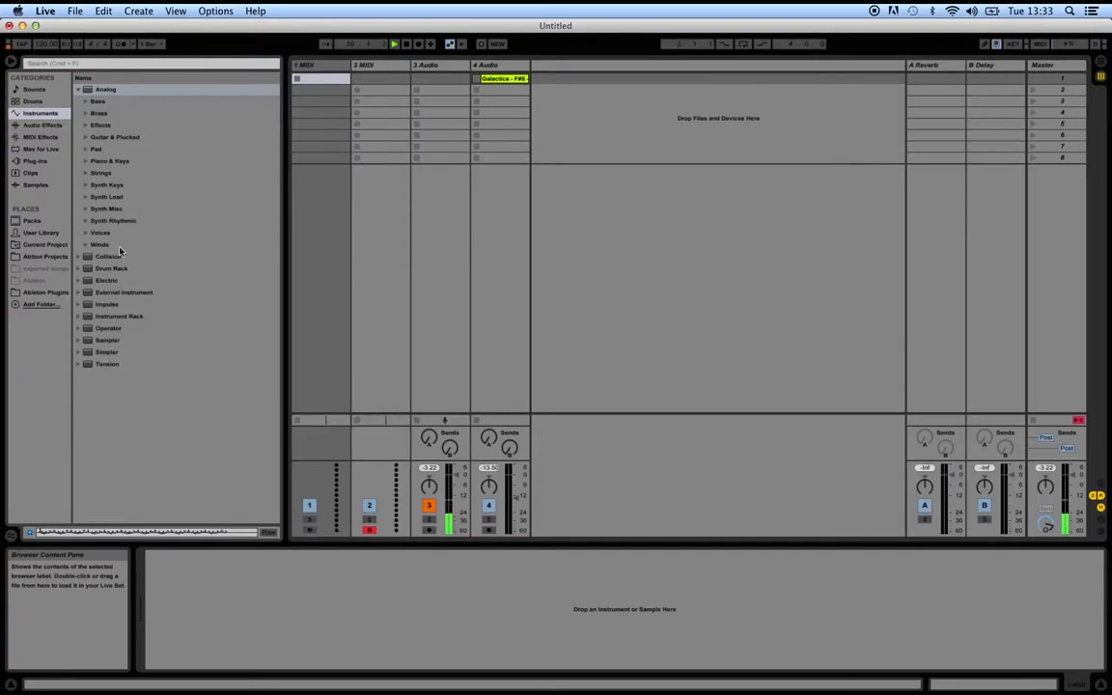
{"action": "left_click", "coordinate": [84, 102]}
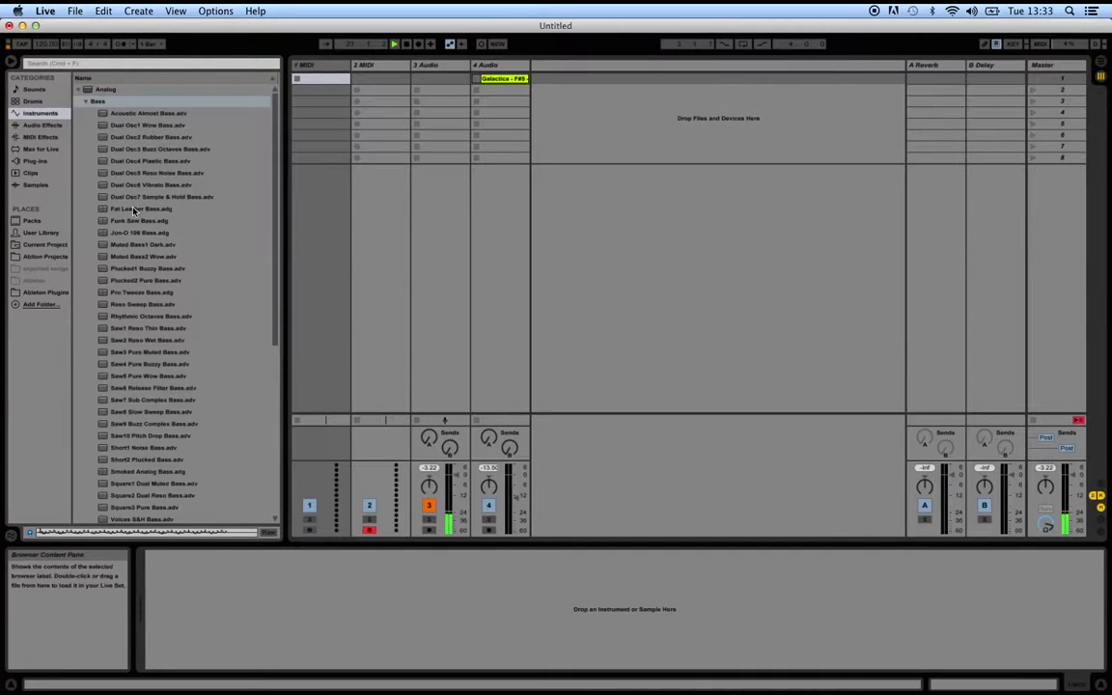
{"action": "left_click", "coordinate": [151, 161]}
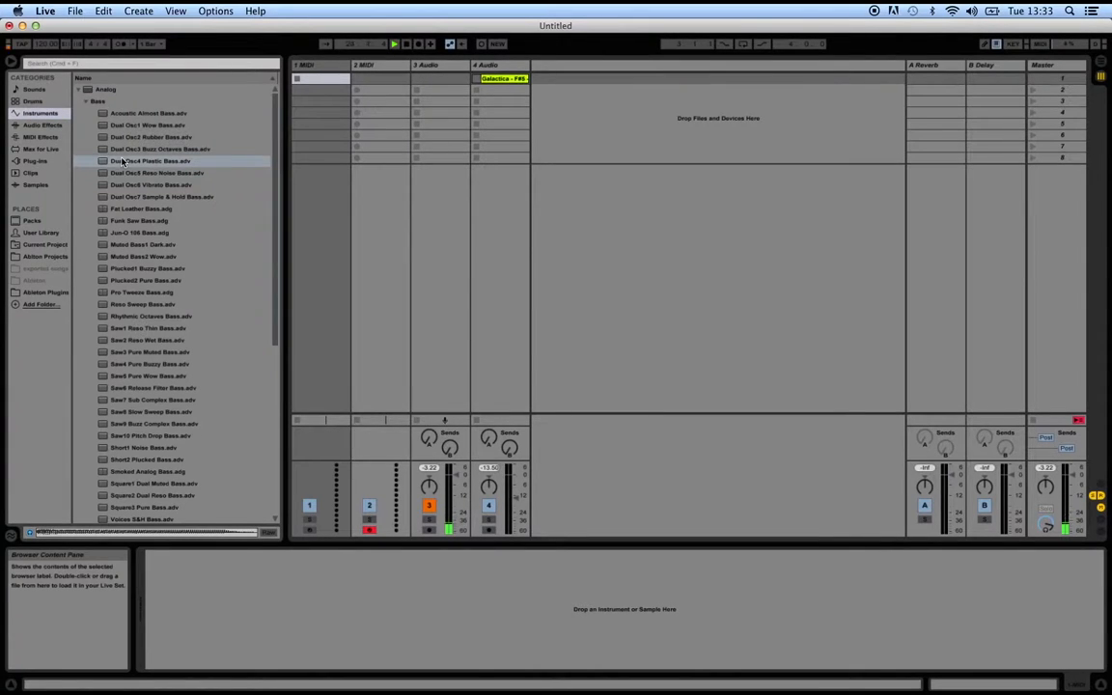
{"action": "left_click_drag", "start_coordinate": [123, 162], "coordinate": [319, 67]}
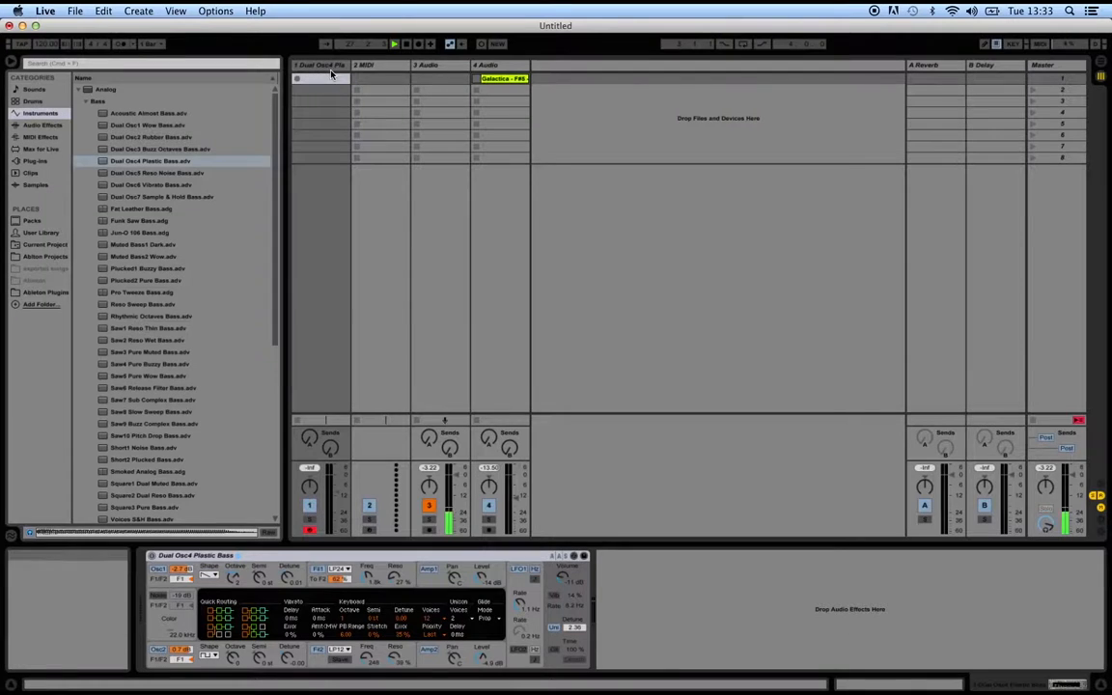
{"action": "left_click_drag", "start_coordinate": [132, 165], "coordinate": [161, 172]}
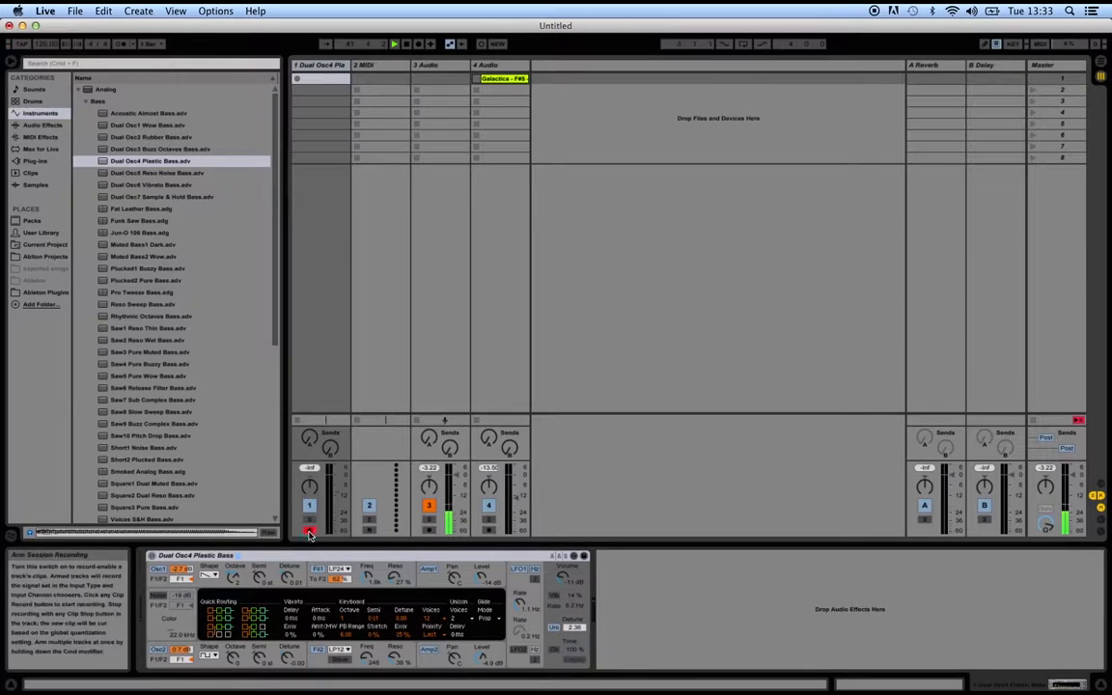
- Disarm track 1 and load the Dual Osc4 Plastic Bass preset onto the second MIDI track
{"action": "left_click", "coordinate": [310, 531]}
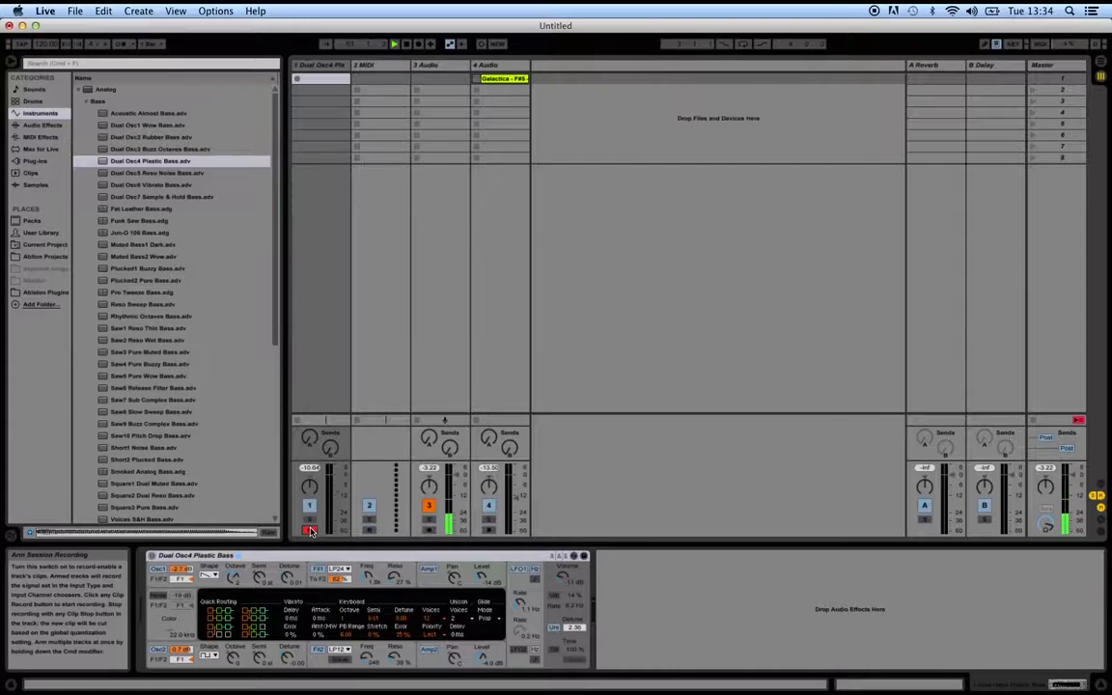
{"action": "left_click", "coordinate": [309, 531]}
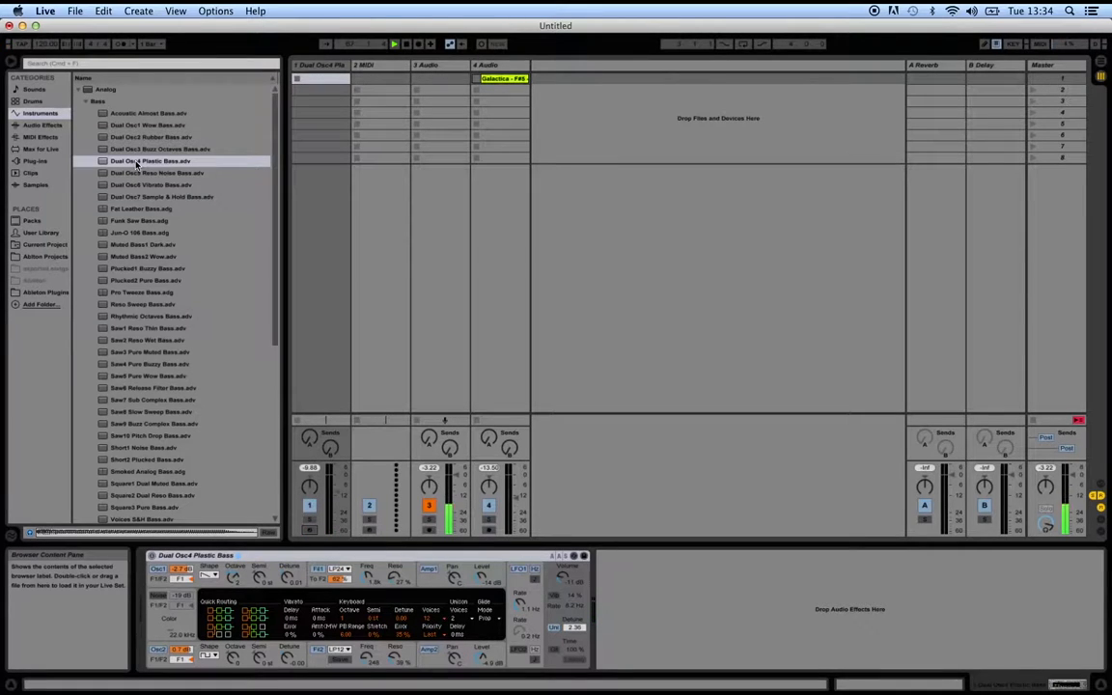
{"action": "left_click_drag", "start_coordinate": [136, 164], "coordinate": [378, 65]}
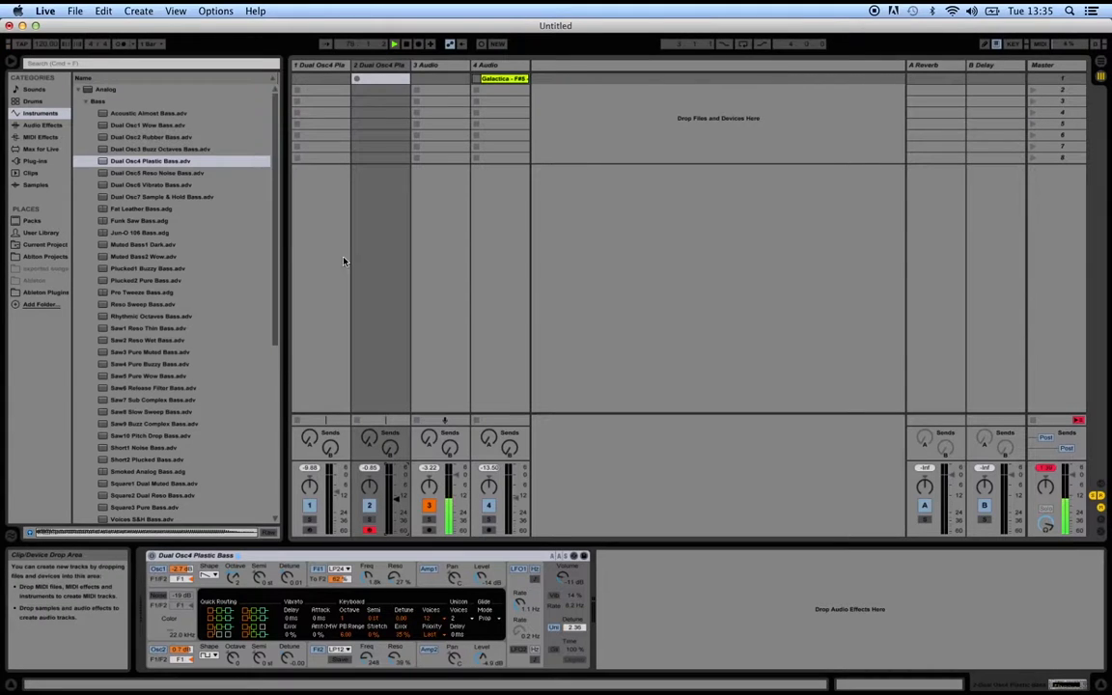
- Arm track 1 for recording in place of track 2 and leave track 1 selected
{"action": "left_click", "coordinate": [316, 64]}
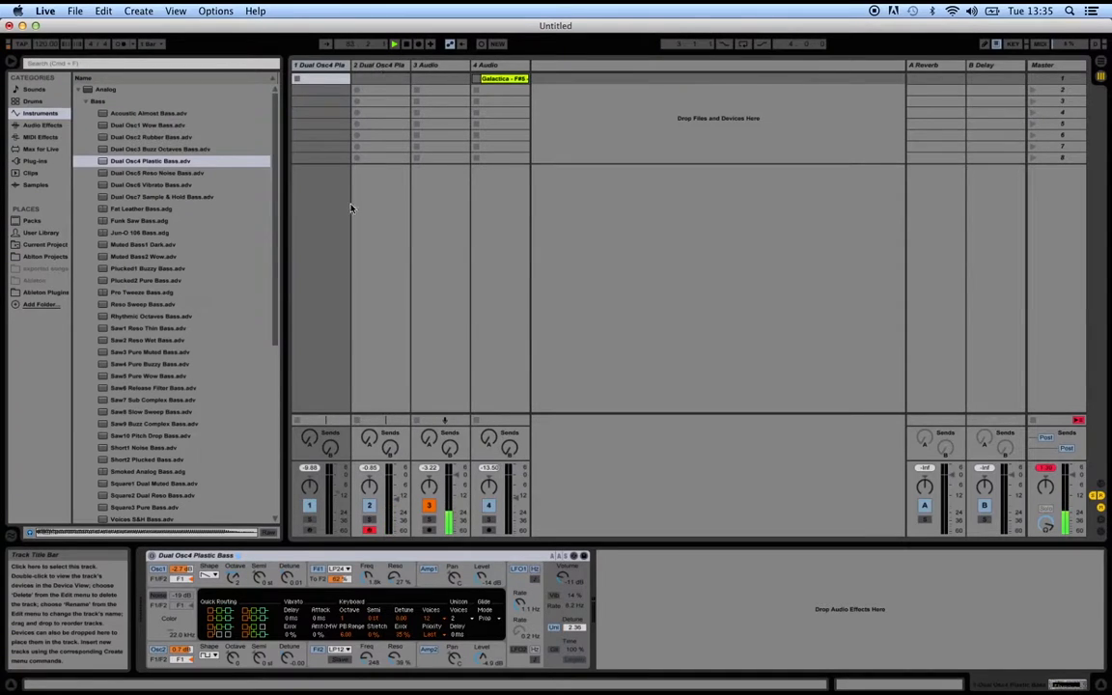
{"action": "left_click", "coordinate": [309, 531]}
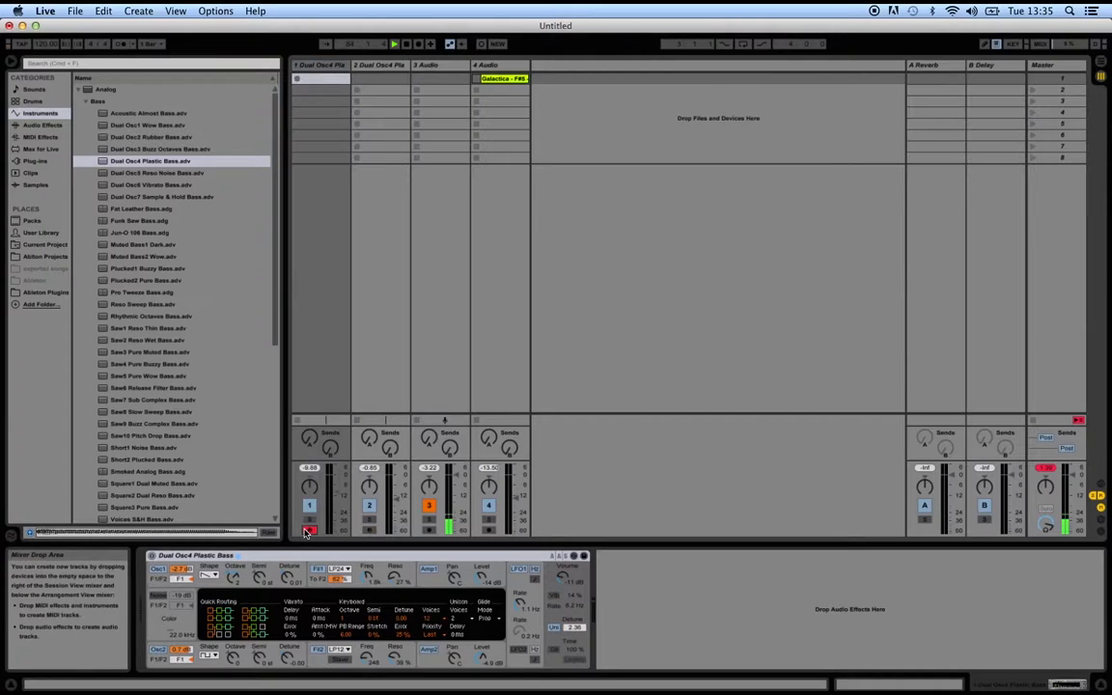
{"action": "left_click", "coordinate": [370, 66]}
{"action": "left_click", "coordinate": [334, 66]}
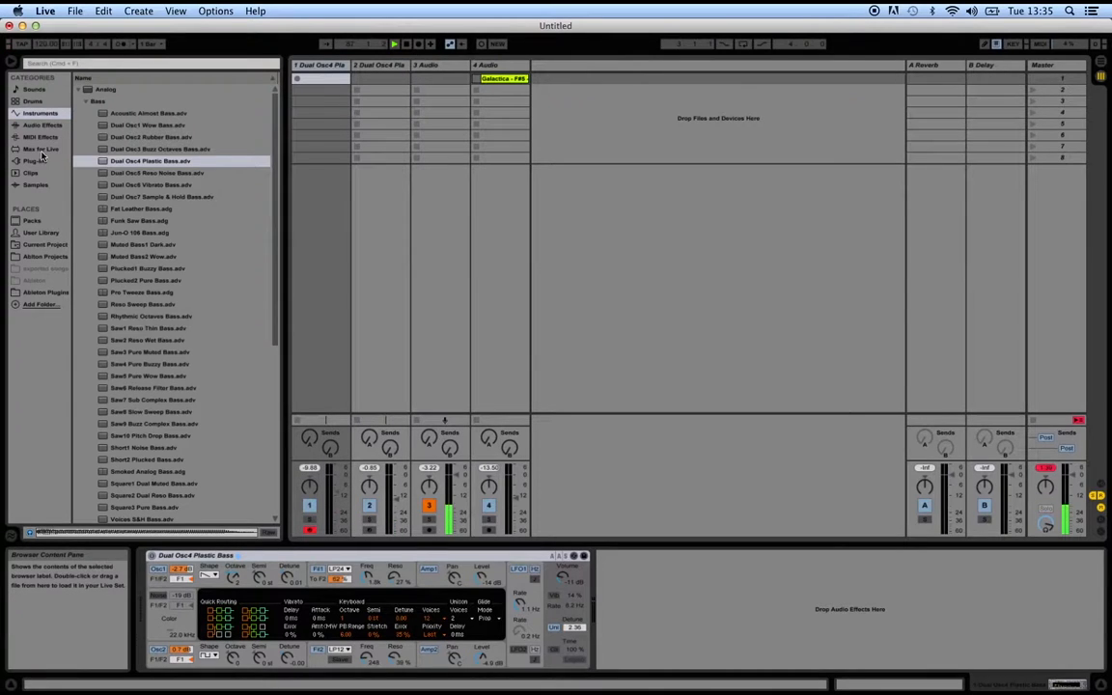
- Load the Organ1 Old Movie preset from the Analog instrument's Piano & Keys folder onto track 1
{"action": "left_click", "coordinate": [87, 101]}
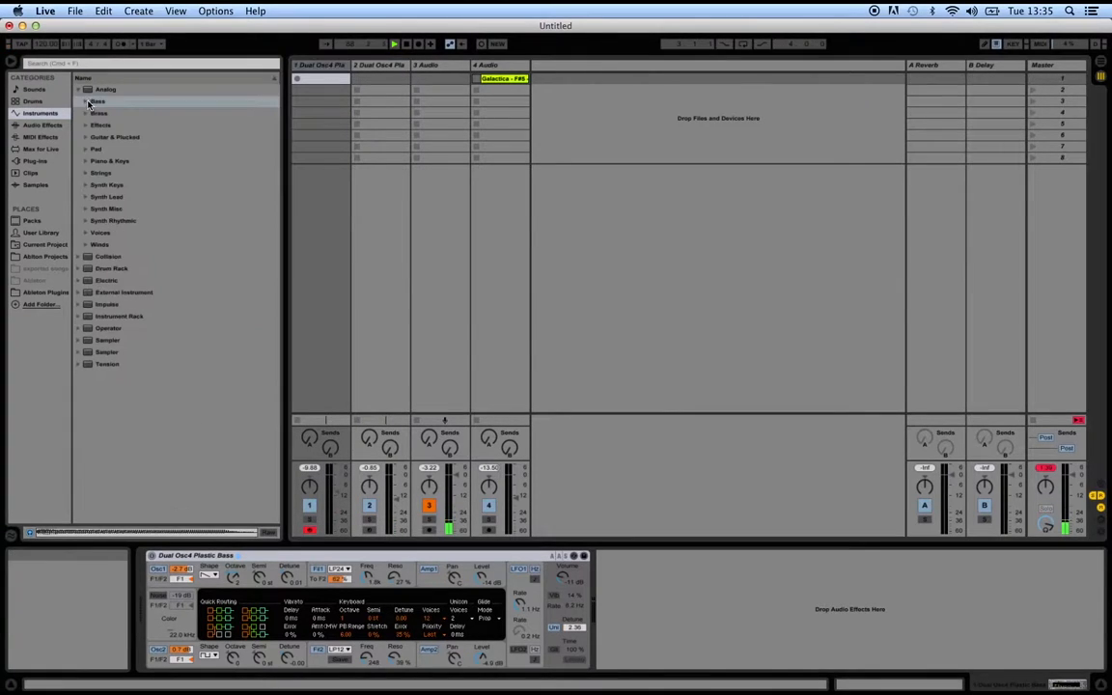
{"action": "left_click", "coordinate": [85, 160]}
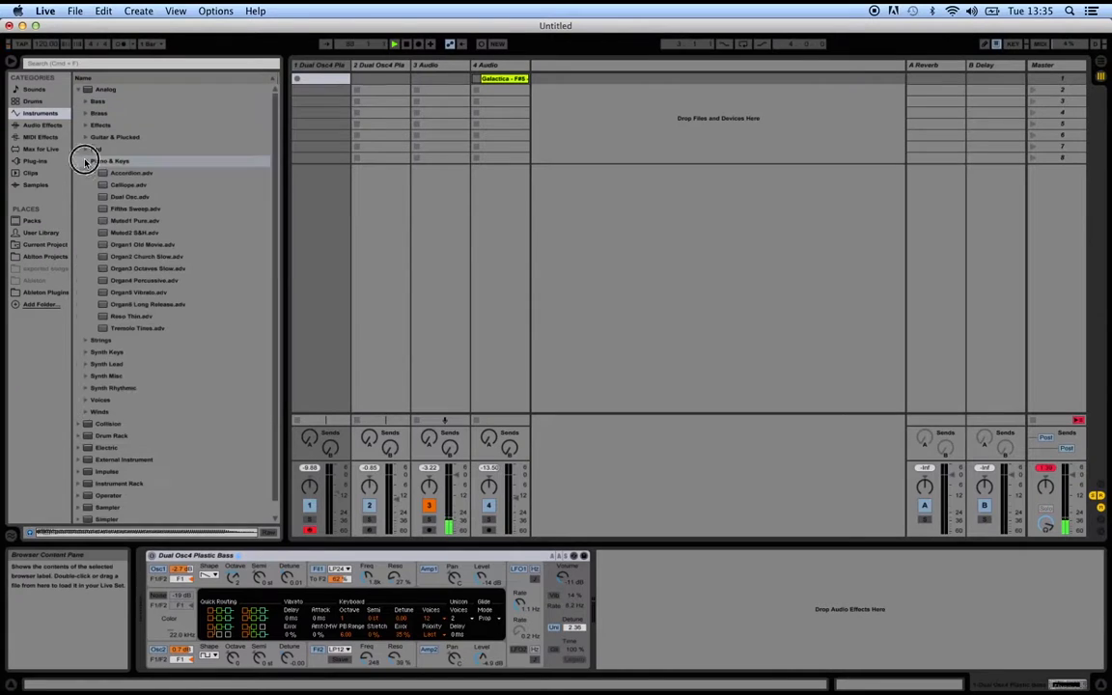
{"action": "double_click", "coordinate": [135, 245]}
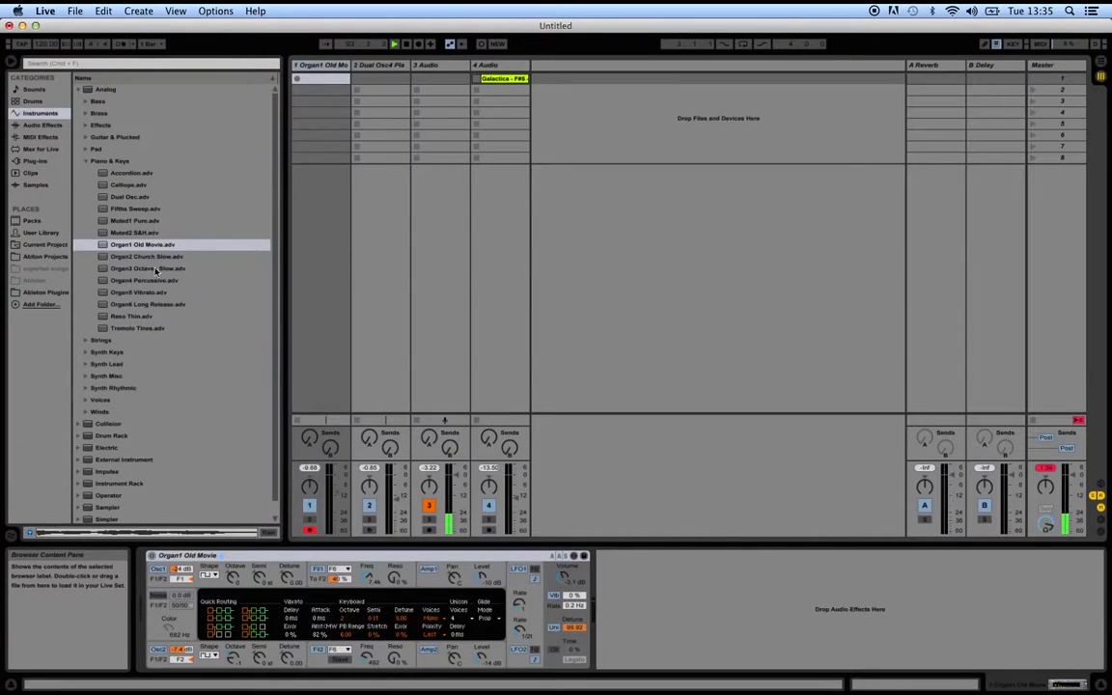
{"action": "left_click_drag", "start_coordinate": [132, 244], "coordinate": [327, 65]}
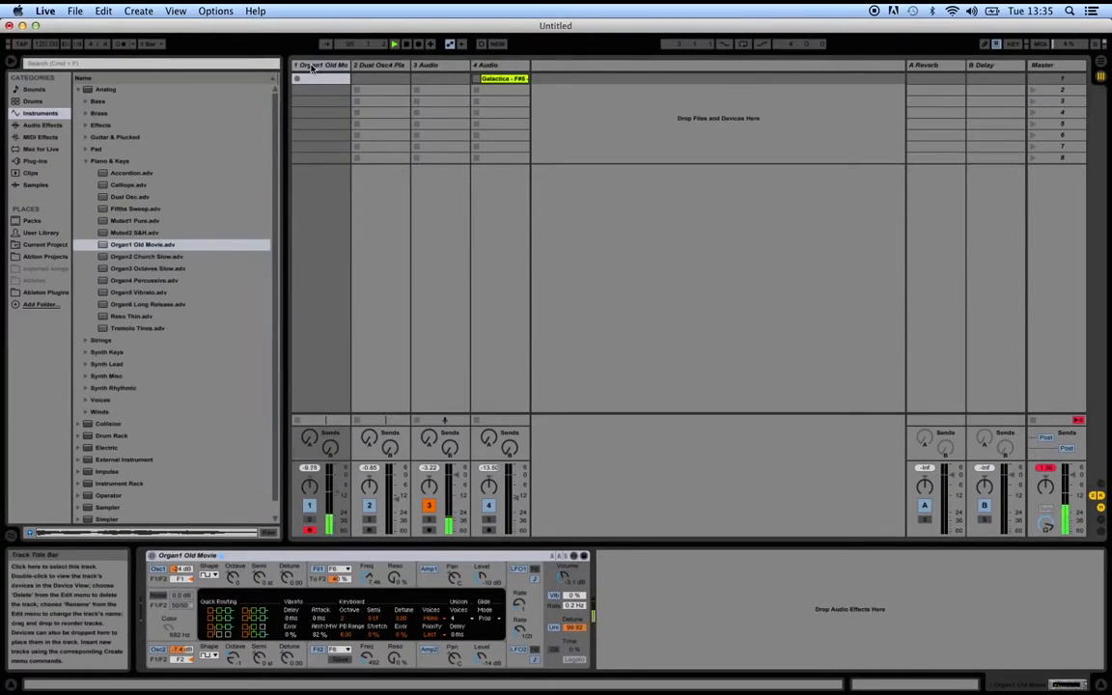
- Arm track 2 to audition its bass preset, and return the record arming to track 1
{"action": "left_click", "coordinate": [369, 530]}
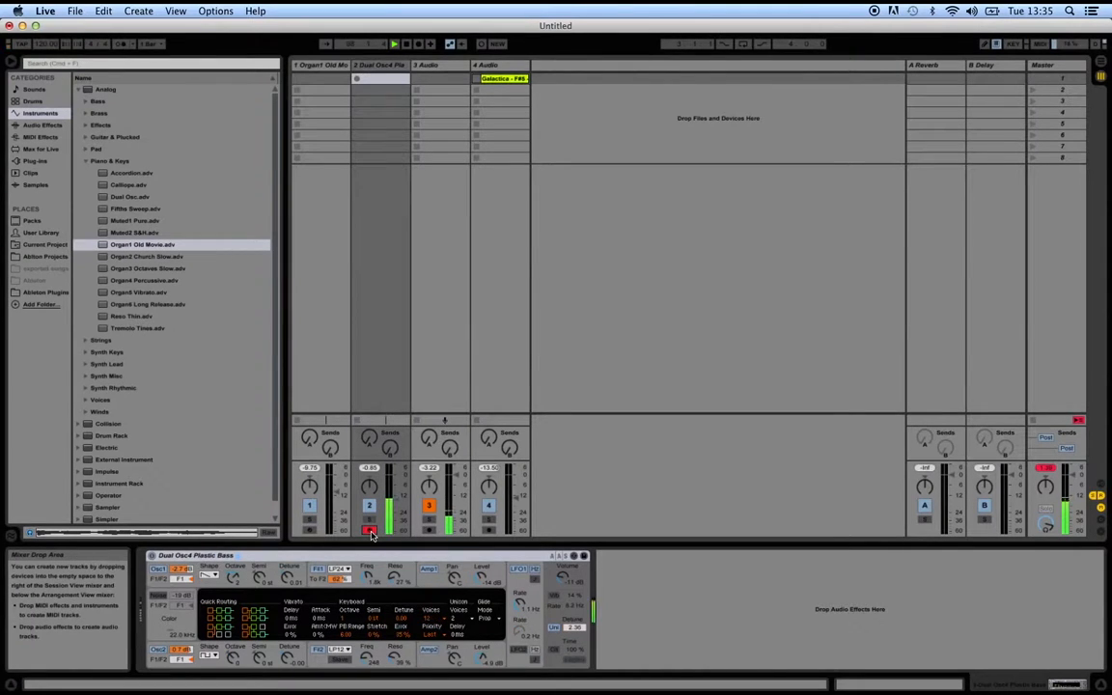
{"action": "left_click", "coordinate": [309, 530]}
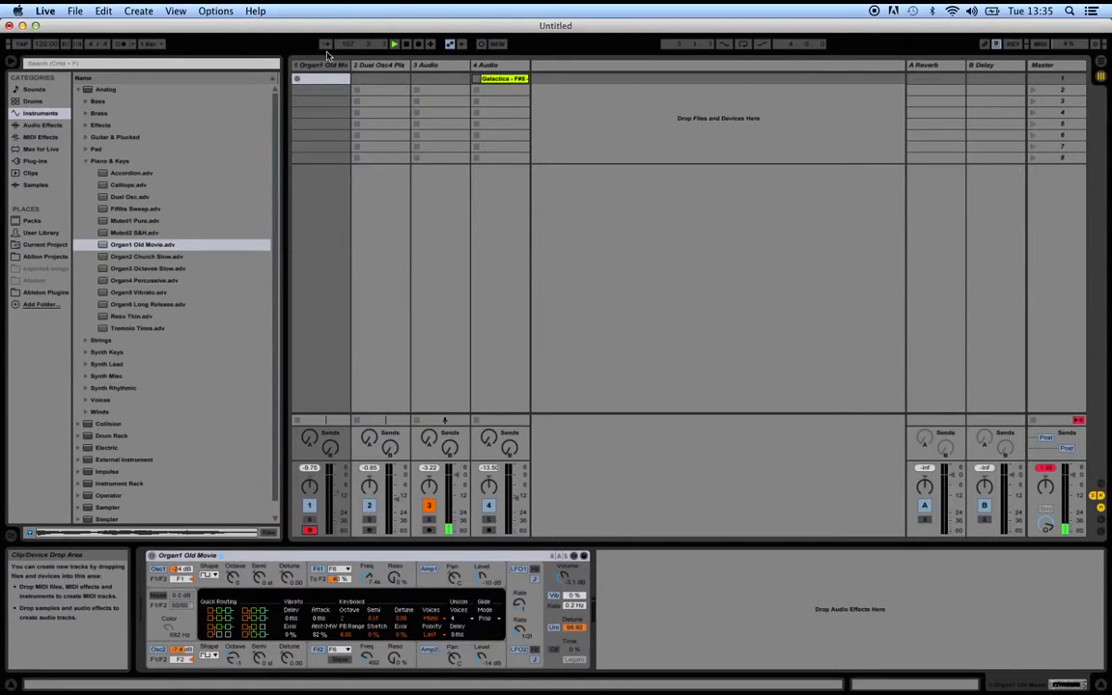
- Collapse the Piano & Keys and Analog folders and insert a new MIDI track after track 4 Audio
{"action": "left_click", "coordinate": [85, 160]}
{"action": "left_click", "coordinate": [82, 90]}
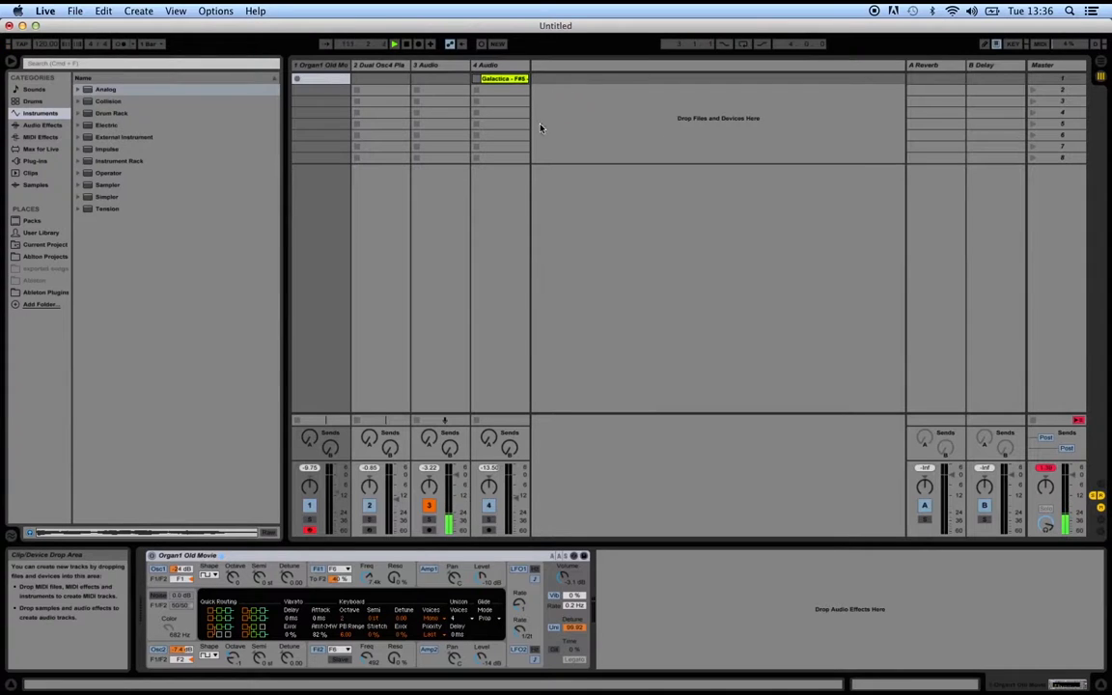
{"action": "right_click", "coordinate": [596, 112]}
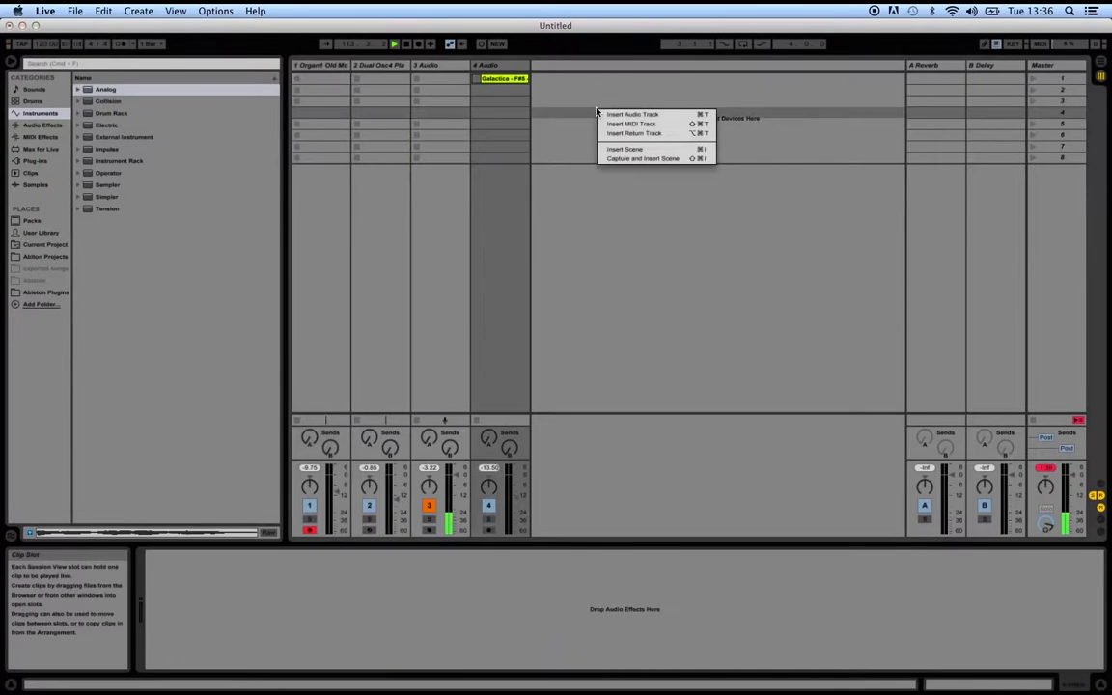
{"action": "left_click", "coordinate": [645, 126]}
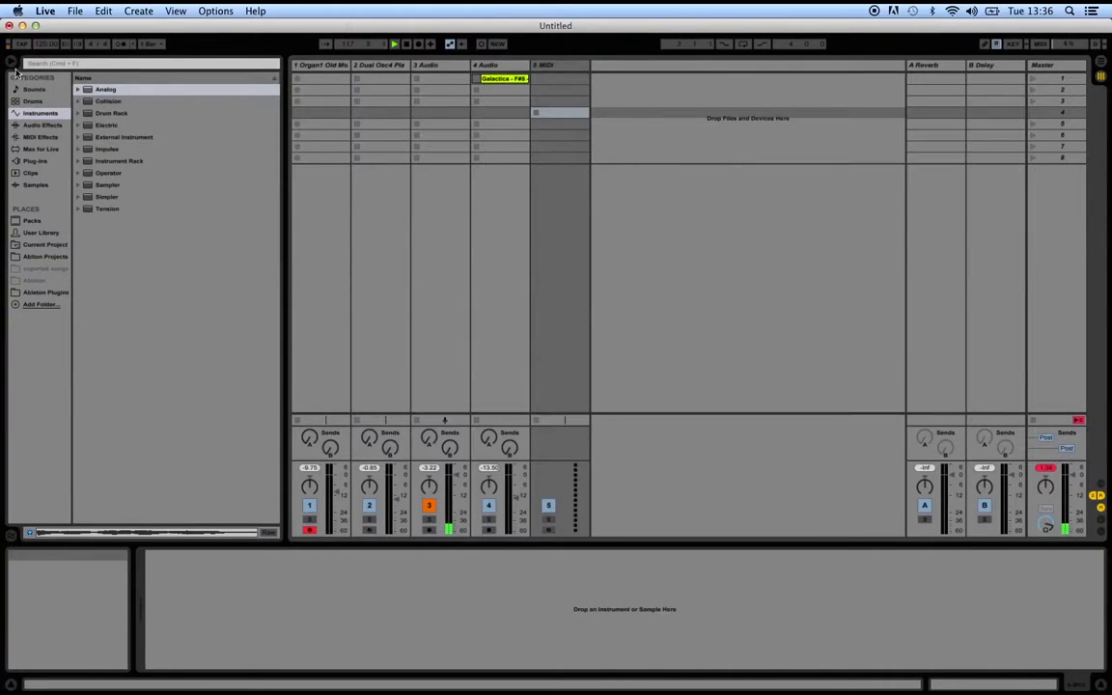
- Load the Kit-Core 909 drum kit from the Drums category onto the new MIDI track 5
{"action": "left_click", "coordinate": [29, 102]}
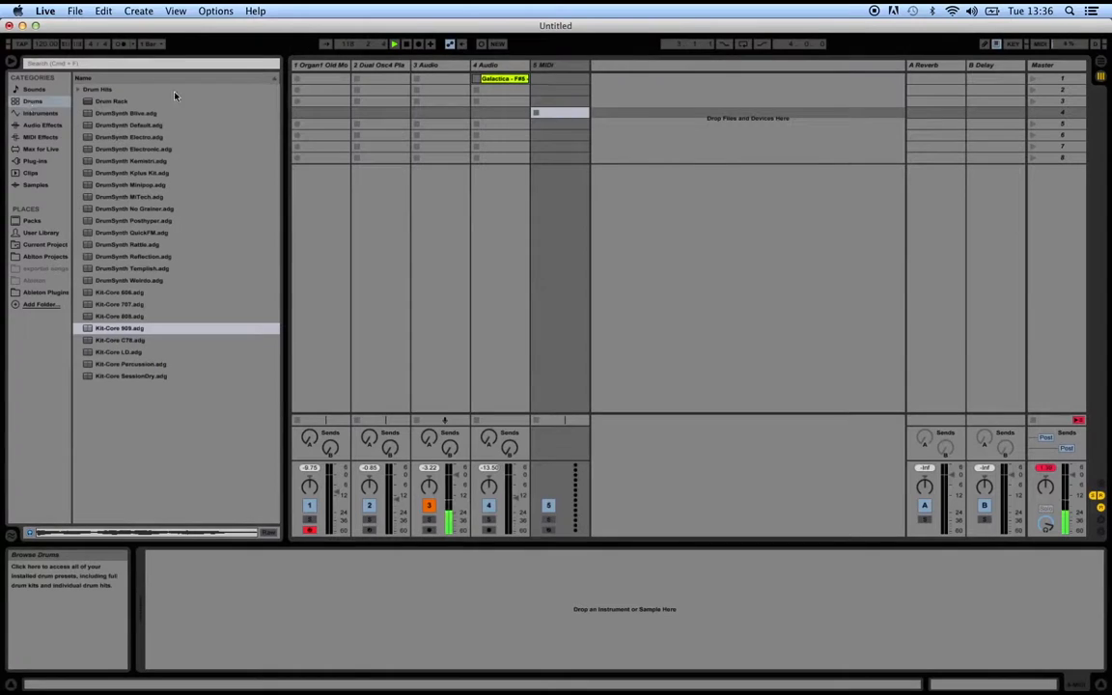
{"action": "left_click", "coordinate": [117, 328]}
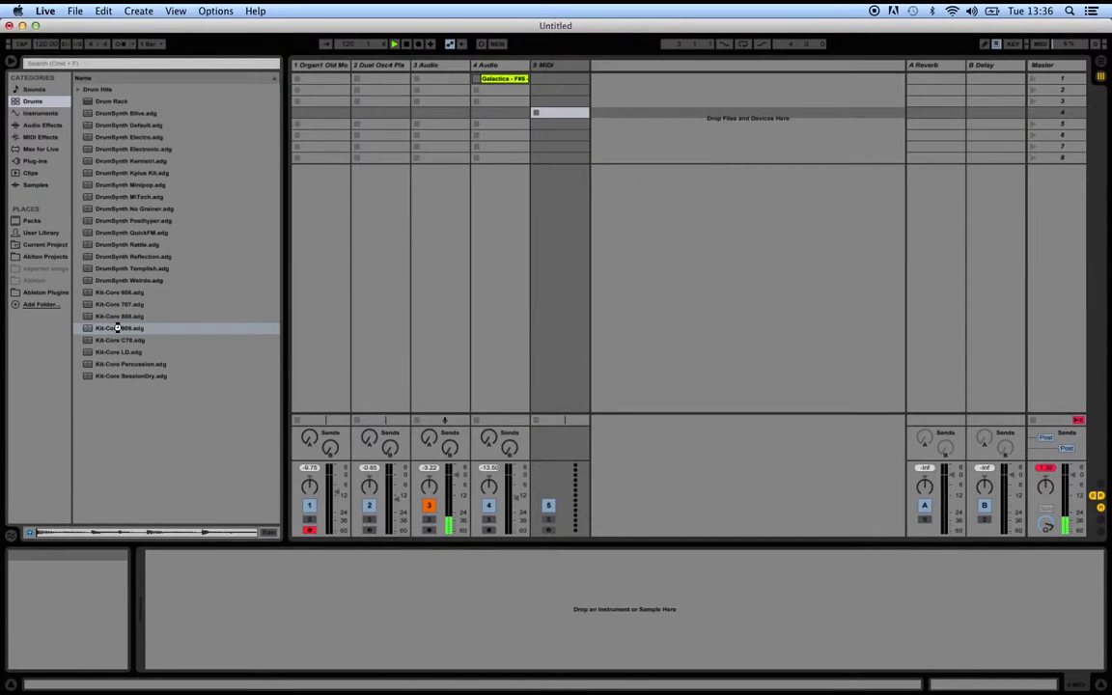
{"action": "double_click", "coordinate": [117, 328]}
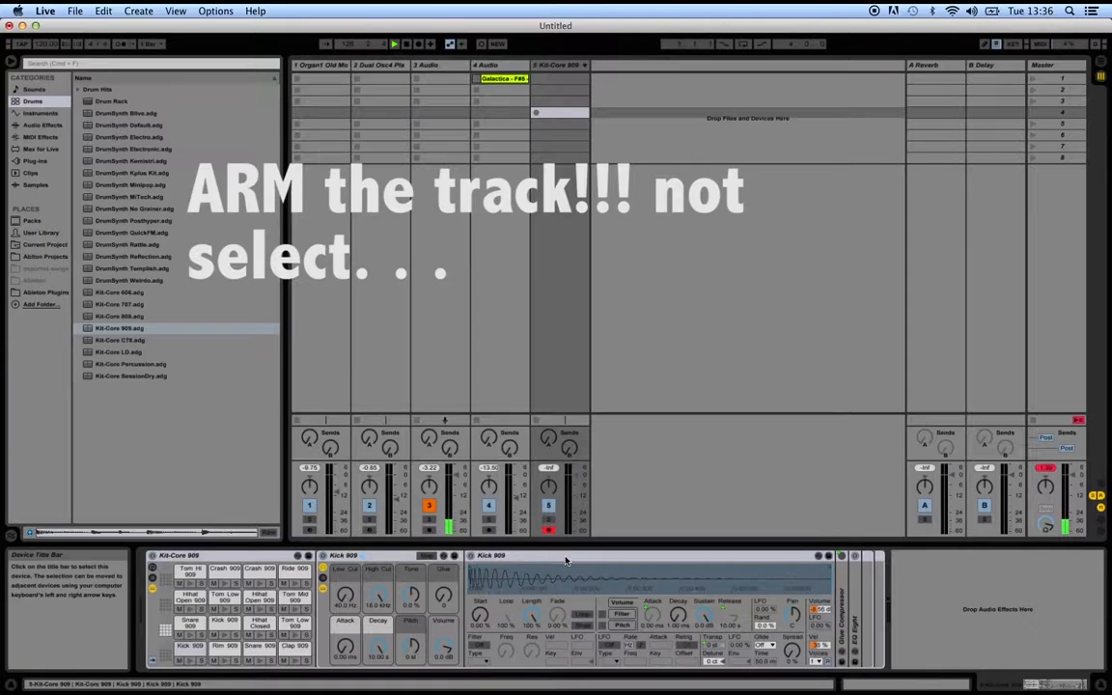
- Audition the Kick 909, Rim 909, Snare 909 and Clap 909 pads in the Kit-Core 909 drum rack
{"action": "key", "text": "a"}
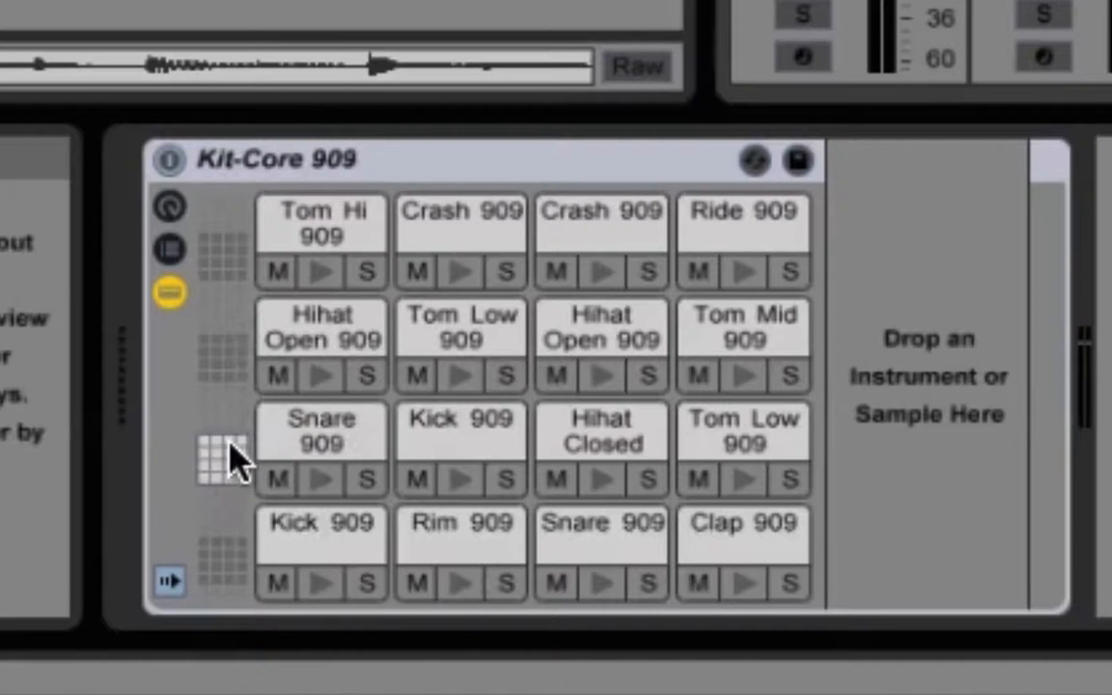
{"action": "left_click", "coordinate": [321, 584]}
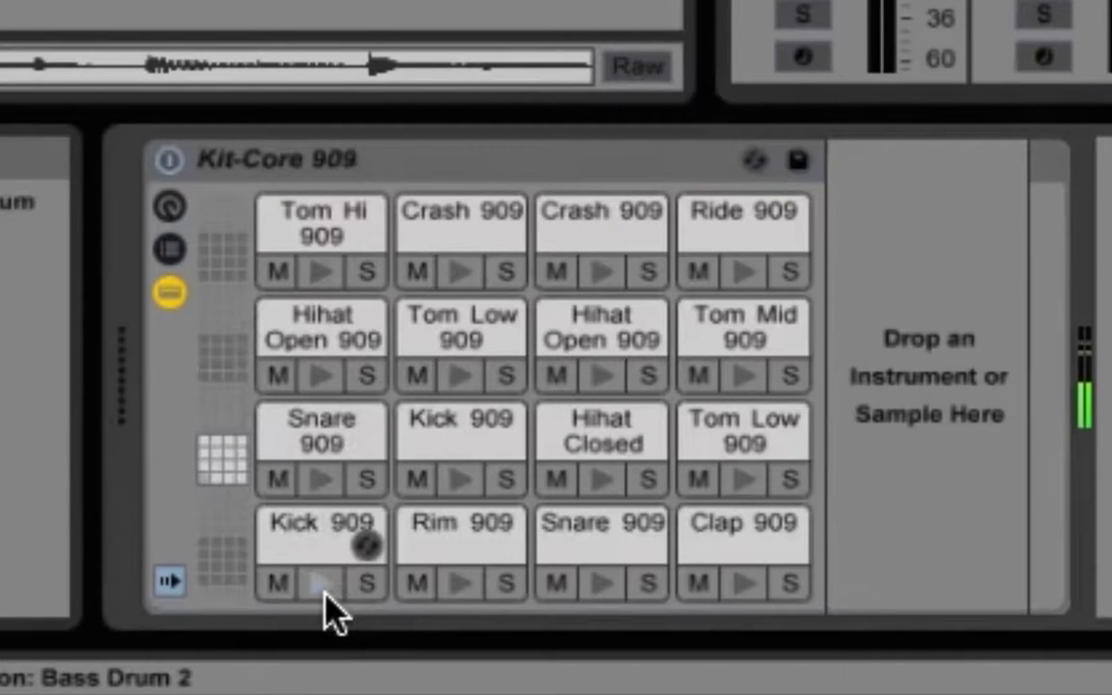
{"action": "left_click", "coordinate": [460, 585]}
{"action": "left_click", "coordinate": [608, 585]}
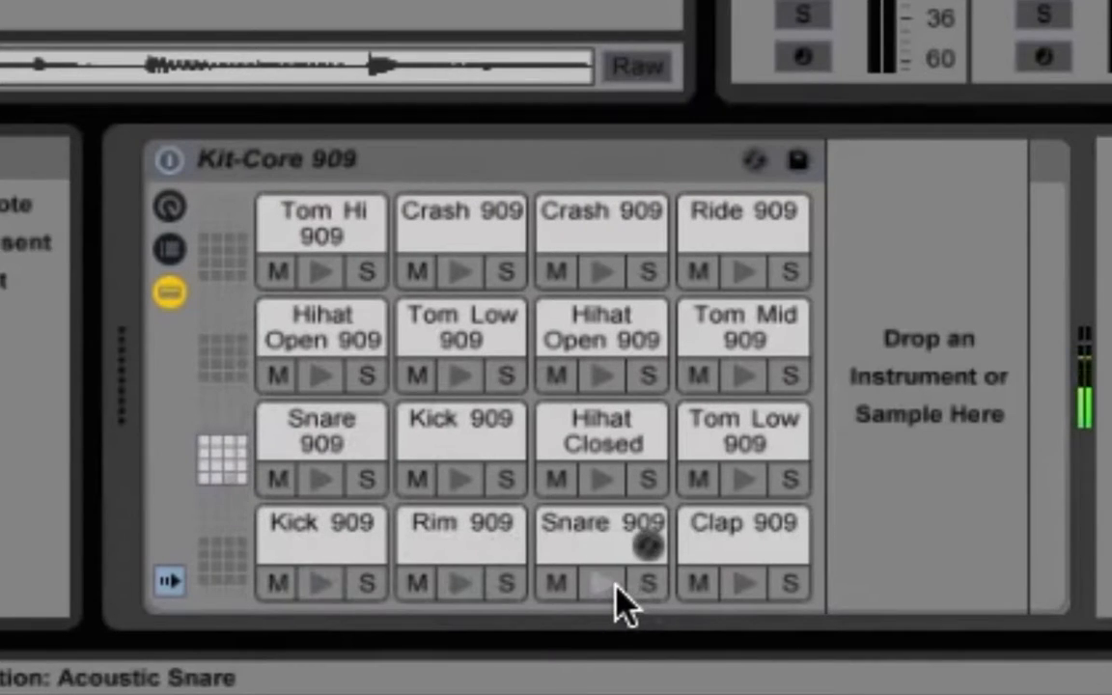
{"action": "left_click", "coordinate": [746, 585]}
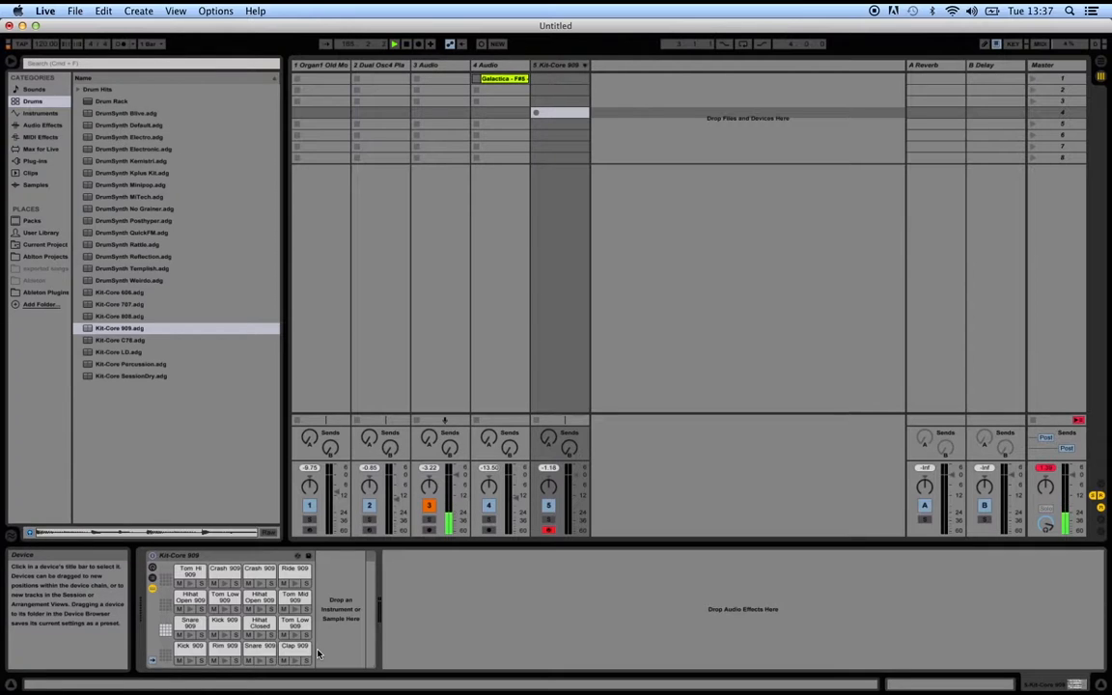
- Arm track 1 and play its organ preset from the computer keyboard while shifting the octave down and up
{"action": "left_click", "coordinate": [309, 532]}
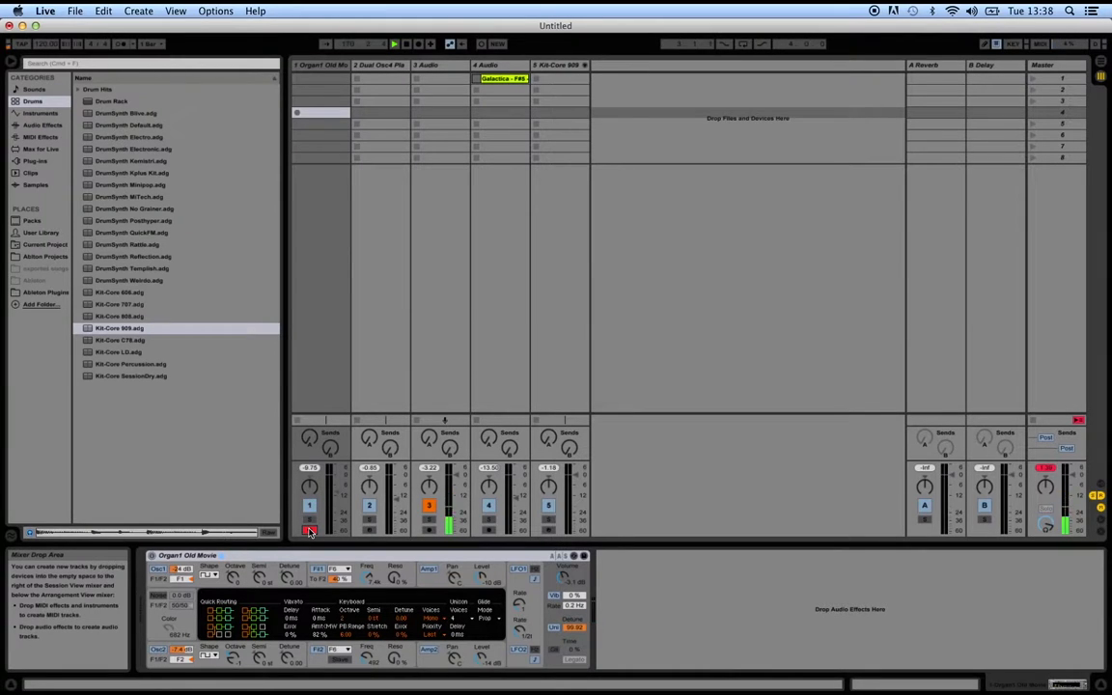
{"action": "key", "text": "z"}
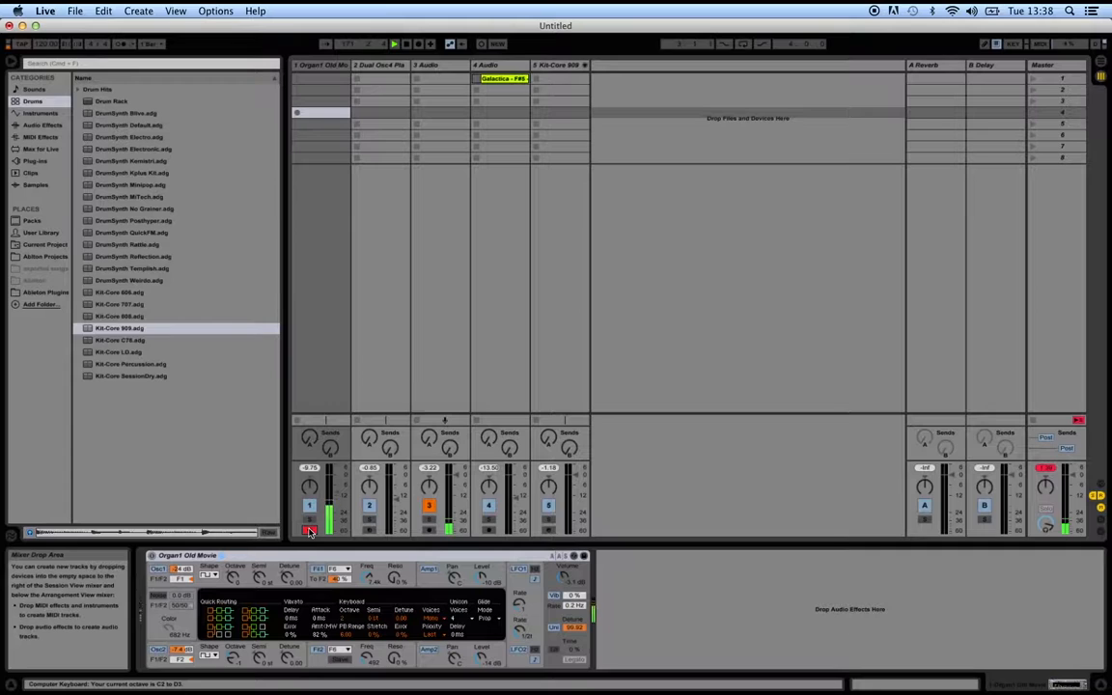
{"action": "key", "text": "z"}
{"action": "key", "text": "x"}
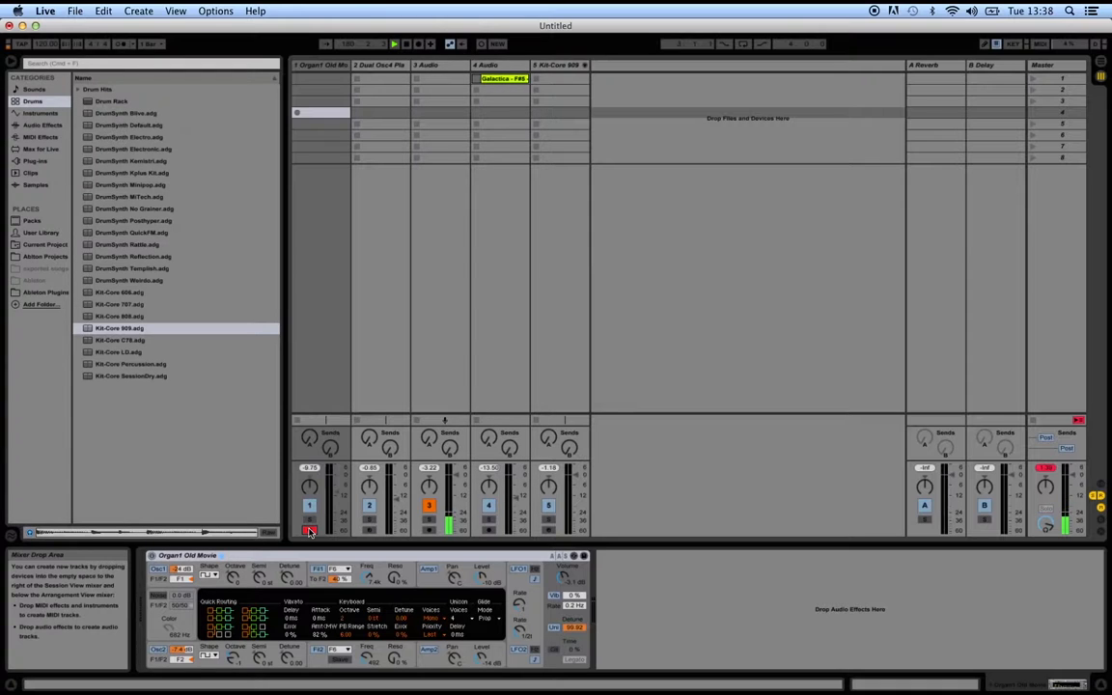
{"action": "key", "text": "a"}
{"action": "key", "text": "z"}
{"action": "key", "text": "a"}
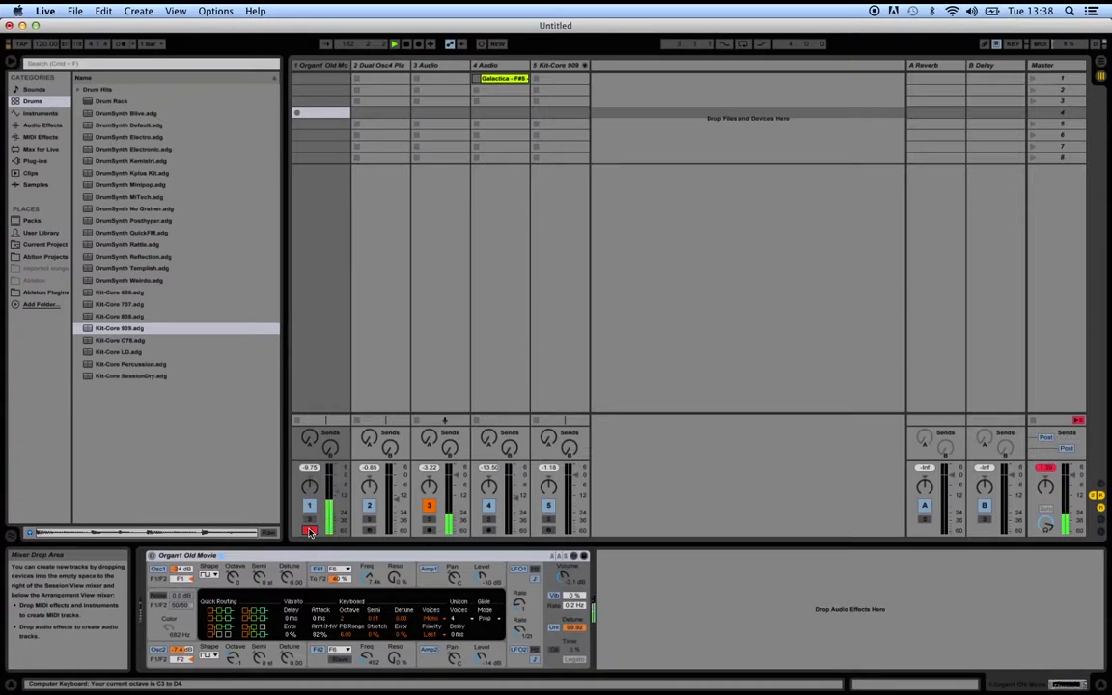
{"action": "key", "text": "x"}
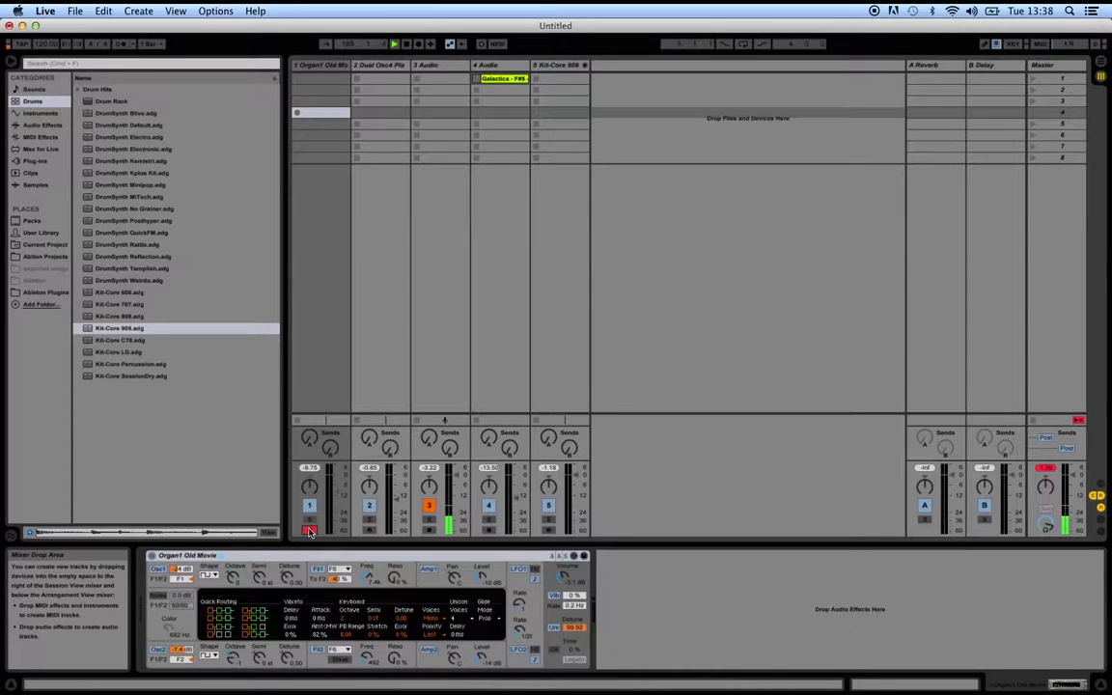
- Select and arm the Kit-Core 909 track and lower the computer keyboard octave to C1 to D2
{"action": "left_click", "coordinate": [562, 65]}
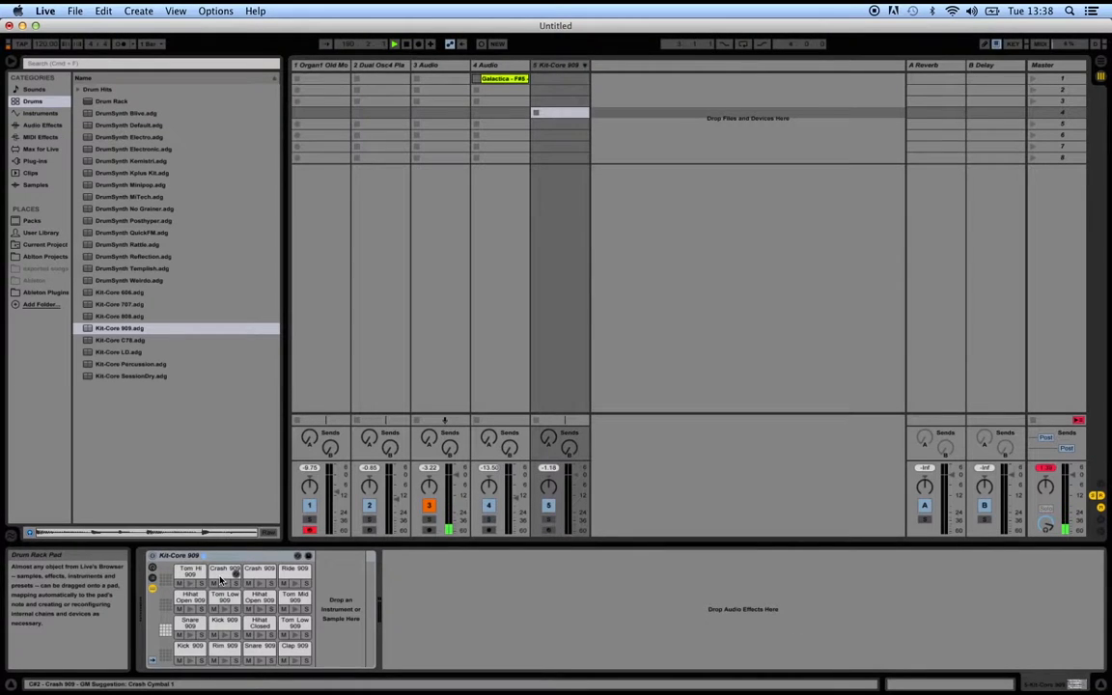
{"action": "left_click", "coordinate": [548, 531]}
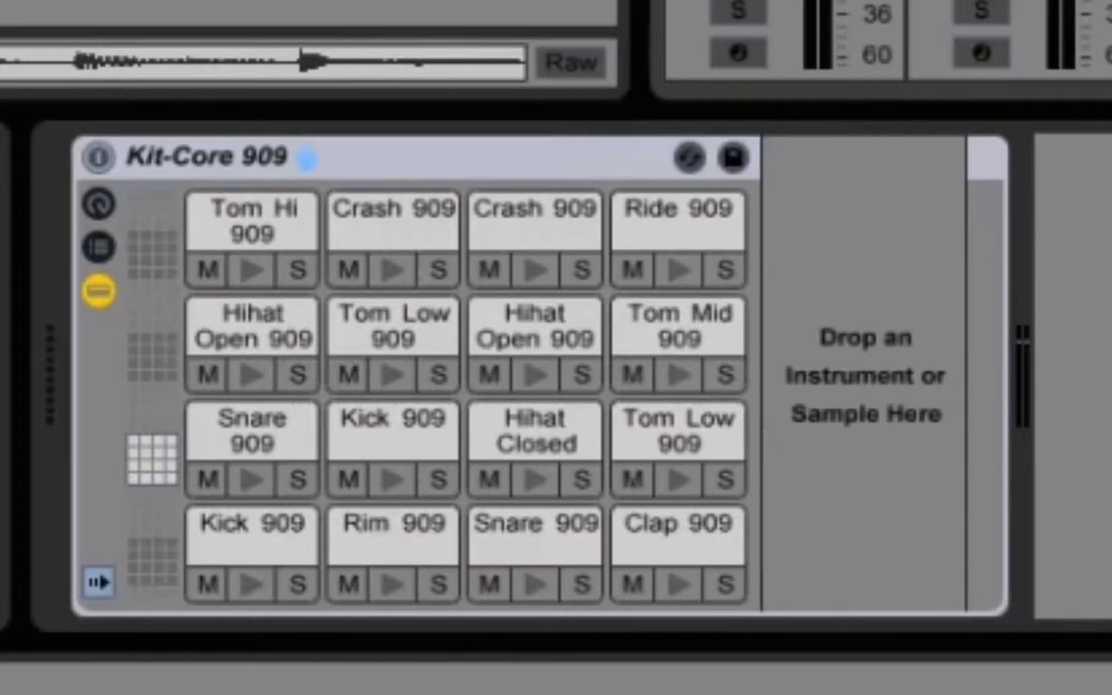
{"action": "key", "text": "z"}
{"action": "key", "text": "a"}
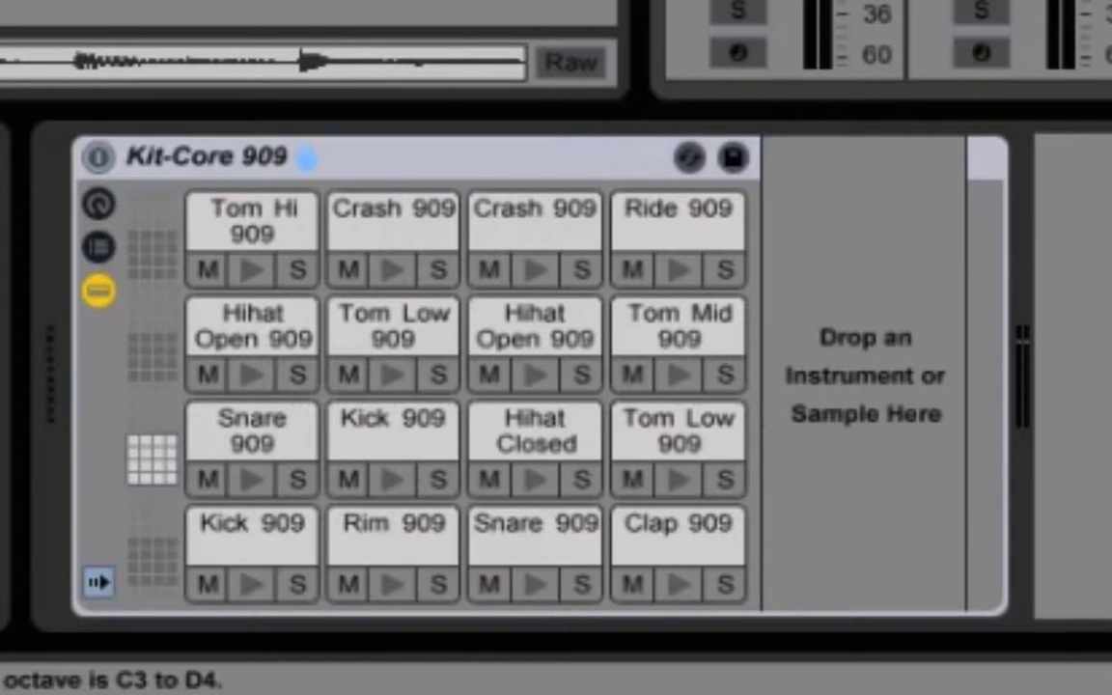
{"action": "key", "text": "z"}
{"action": "key", "text": "a"}
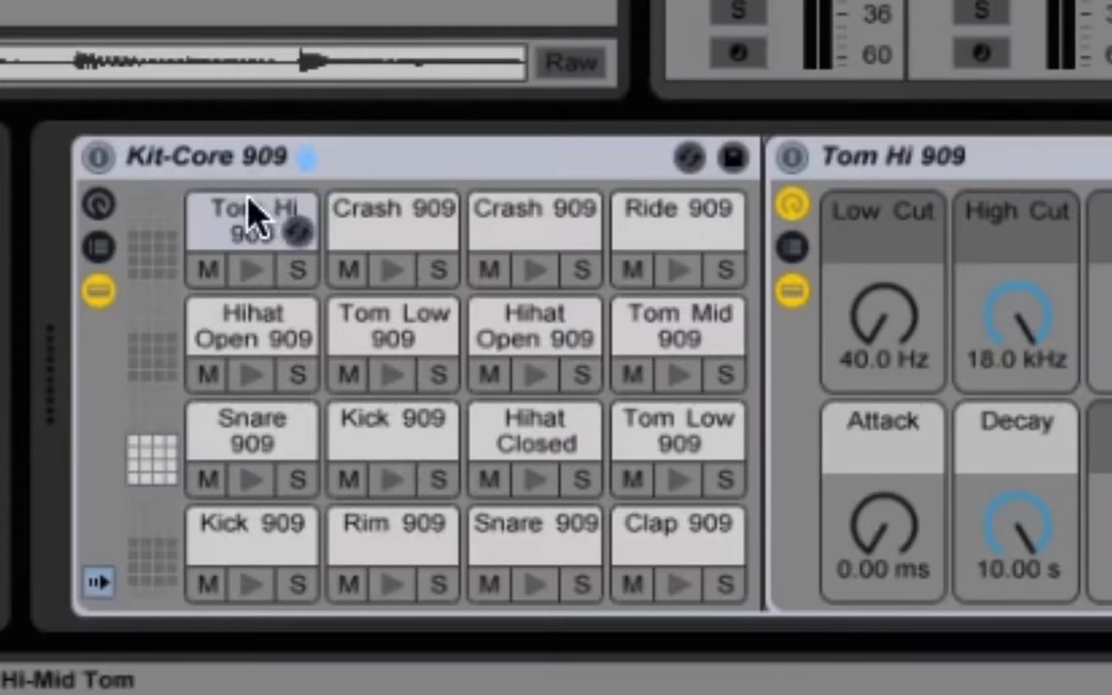
{"action": "key", "text": "a"}
{"action": "key", "text": "z"}
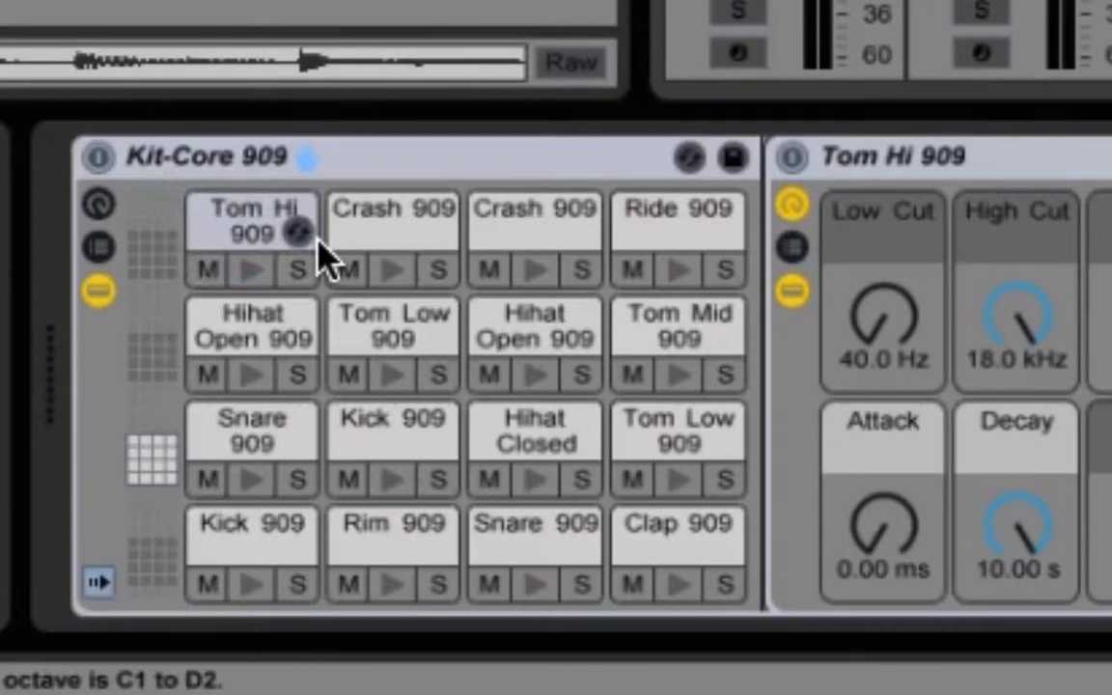
- Play a drum note from the computer keyboard and select the Snare 909 pad in the rack
{"action": "key", "text": "a"}
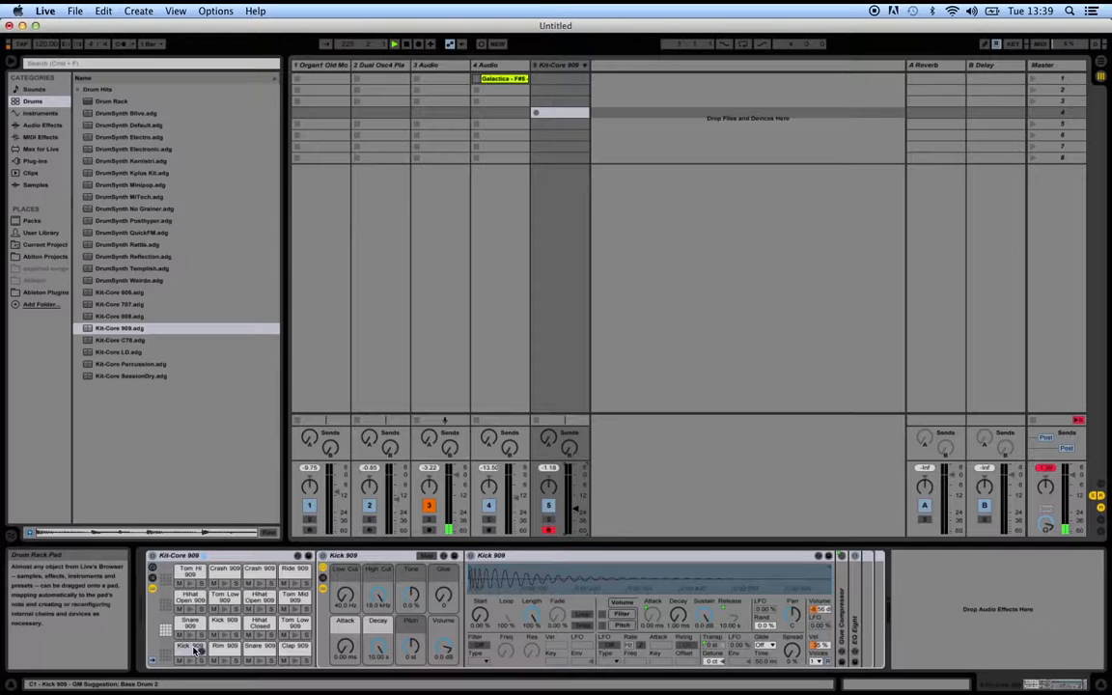
{"action": "left_click", "coordinate": [270, 653]}
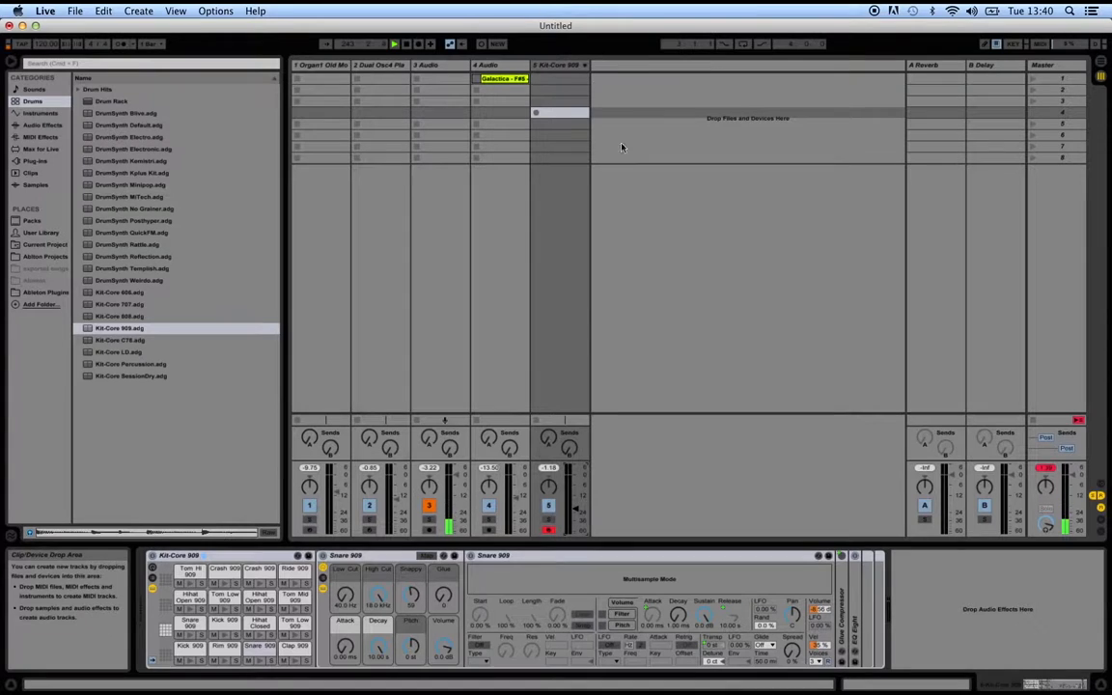
- Record a played drum pattern as a new clip in the second slot of the Kit-Core 909 track and stop playback
{"action": "left_click", "coordinate": [565, 91]}
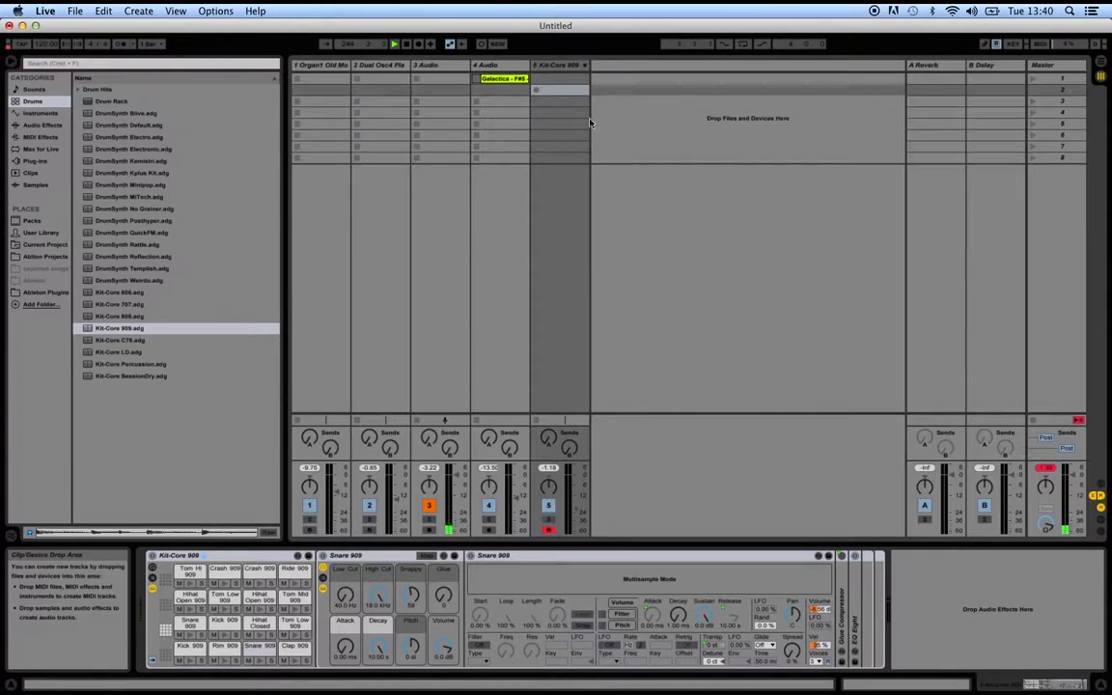
{"action": "left_click", "coordinate": [558, 135]}
{"action": "left_click", "coordinate": [555, 157]}
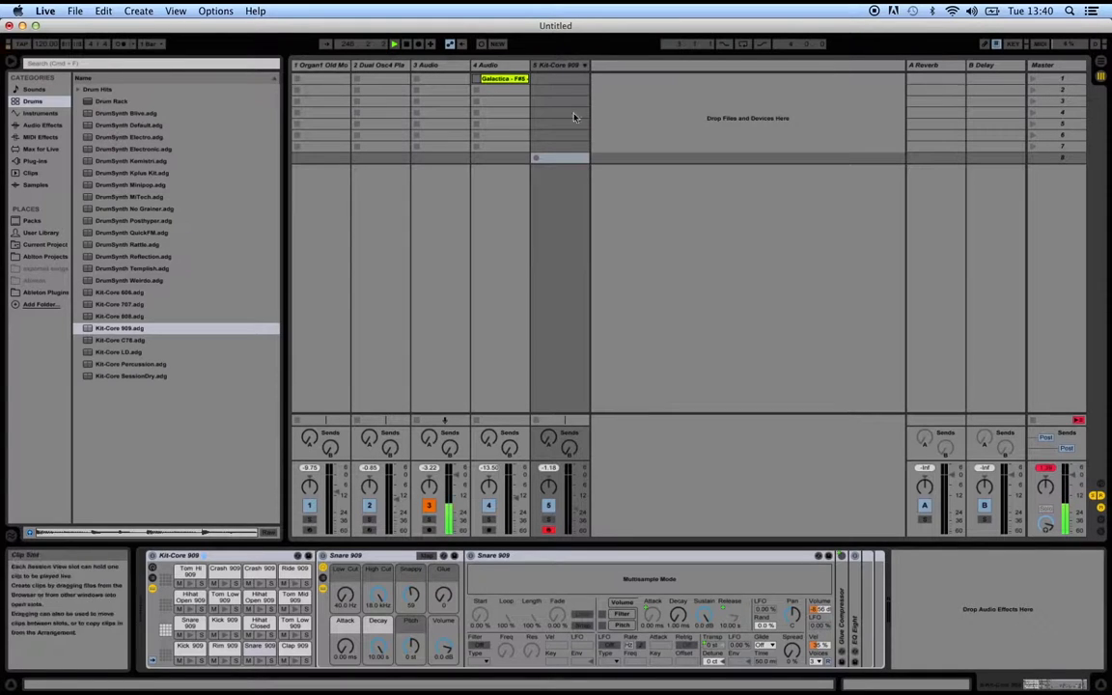
{"action": "left_click", "coordinate": [557, 92]}
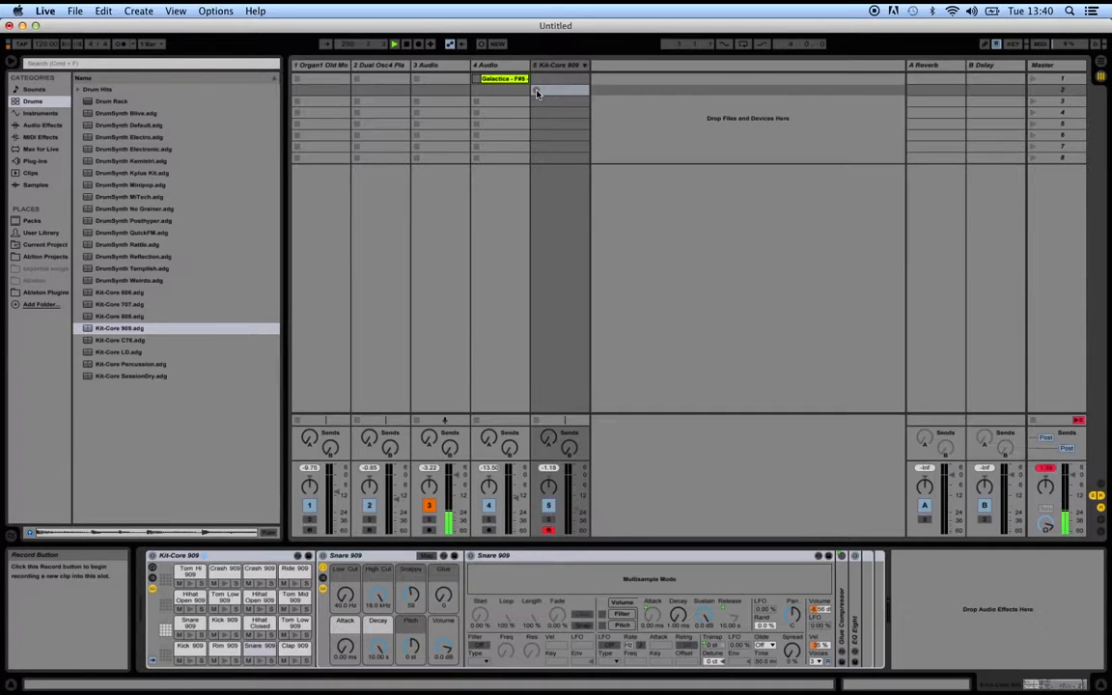
{"action": "left_click", "coordinate": [537, 91]}
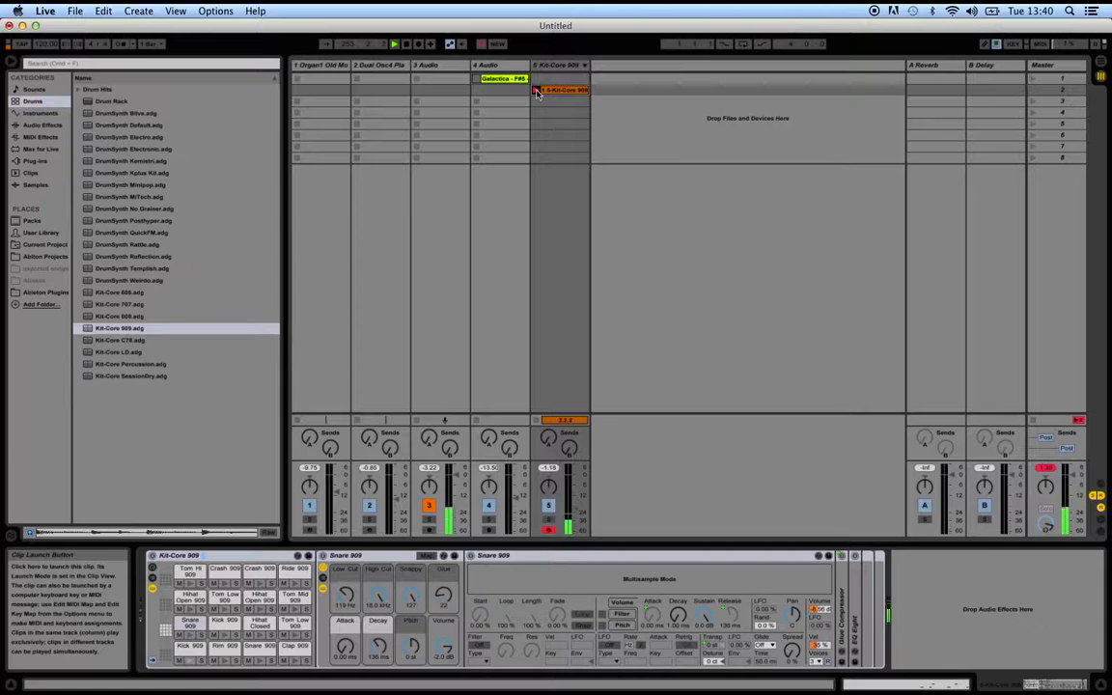
{"action": "key", "text": "space"}
{"action": "left_click", "coordinate": [537, 90]}
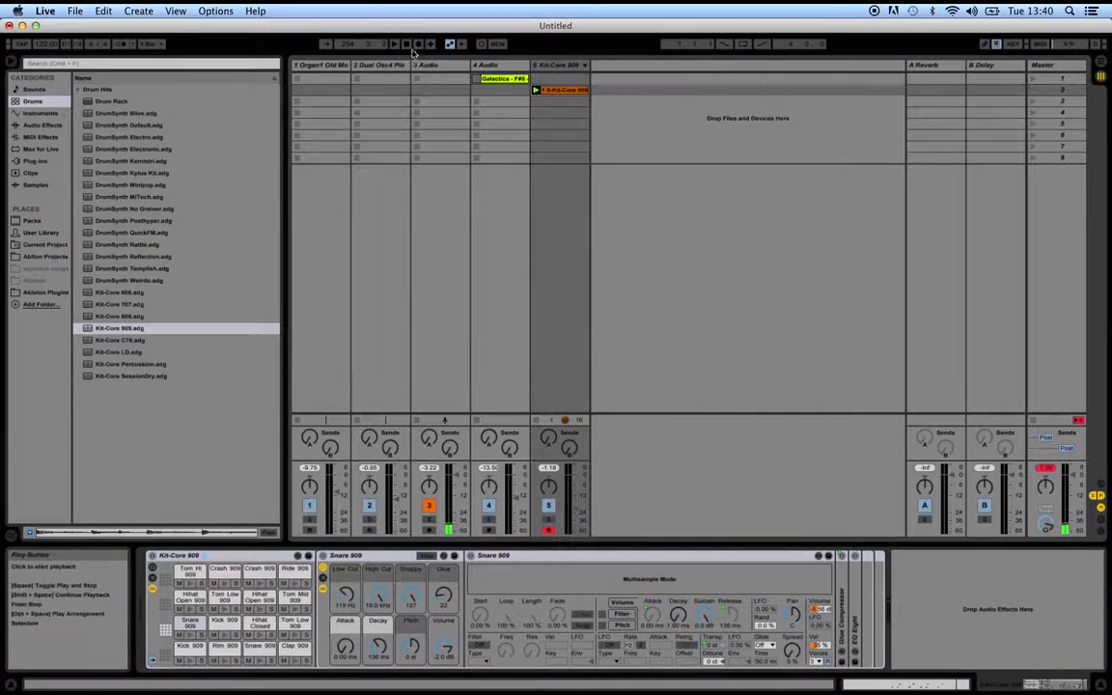
- Play back the recorded drum clip and open its notes in Clip View
{"action": "left_click", "coordinate": [537, 92]}
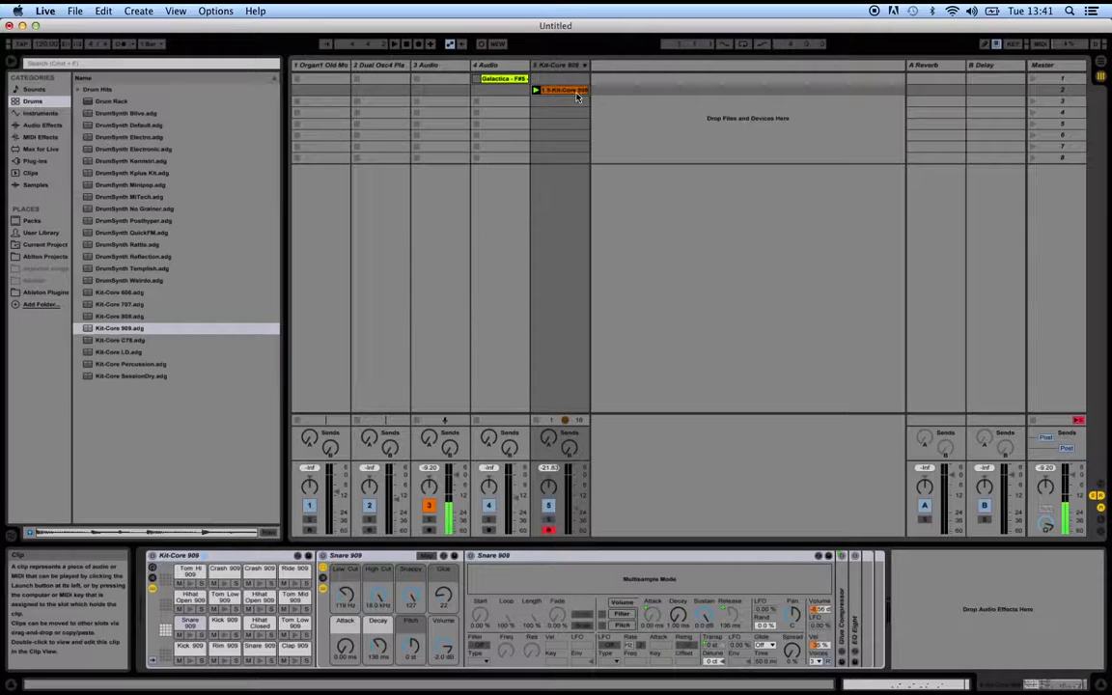
{"action": "double_click", "coordinate": [561, 93]}
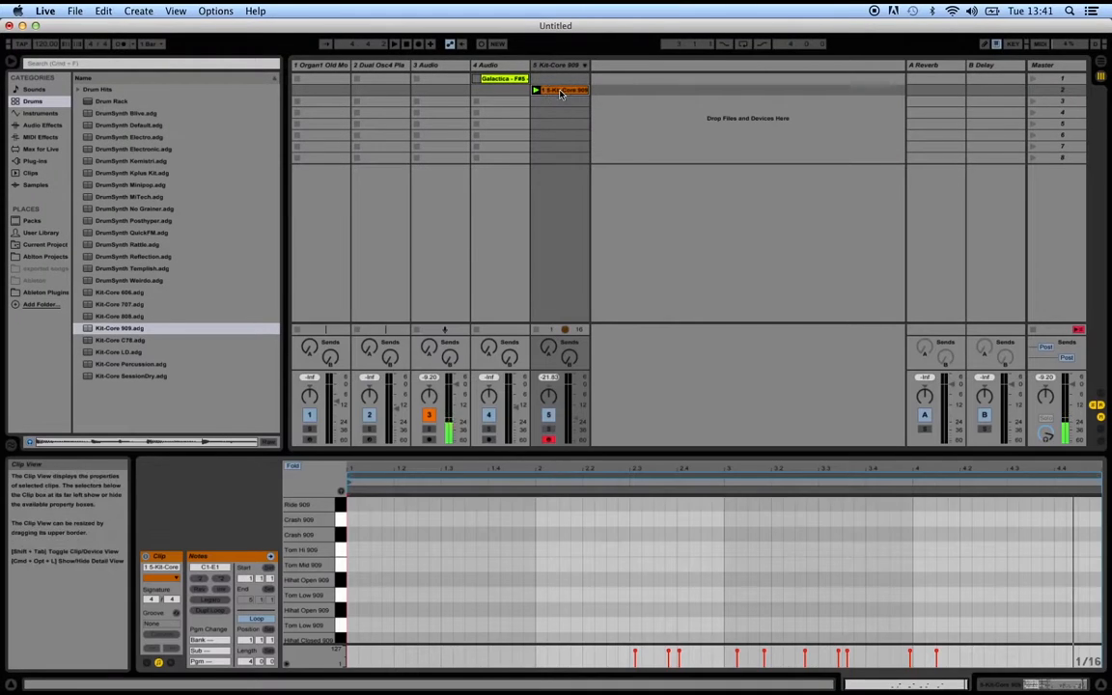
- Enlarge the Clip View to fit the recorded kick and snare notes, play the drum clip again and stop playback
{"action": "scroll", "coordinate": [591, 562], "scroll_direction": "down", "scroll_amount": 5}
{"action": "scroll", "coordinate": [591, 562], "scroll_direction": "up", "scroll_amount": 5}
{"action": "scroll", "coordinate": [590, 562], "scroll_direction": "down", "scroll_amount": 5}
{"action": "scroll", "coordinate": [590, 562], "scroll_direction": "up", "scroll_amount": 5}
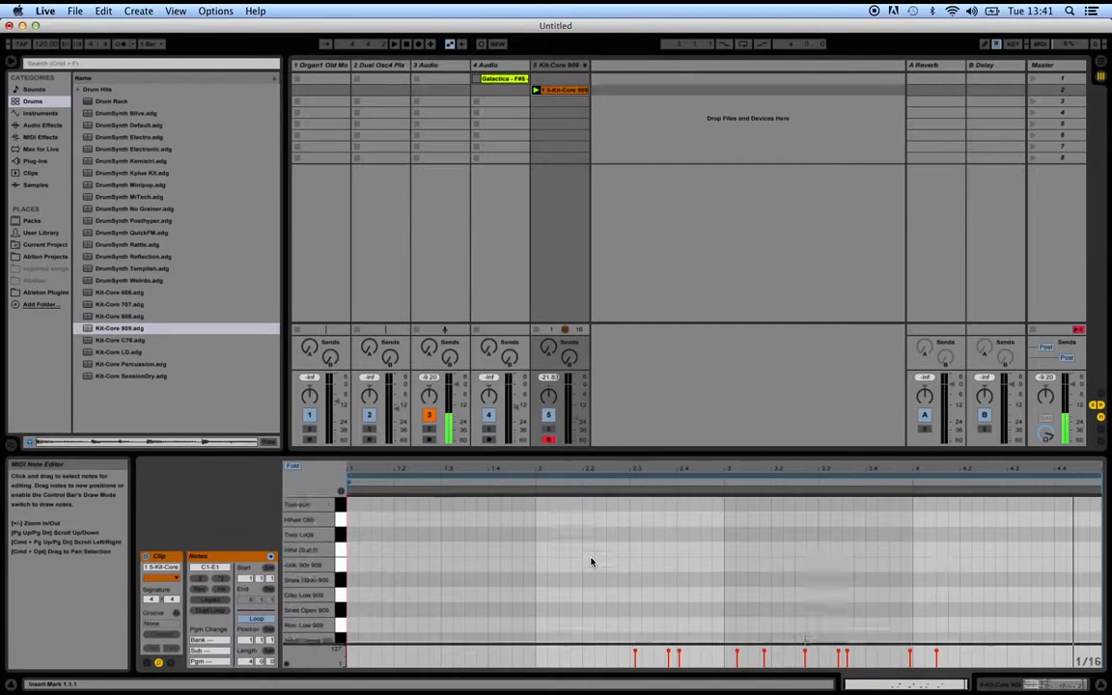
{"action": "scroll", "coordinate": [591, 562], "scroll_direction": "down", "scroll_amount": 5}
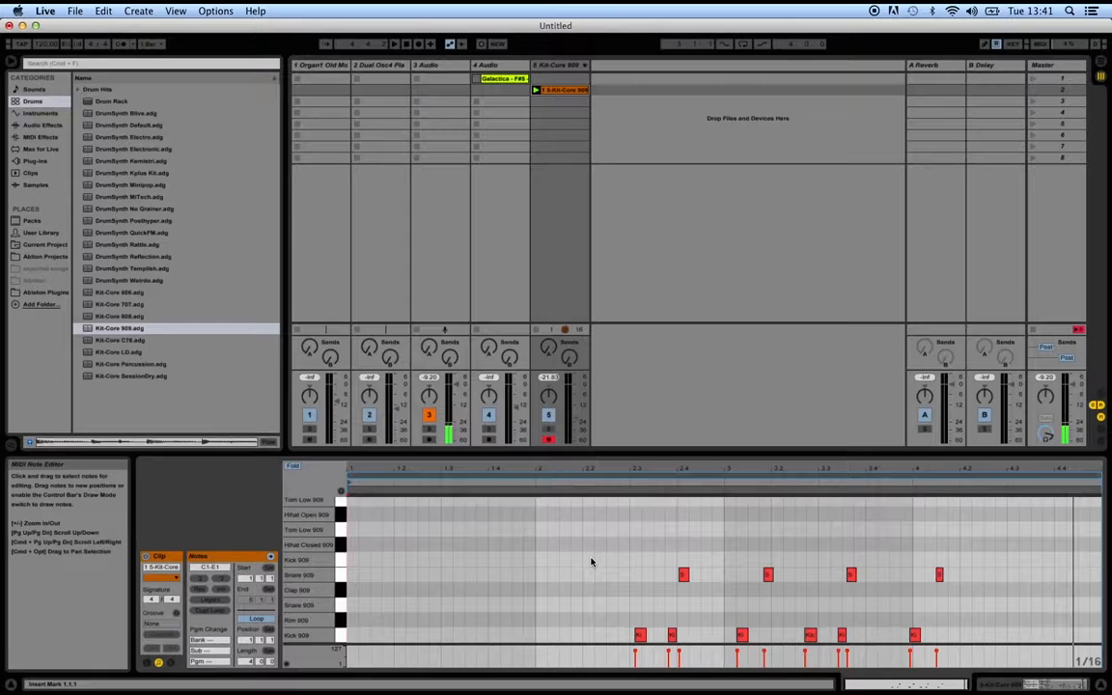
{"action": "left_click_drag", "start_coordinate": [581, 451], "coordinate": [579, 269]}
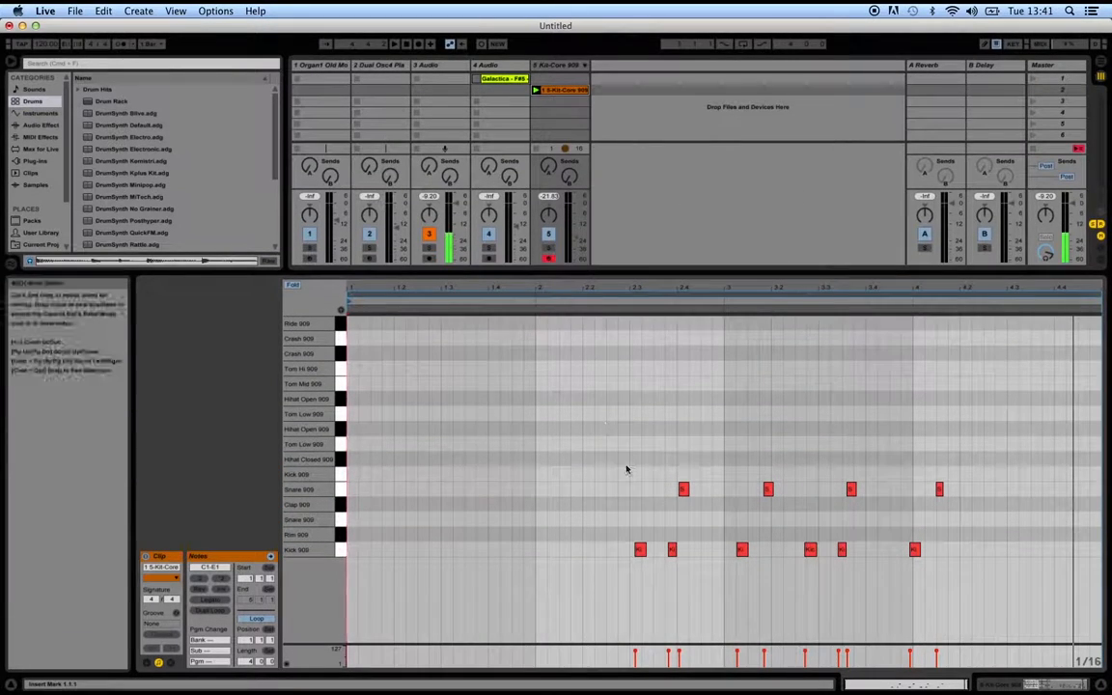
{"action": "left_click", "coordinate": [536, 90]}
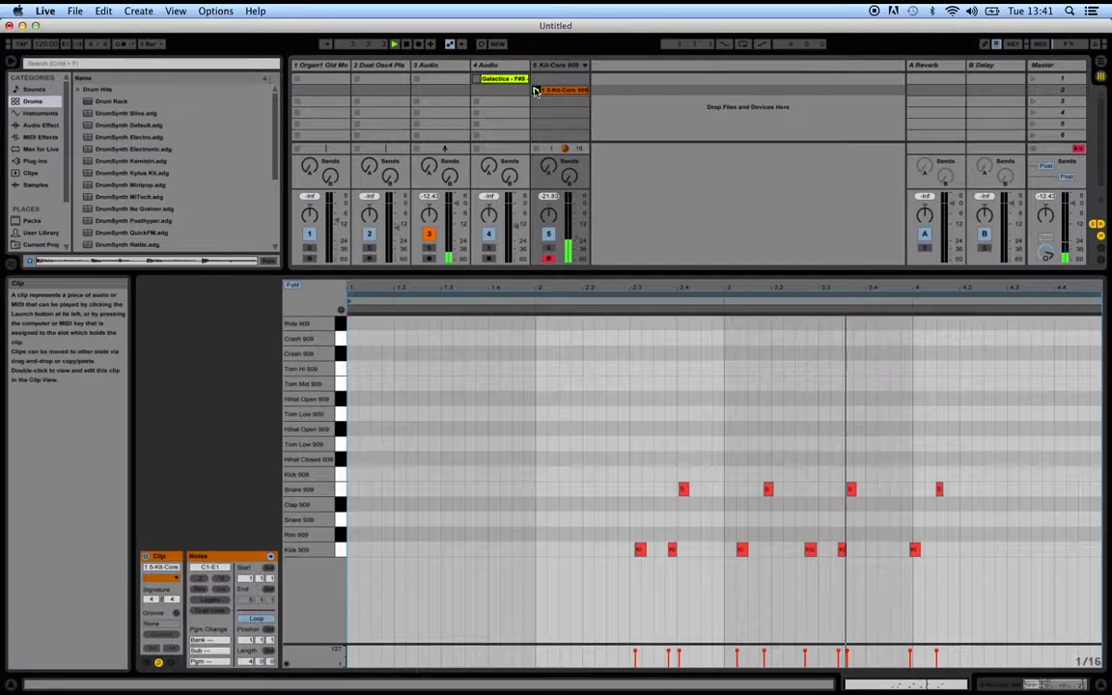
{"action": "key", "text": "space"}
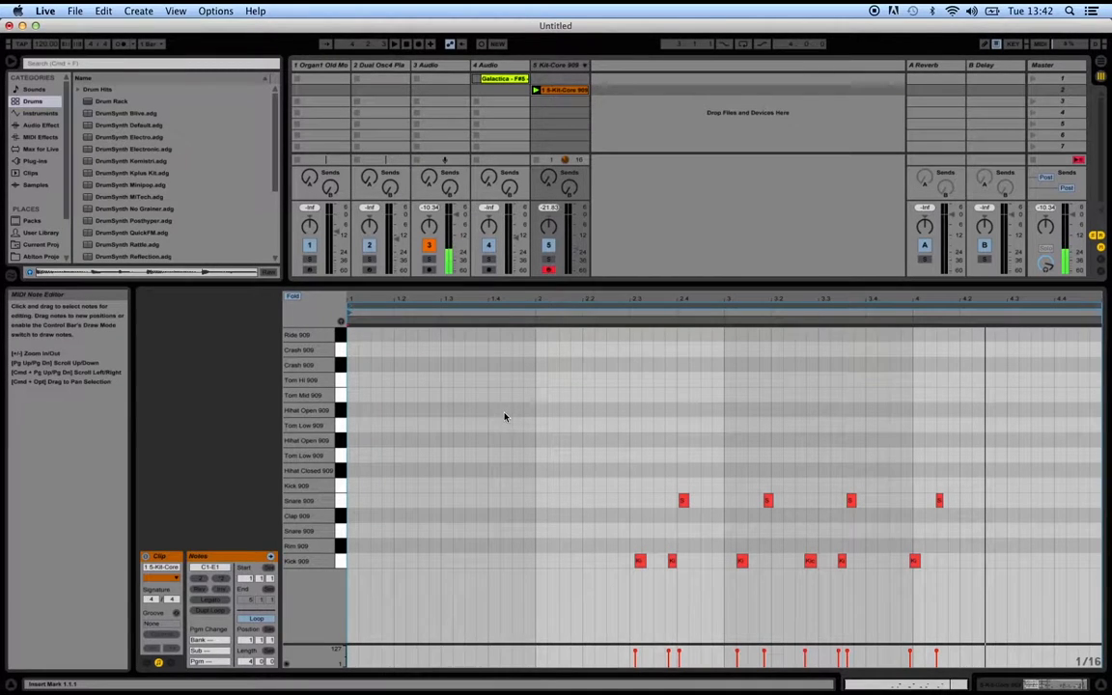
- Move the first recorded kick note earlier to 2.1.3 and add notes to the lower Snare 909 row in bar 1
{"action": "mouse_move", "coordinate": [643, 563]}
{"action": "left_mouse_down"}
{"action": "mouse_move", "coordinate": [413, 551]}
{"action": "mouse_move", "coordinate": [567, 561]}
{"action": "left_mouse_up"}
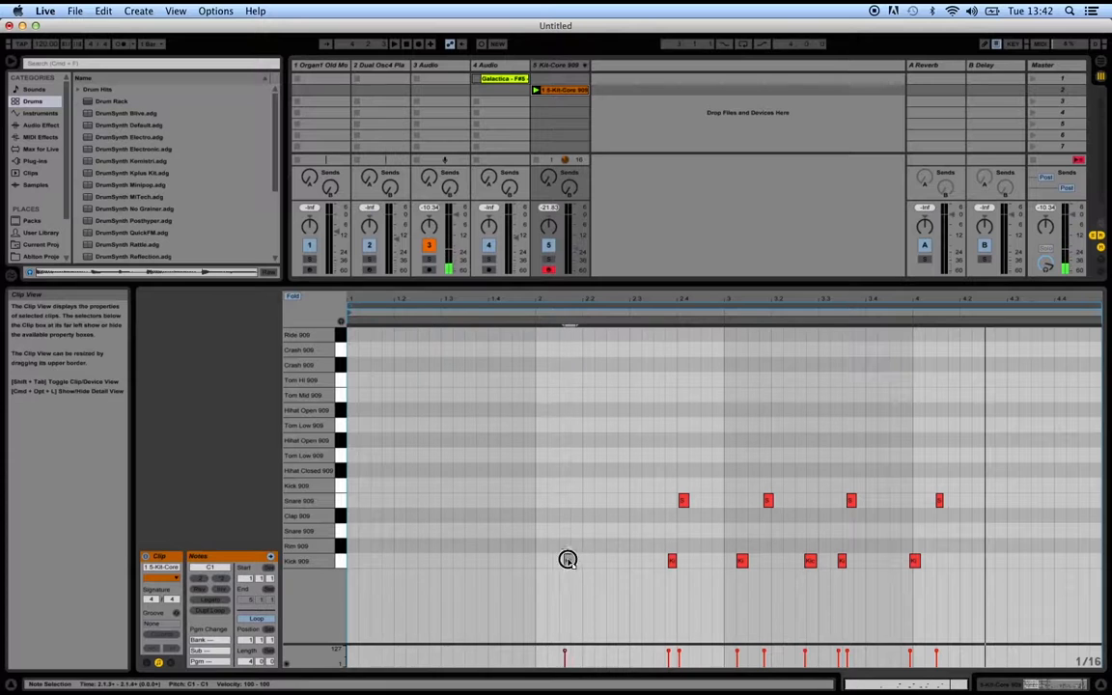
{"action": "double_click", "coordinate": [413, 530]}
{"action": "left_click", "coordinate": [481, 531]}
{"action": "double_click", "coordinate": [481, 531]}
- Delete the added snare notes and the moved kick note from bars 1 and 2
{"action": "left_click_drag", "start_coordinate": [440, 461], "coordinate": [524, 605]}
{"action": "key", "text": "Delete"}
{"action": "left_click_drag", "start_coordinate": [386, 476], "coordinate": [660, 629]}
{"action": "key", "text": "Delete"}
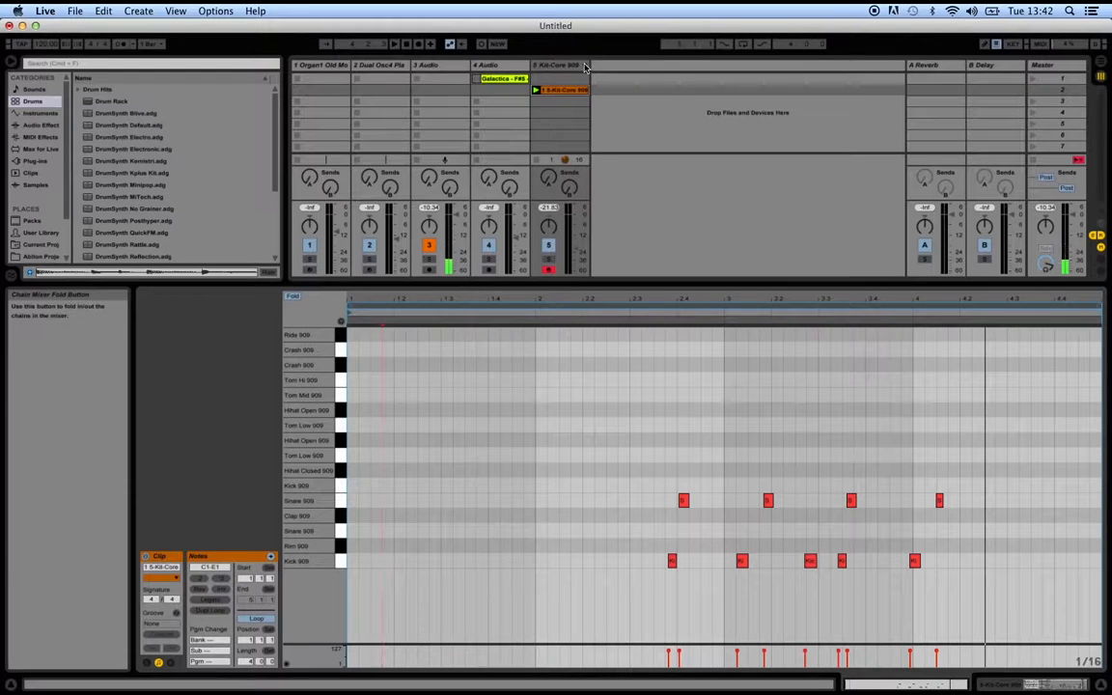
- Draw Tom Low 909 and Hihat Closed 909 notes in bar 1, and Tom Low 909 and Kick 909 notes in bar 2
{"action": "double_click", "coordinate": [399, 454]}
{"action": "double_click", "coordinate": [493, 471]}
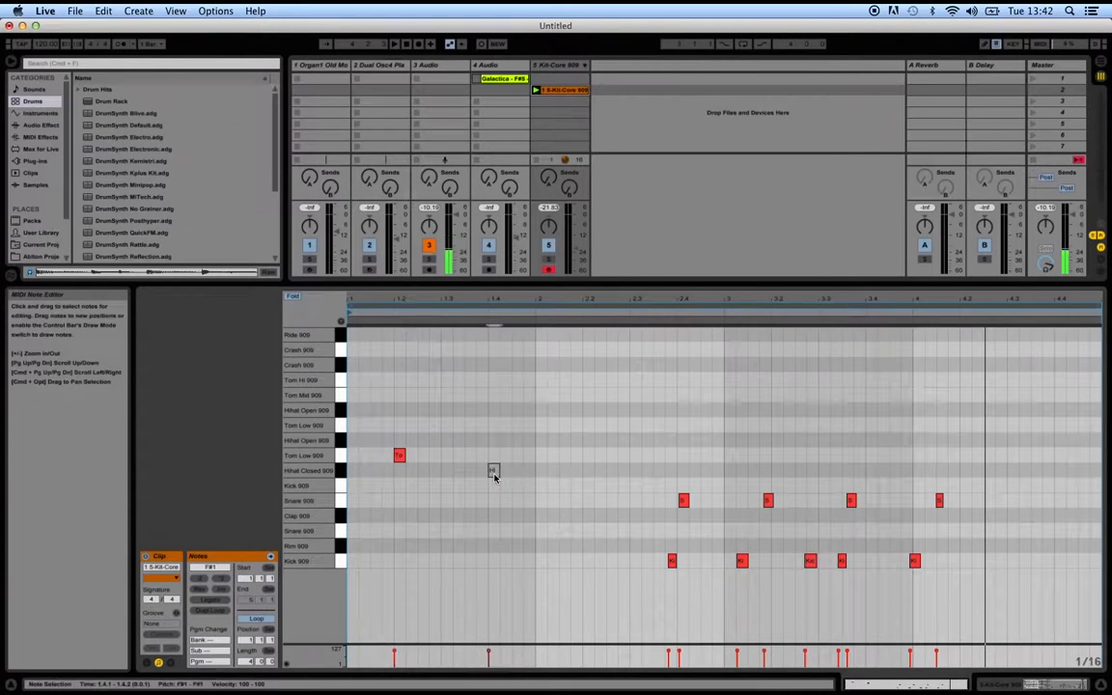
{"action": "double_click", "coordinate": [600, 454]}
{"action": "double_click", "coordinate": [599, 484]}
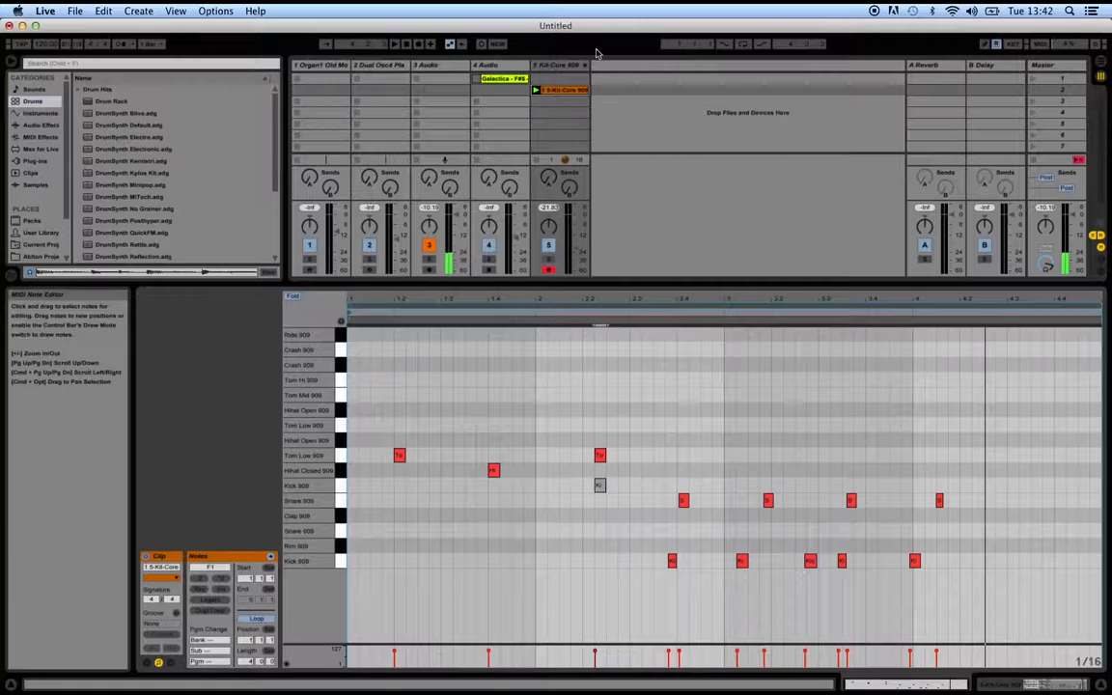
- Delete the recorded drum clip and create an empty MIDI clip in the third slot of the Kit-Core 909 track
{"action": "left_click", "coordinate": [568, 90]}
{"action": "key", "text": "BackSpace"}
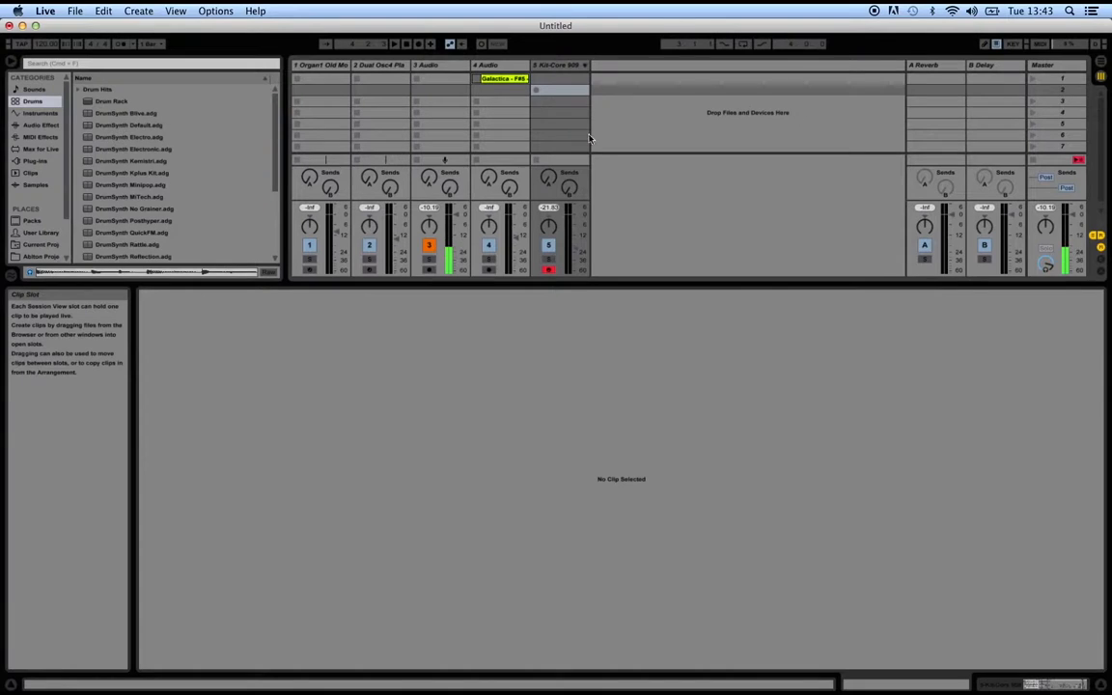
{"action": "left_click", "coordinate": [552, 100]}
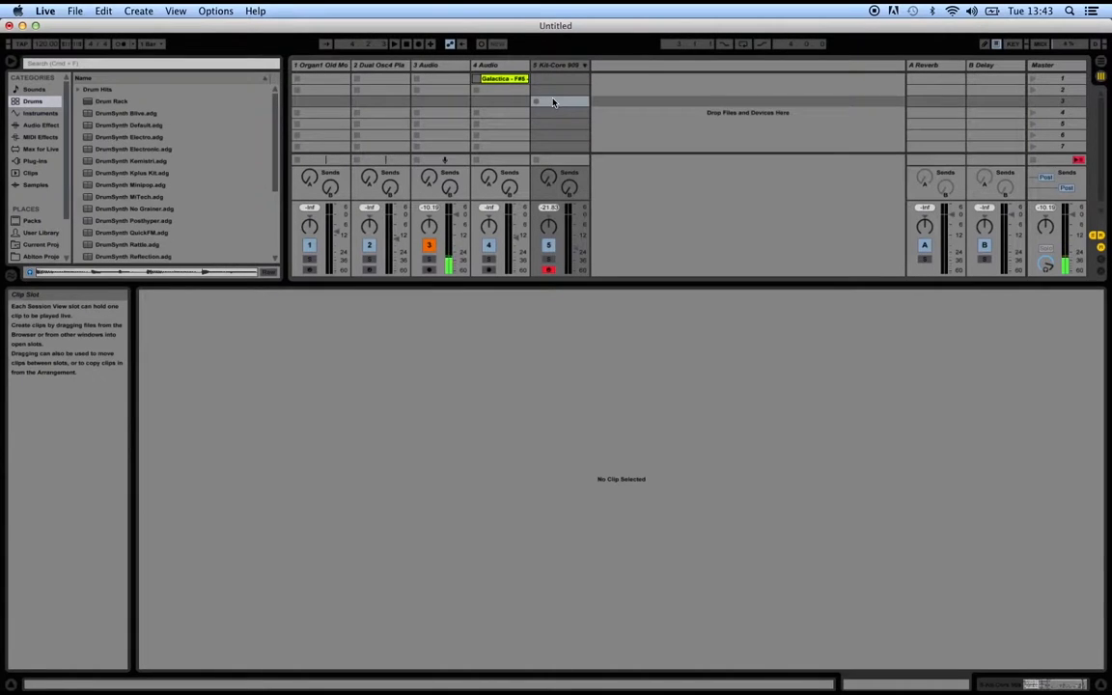
{"action": "double_click", "coordinate": [552, 100]}
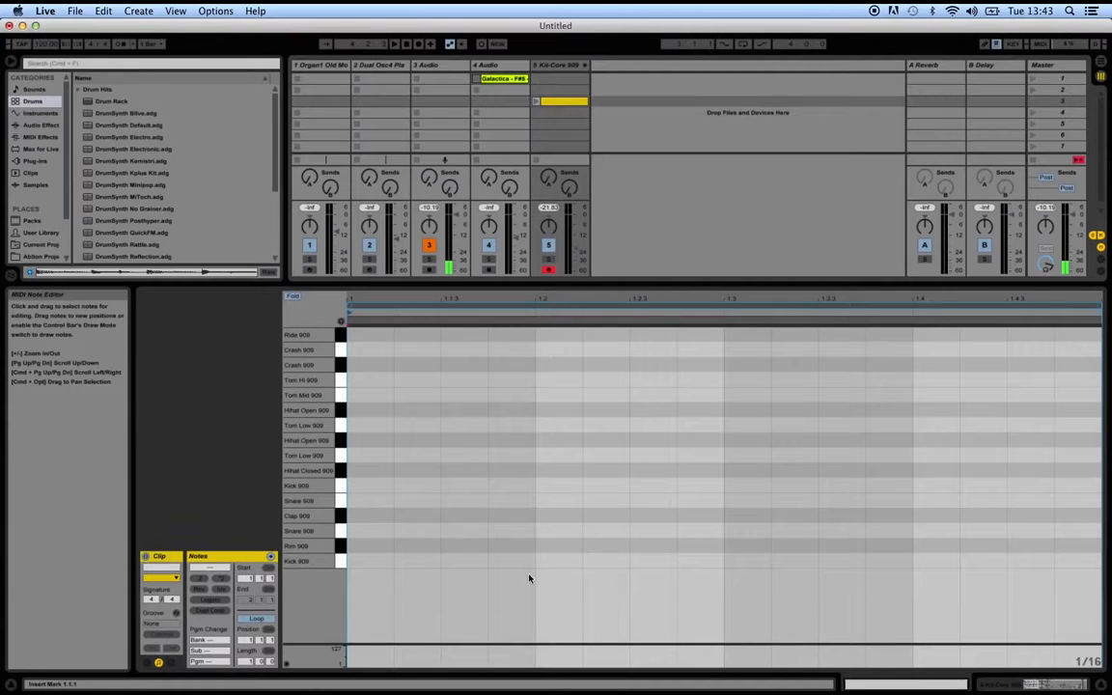
- Draw Kick 909 notes at 1.1, 1.2, 1.3 and 1.4.2, and launch the new clip
{"action": "double_click", "coordinate": [369, 561]}
{"action": "double_click", "coordinate": [557, 561]}
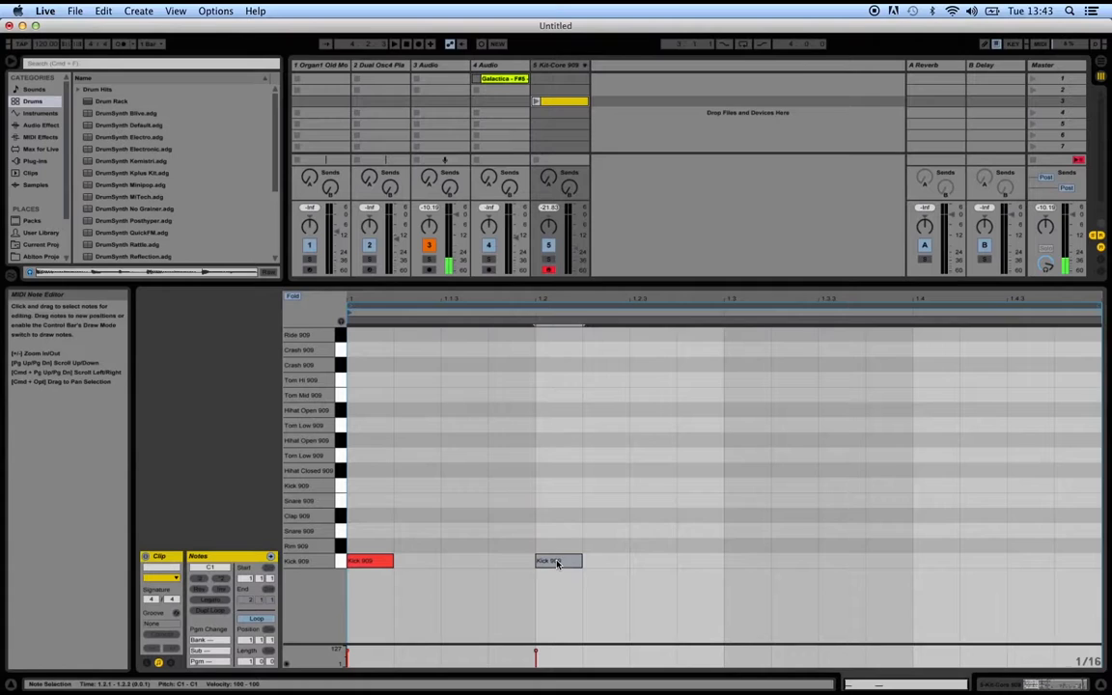
{"action": "double_click", "coordinate": [748, 560]}
{"action": "double_click", "coordinate": [973, 560]}
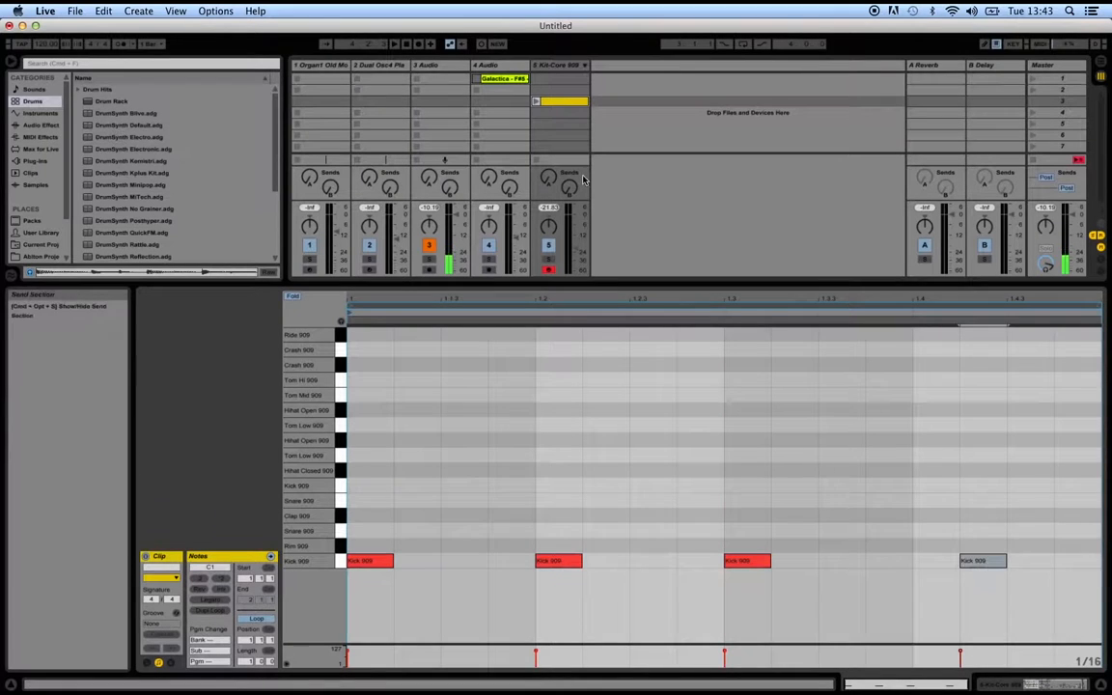
{"action": "left_click", "coordinate": [536, 101]}
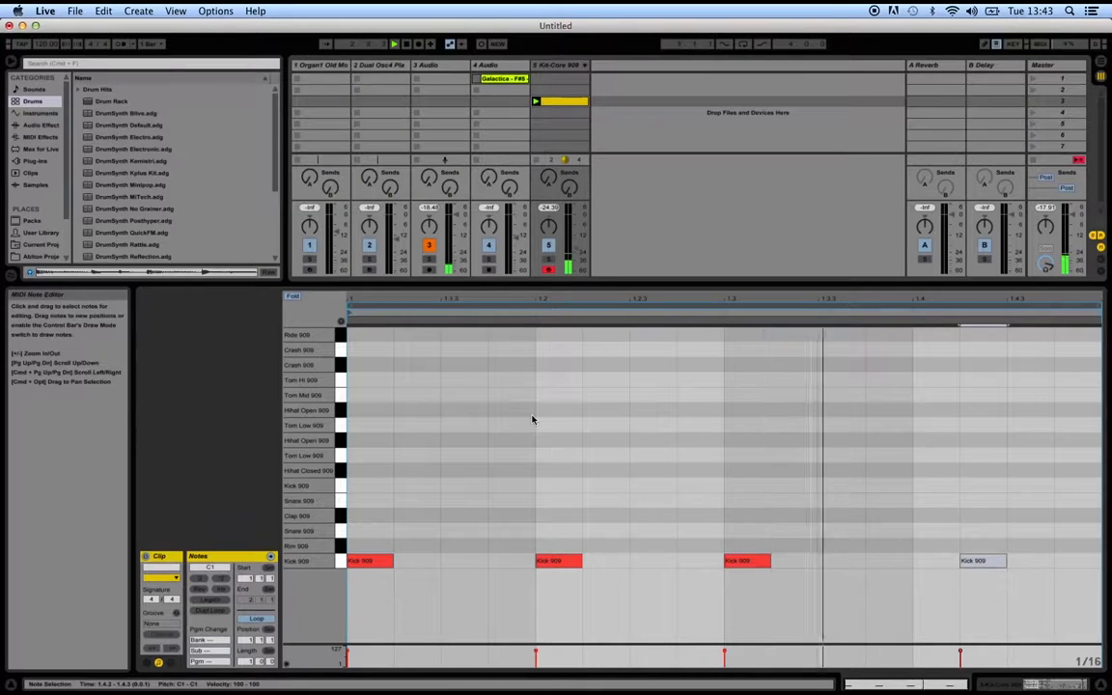
- Add Snare 909 notes at 1.2 and 1.4, and move the last kick note to 1.4
{"action": "double_click", "coordinate": [555, 500]}
{"action": "left_click", "coordinate": [942, 500]}
{"action": "double_click", "coordinate": [943, 500]}
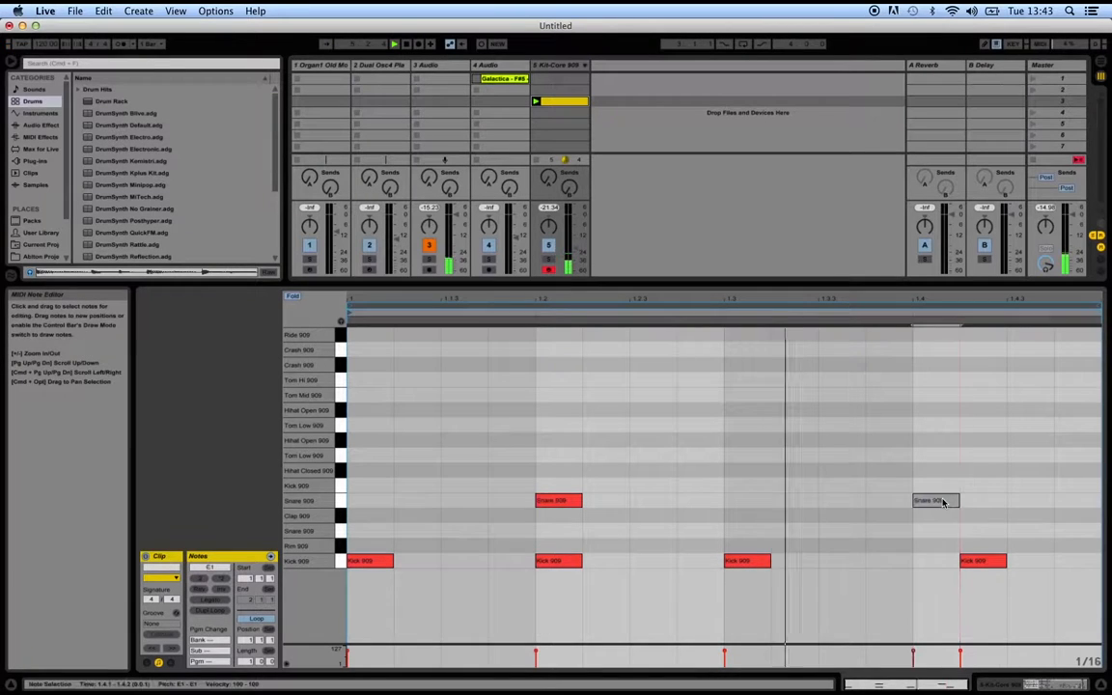
{"action": "left_click_drag", "start_coordinate": [968, 564], "coordinate": [941, 561]}
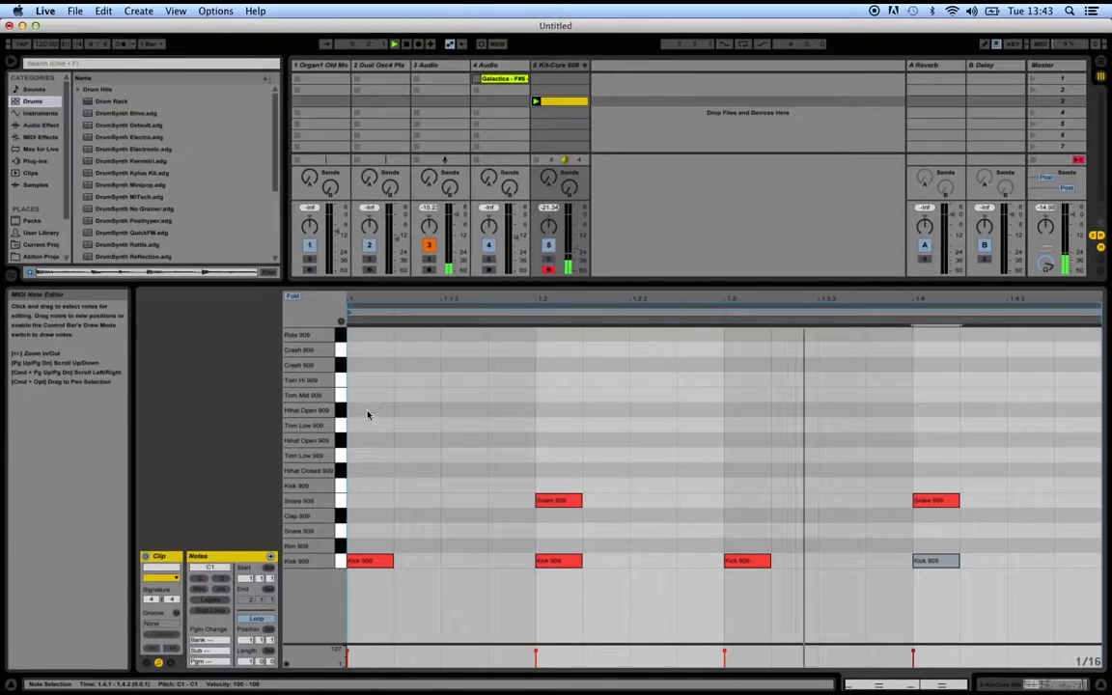
- Draw four Ride 909 notes at 1.1, 1.1.3, 1.2 and 1.2.3
{"action": "double_click", "coordinate": [356, 335]}
{"action": "double_click", "coordinate": [449, 334]}
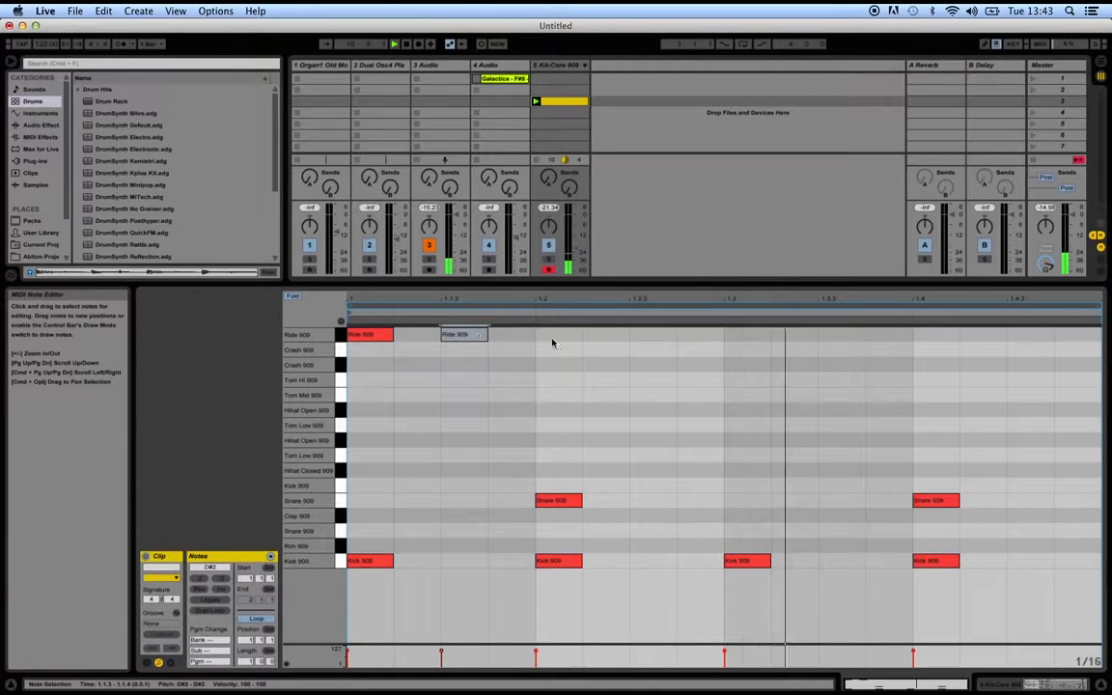
{"action": "double_click", "coordinate": [553, 337]}
{"action": "double_click", "coordinate": [666, 337]}
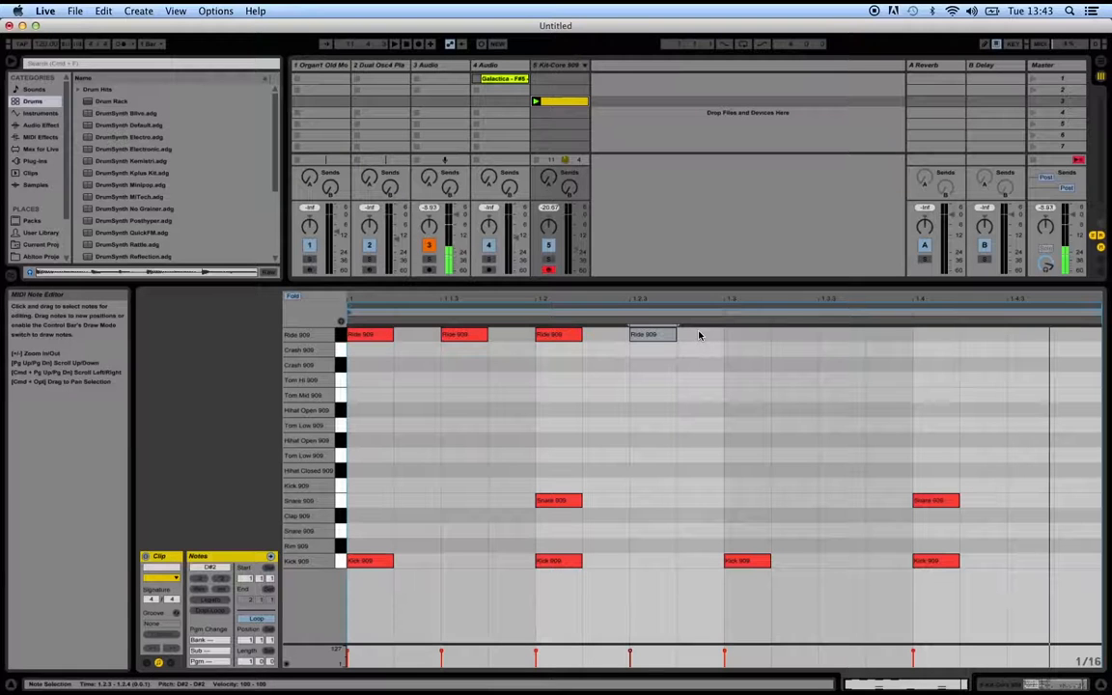
- Select the four ride notes and duplicate them into the second half of the bar
{"action": "left_click", "coordinate": [710, 345]}
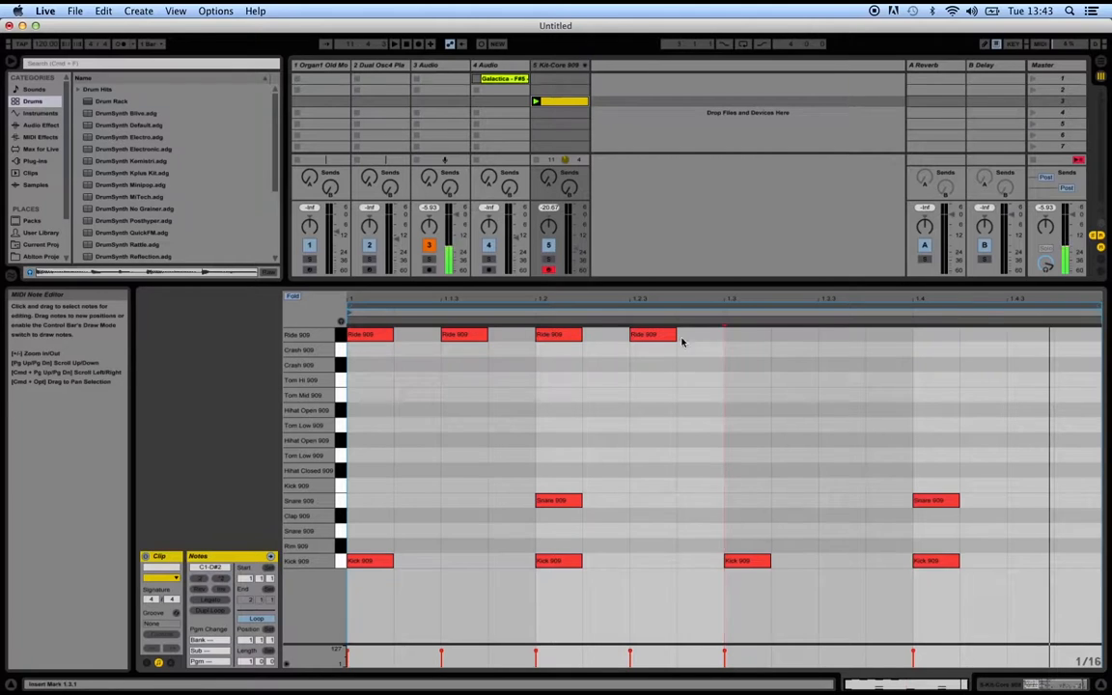
{"action": "left_click_drag", "start_coordinate": [705, 336], "coordinate": [330, 335]}
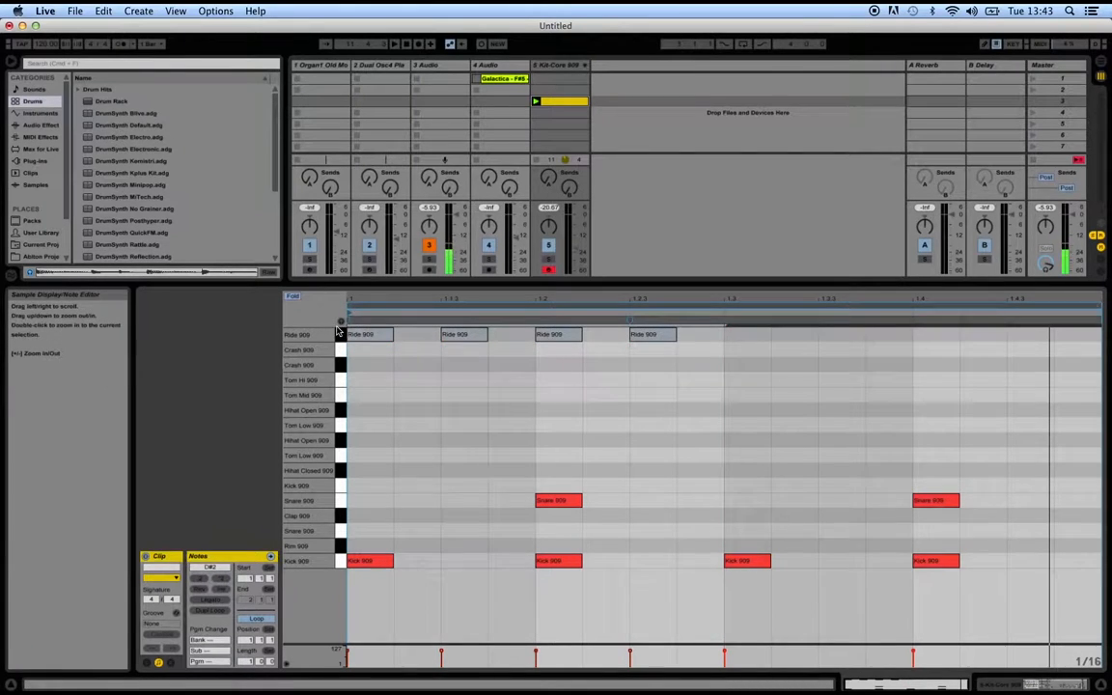
{"action": "left_click", "coordinate": [726, 340]}
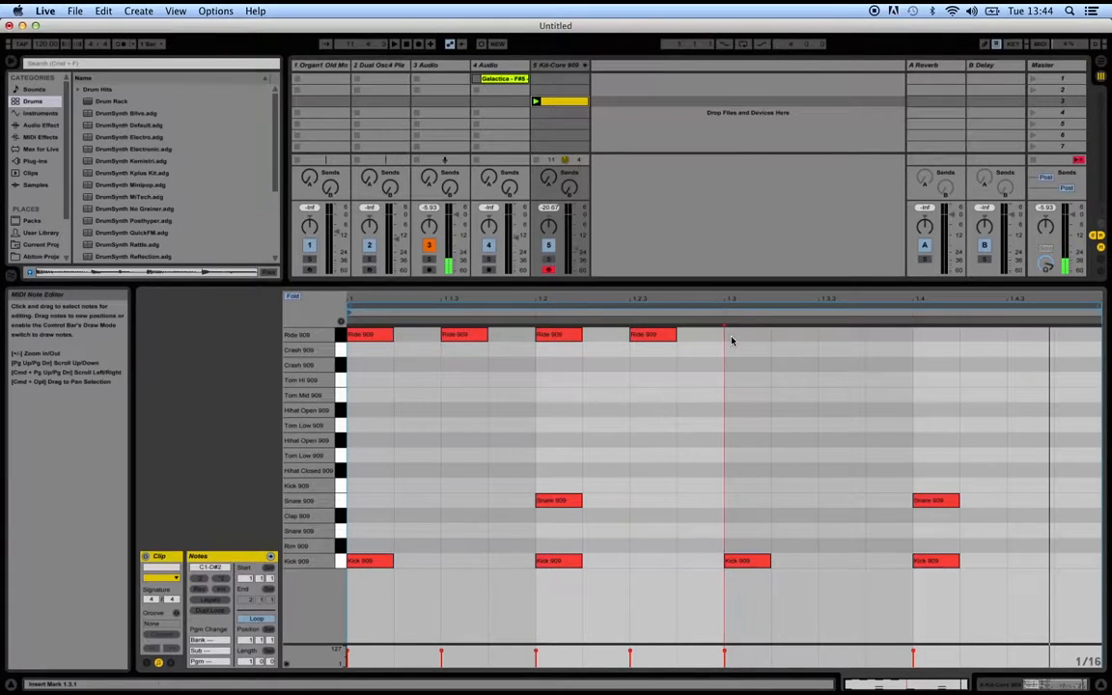
{"action": "key", "text": "super+d"}
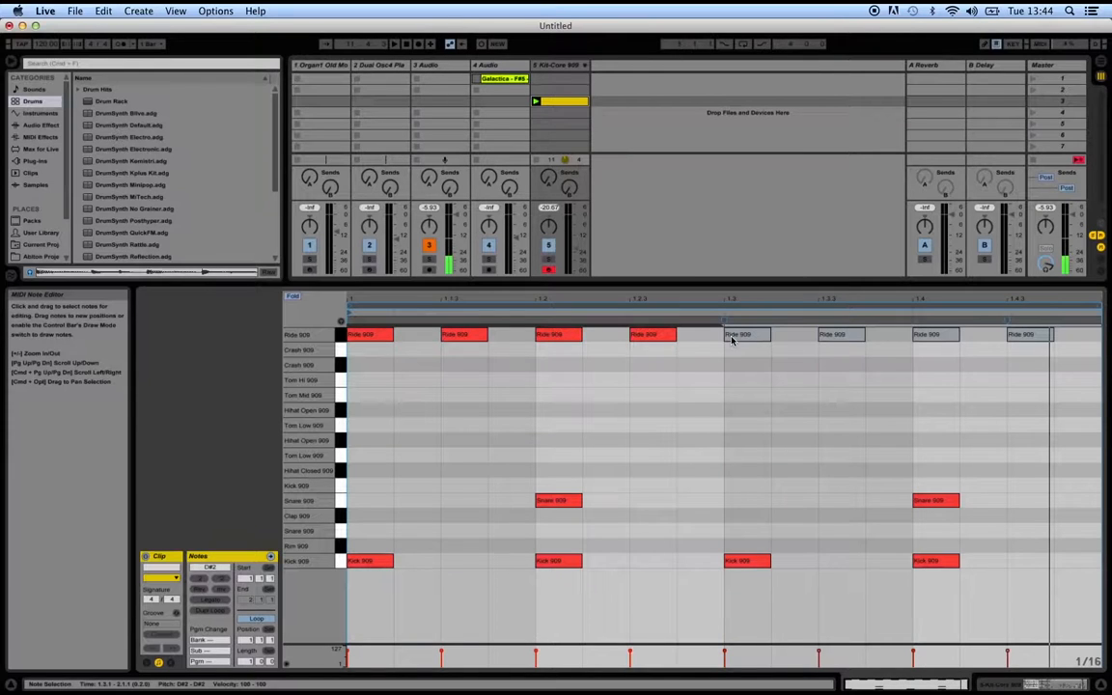
{"action": "left_click", "coordinate": [677, 379]}
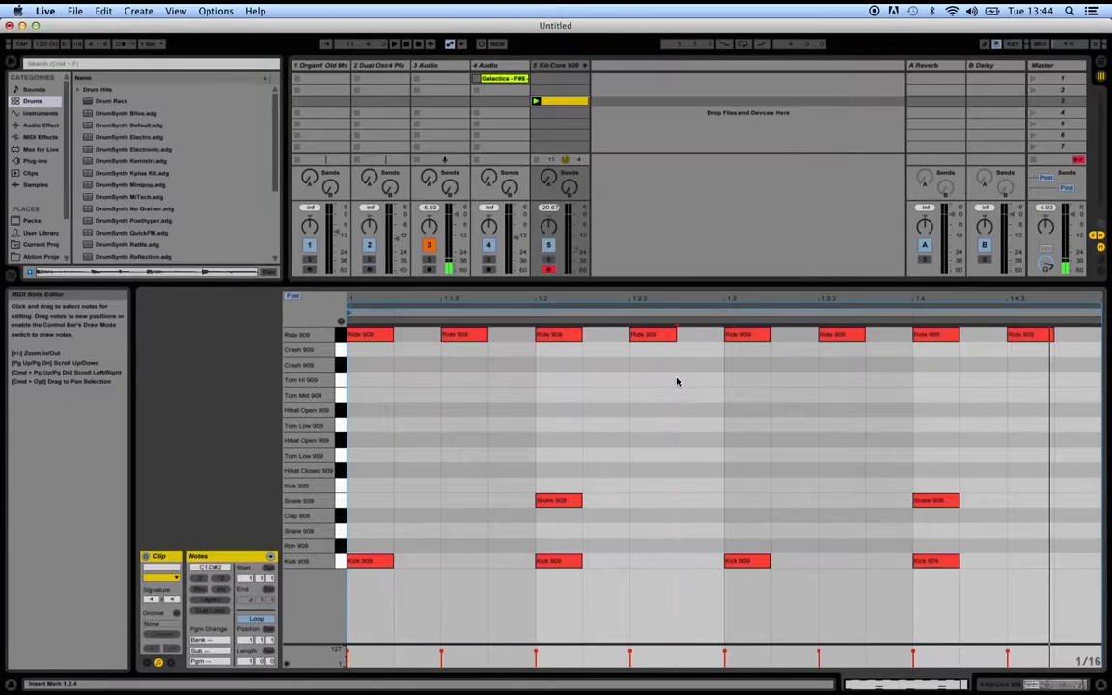
- Delete the duplicated ride notes from the second half of the bar
{"action": "left_click_drag", "start_coordinate": [1059, 342], "coordinate": [801, 408]}
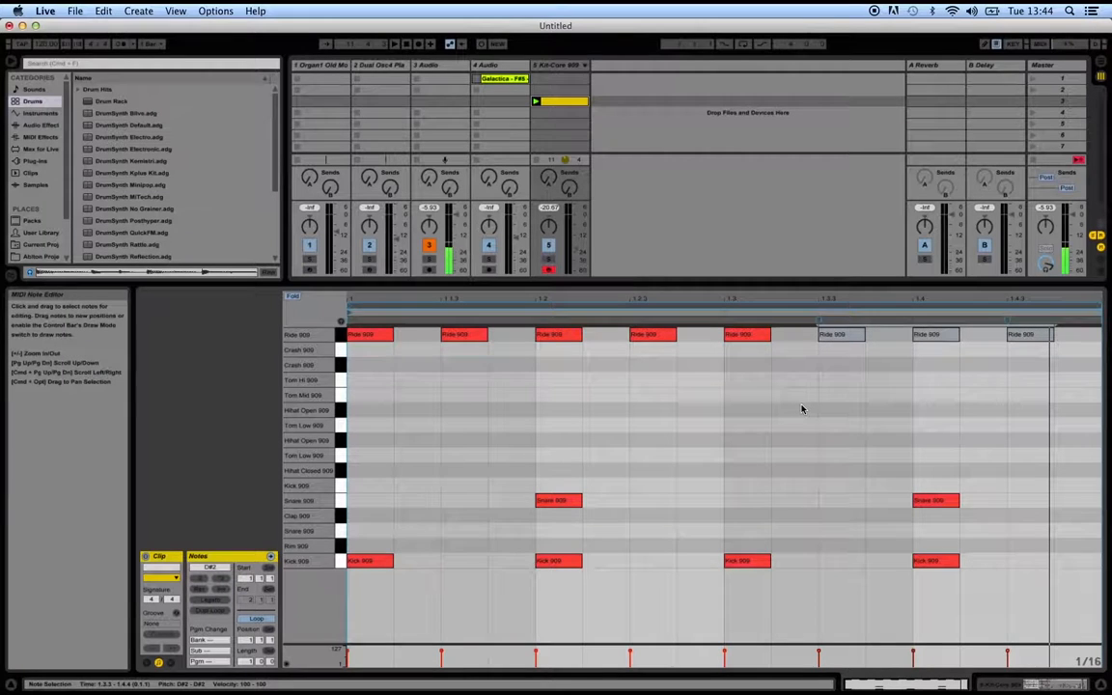
{"action": "key", "text": "Delete"}
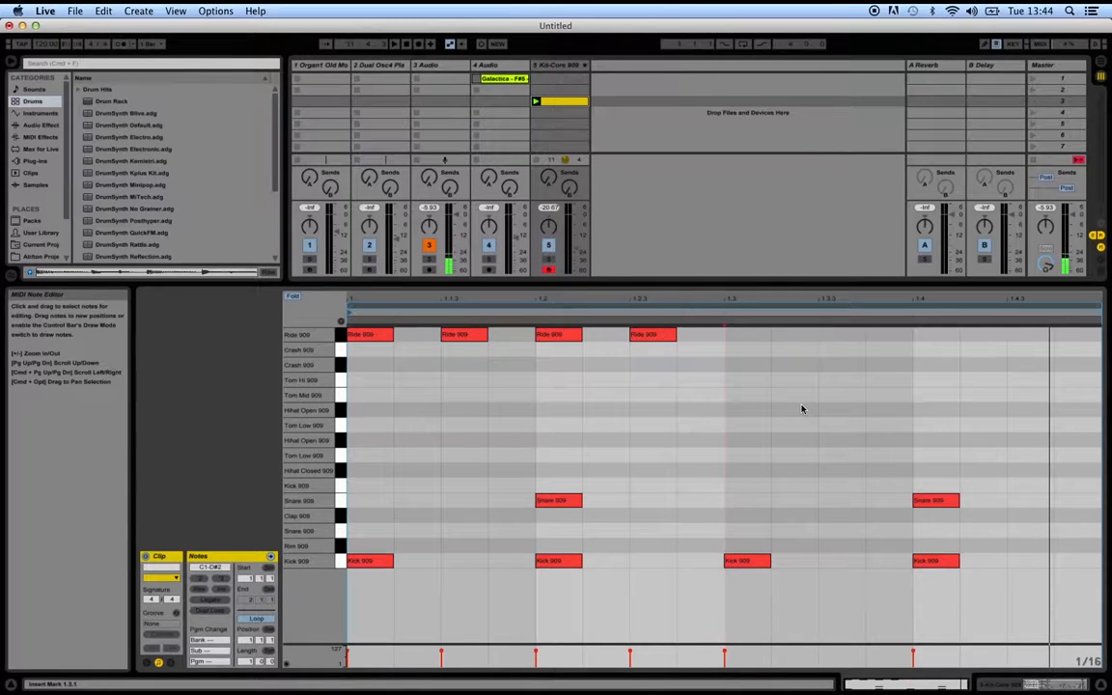
{"action": "left_click", "coordinate": [691, 344]}
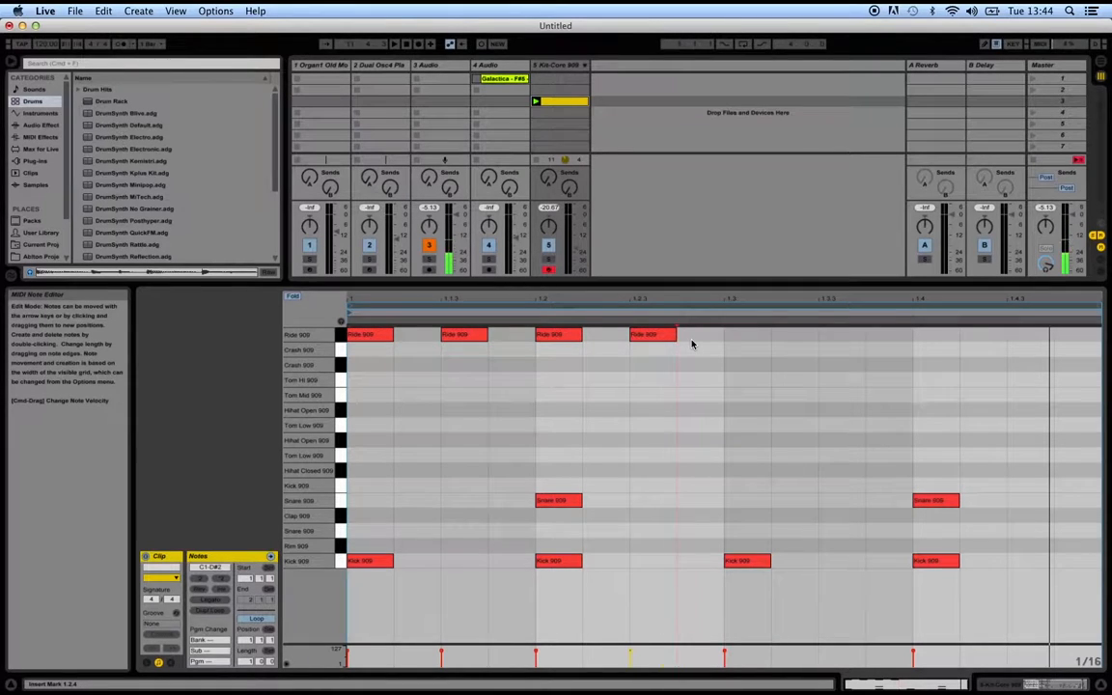
- Undo the ride edits until only the kick and snare notes are left in the clip
{"action": "key", "text": "super+z"}
{"action": "key", "text": "super+z"}
{"action": "key", "text": "super+z"}
{"action": "key", "text": "super+z"}
{"action": "key", "text": "super+z"}
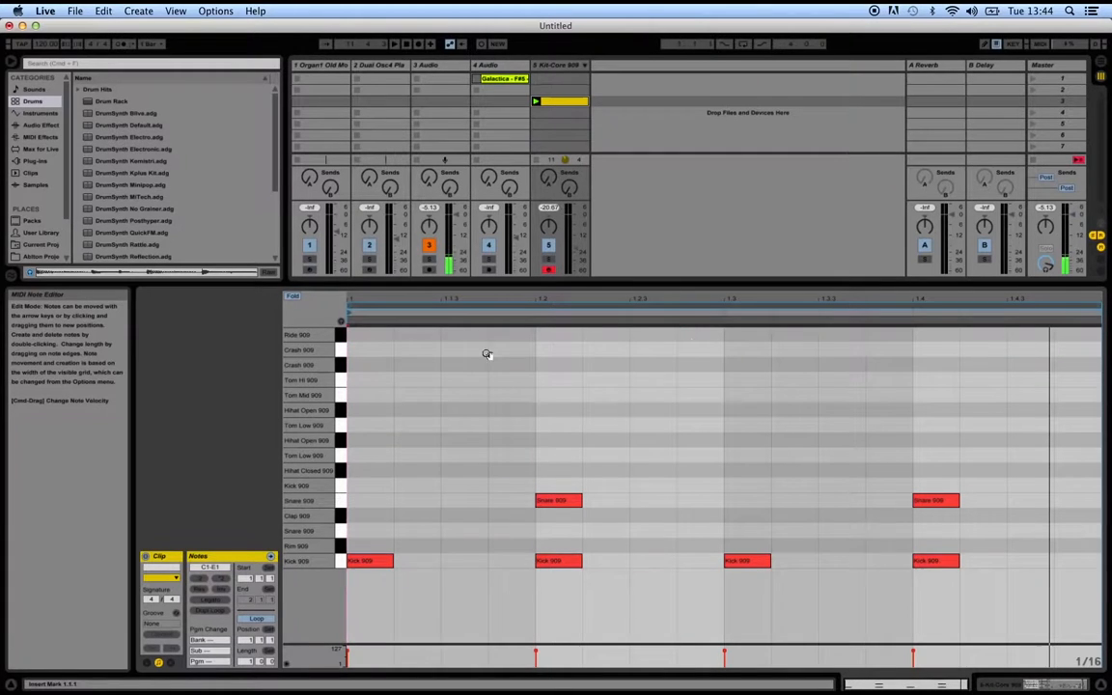
- Draw Ride 909 notes at 1.1 and 1.1.3, and duplicate the pair three times to fill the bar
{"action": "double_click", "coordinate": [359, 334]}
{"action": "double_click", "coordinate": [464, 335]}
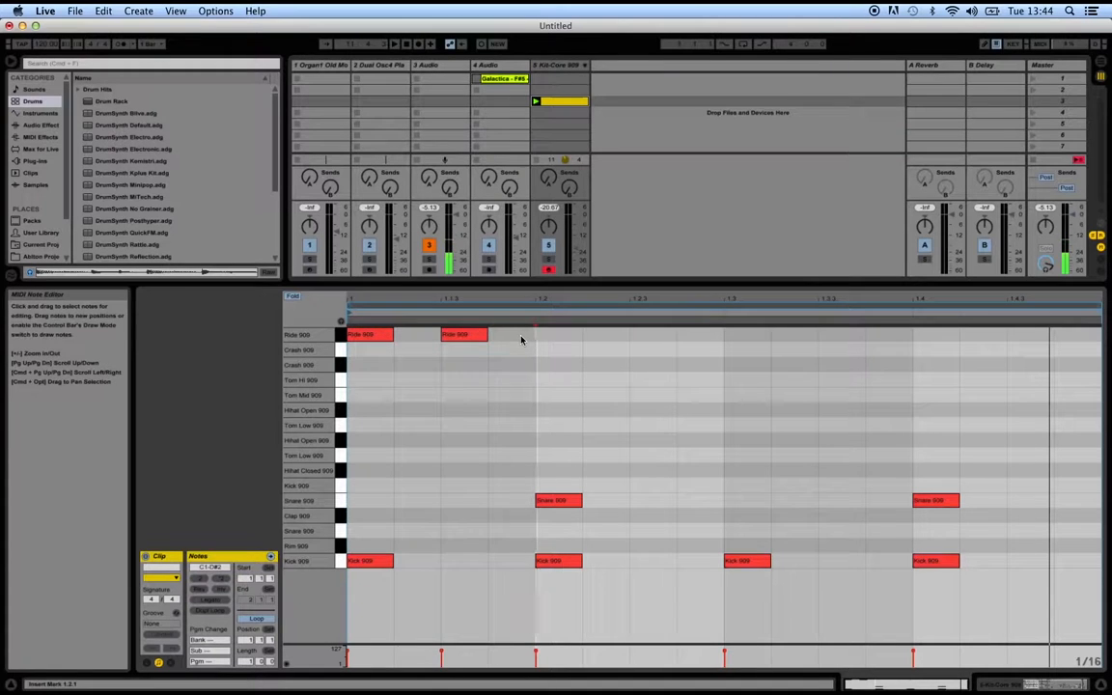
{"action": "left_click", "coordinate": [315, 334]}
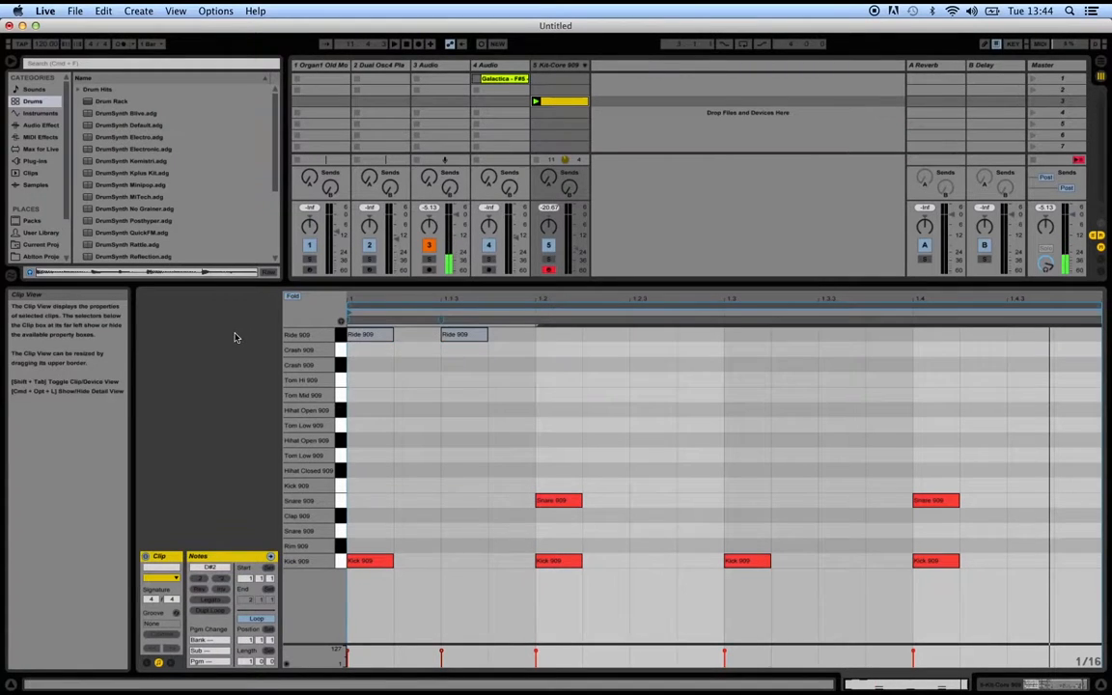
{"action": "key", "text": "super+d"}
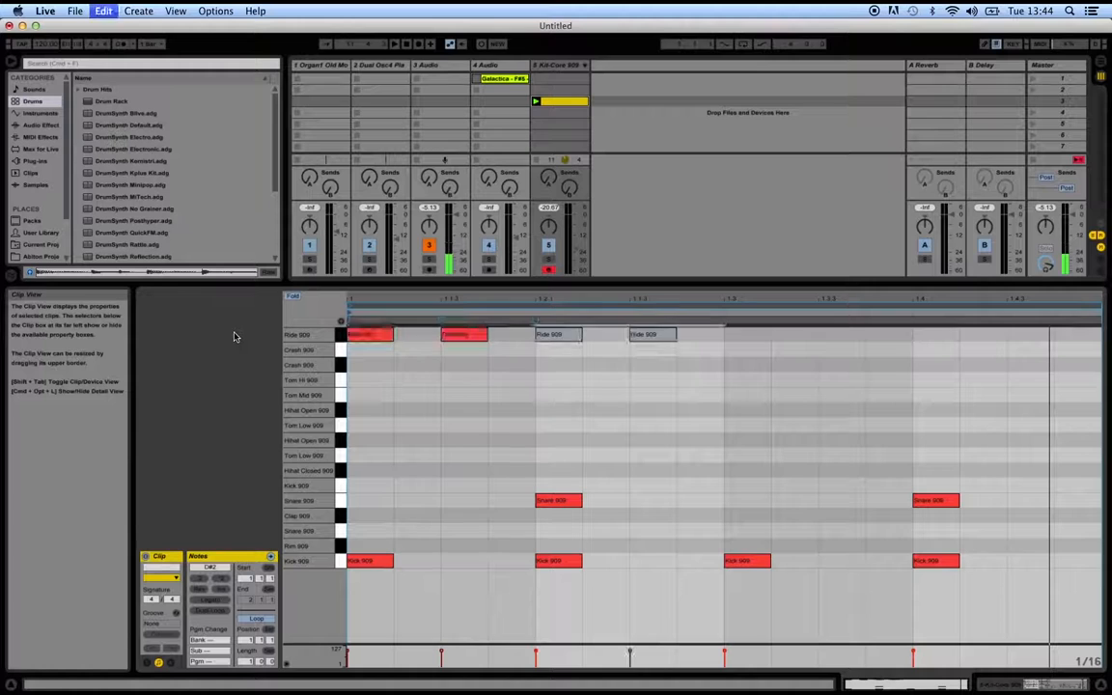
{"action": "key", "text": "super+d"}
{"action": "key", "text": "super+d"}
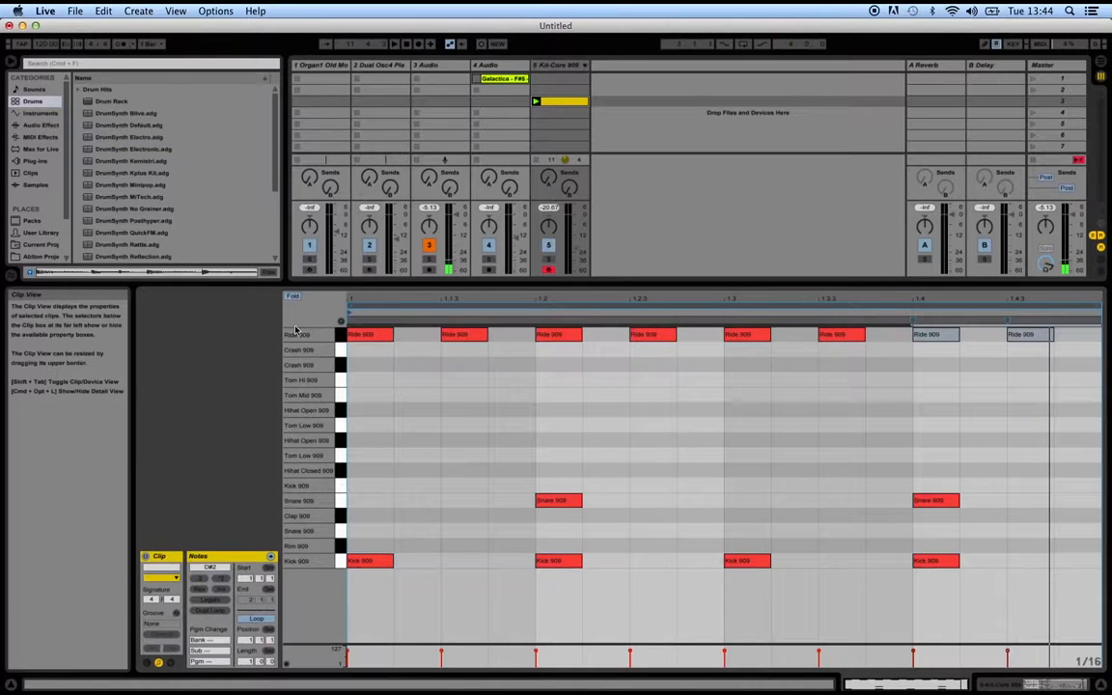
- Play the finished one-bar drum clip, stop playback and deselect the ride notes
{"action": "left_click", "coordinate": [535, 101]}
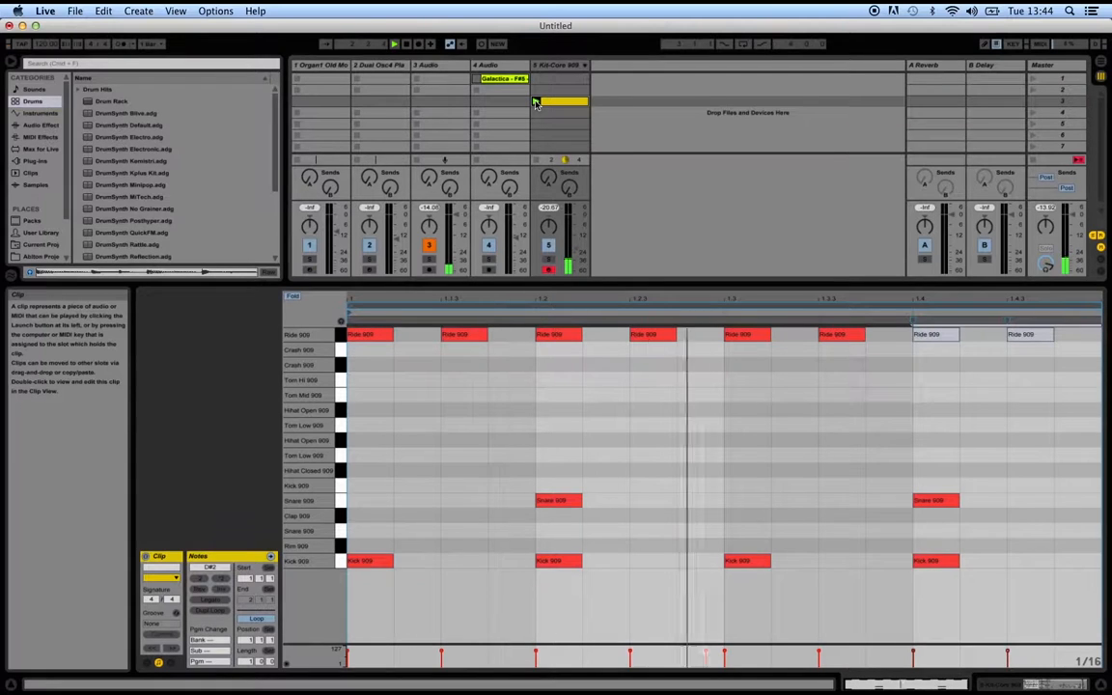
{"action": "key", "text": "space"}
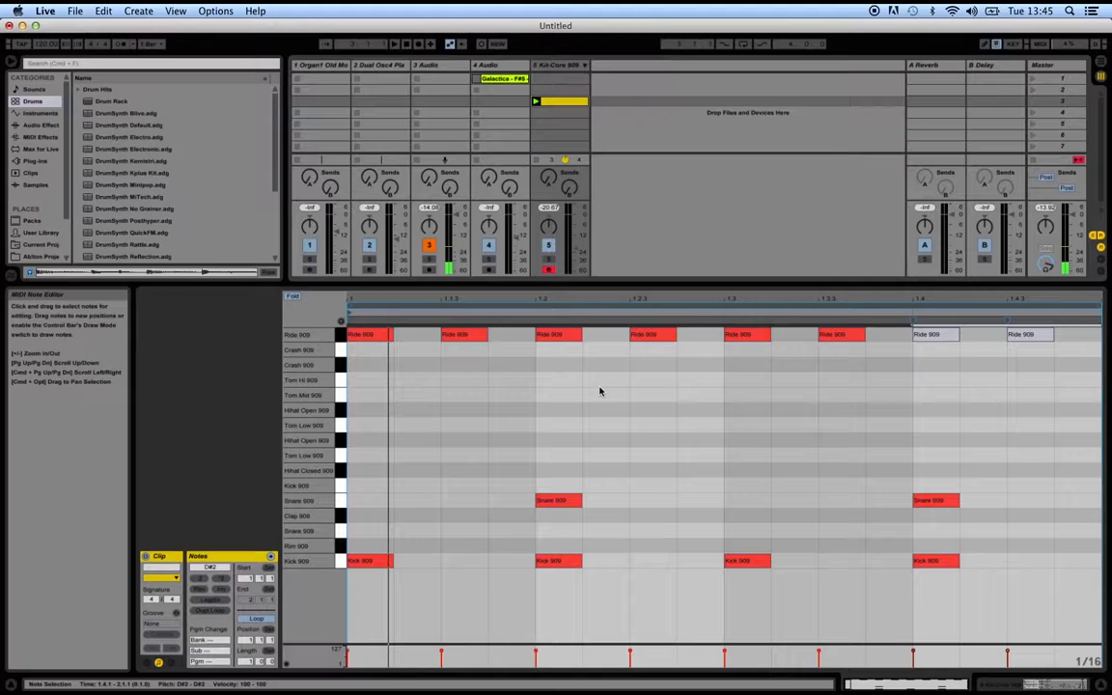
{"action": "left_click", "coordinate": [531, 414]}
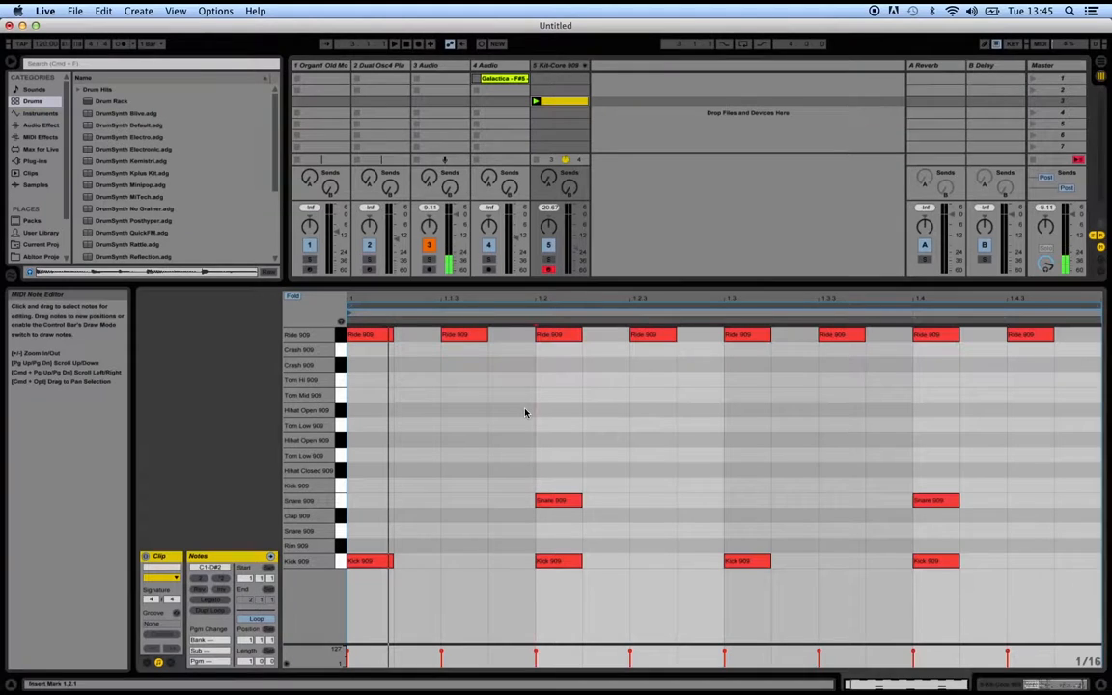
- Select all the Ride 909 notes and enlarge the velocity editor beneath the drum clip's note grid
{"action": "left_click", "coordinate": [390, 388]}
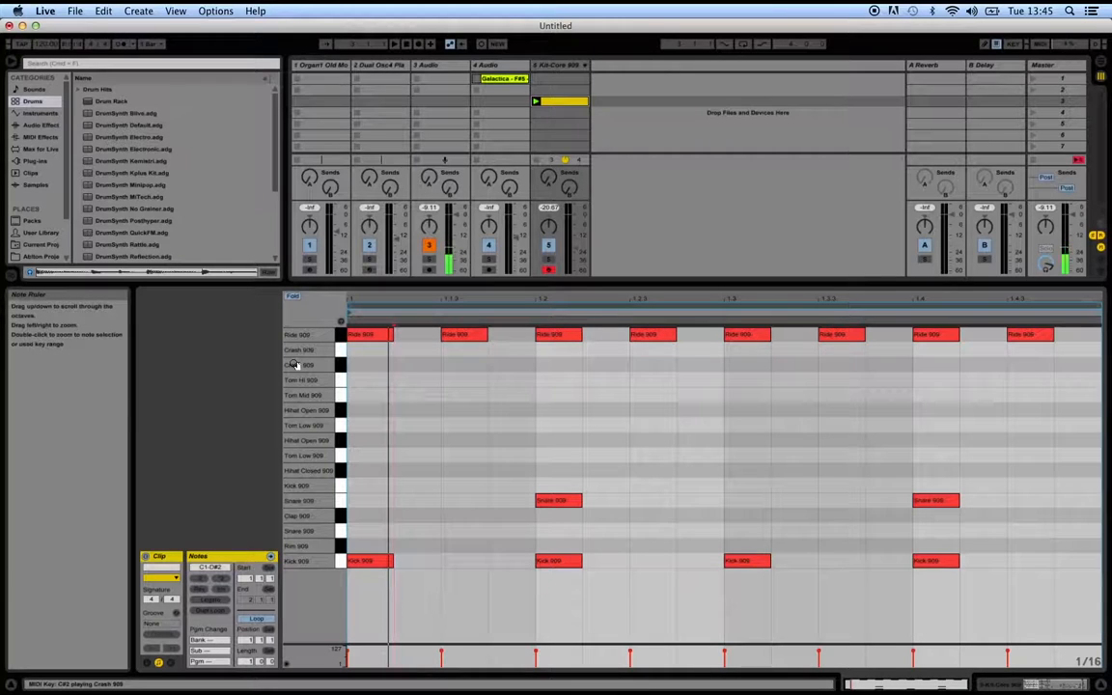
{"action": "left_click_drag", "start_coordinate": [360, 357], "coordinate": [1078, 317]}
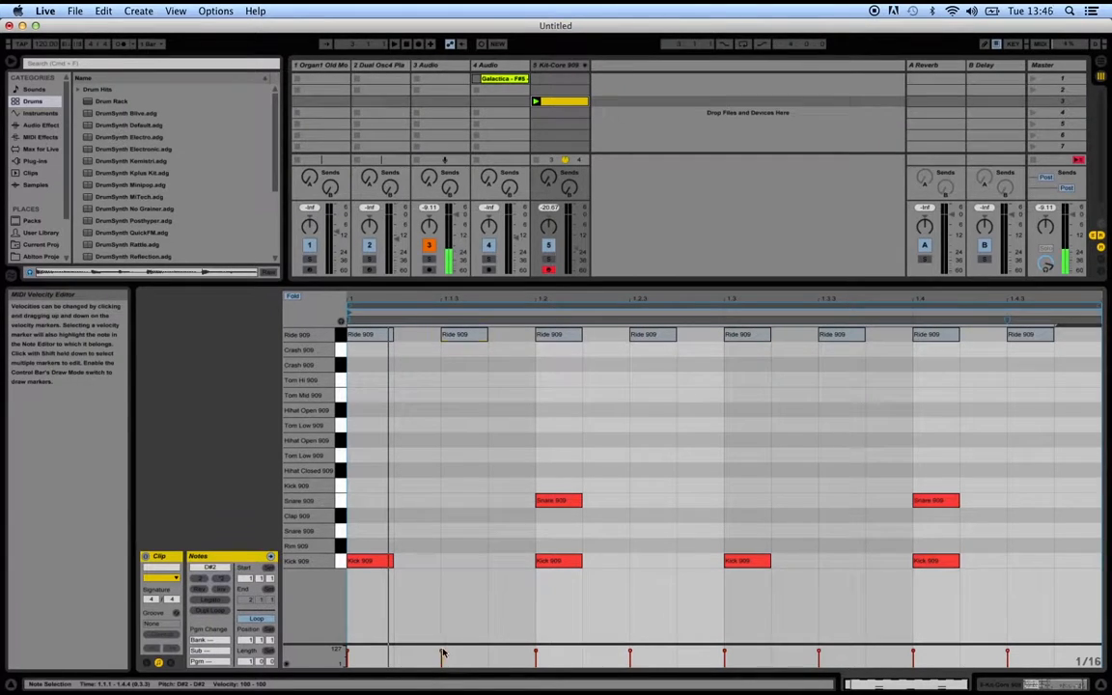
{"action": "left_click", "coordinate": [537, 655]}
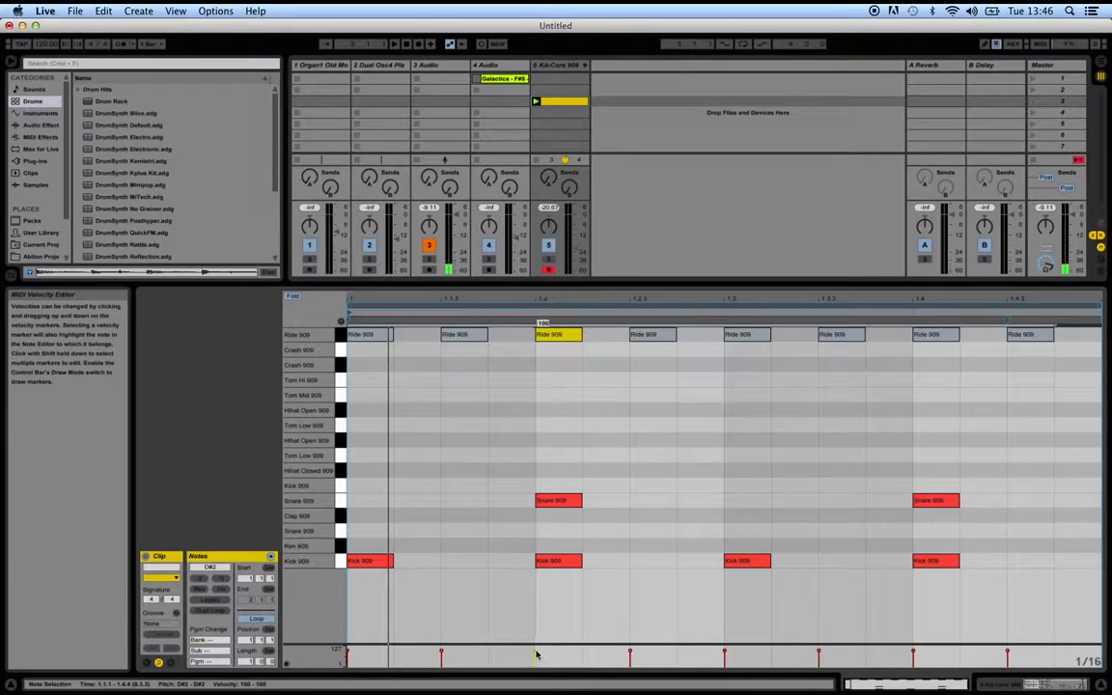
{"action": "left_click", "coordinate": [510, 656]}
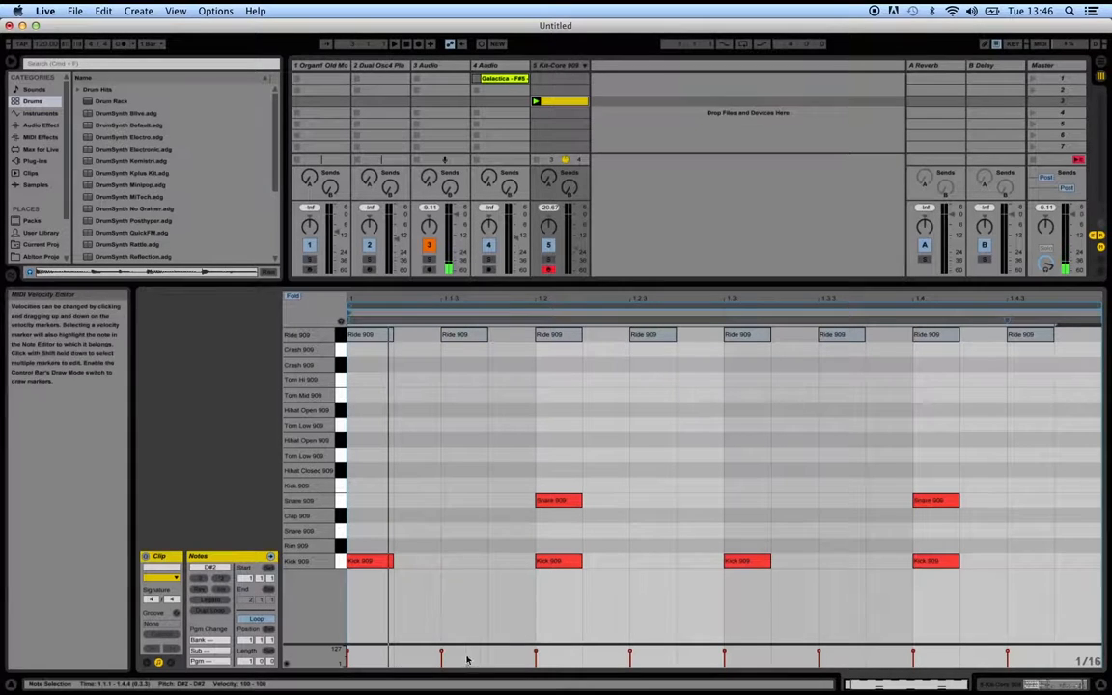
{"action": "left_click_drag", "start_coordinate": [461, 644], "coordinate": [486, 408]}
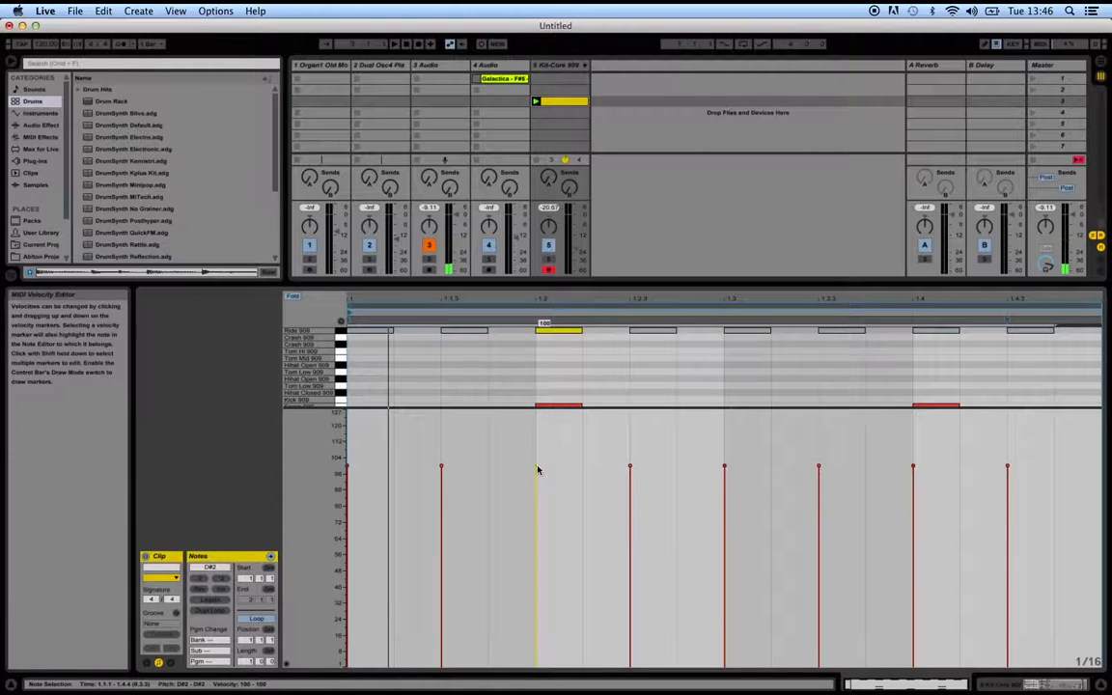
- Set the velocity of the first Ride 909 note to 87, trying lower values on the way, and deselect it
{"action": "left_click", "coordinate": [423, 351]}
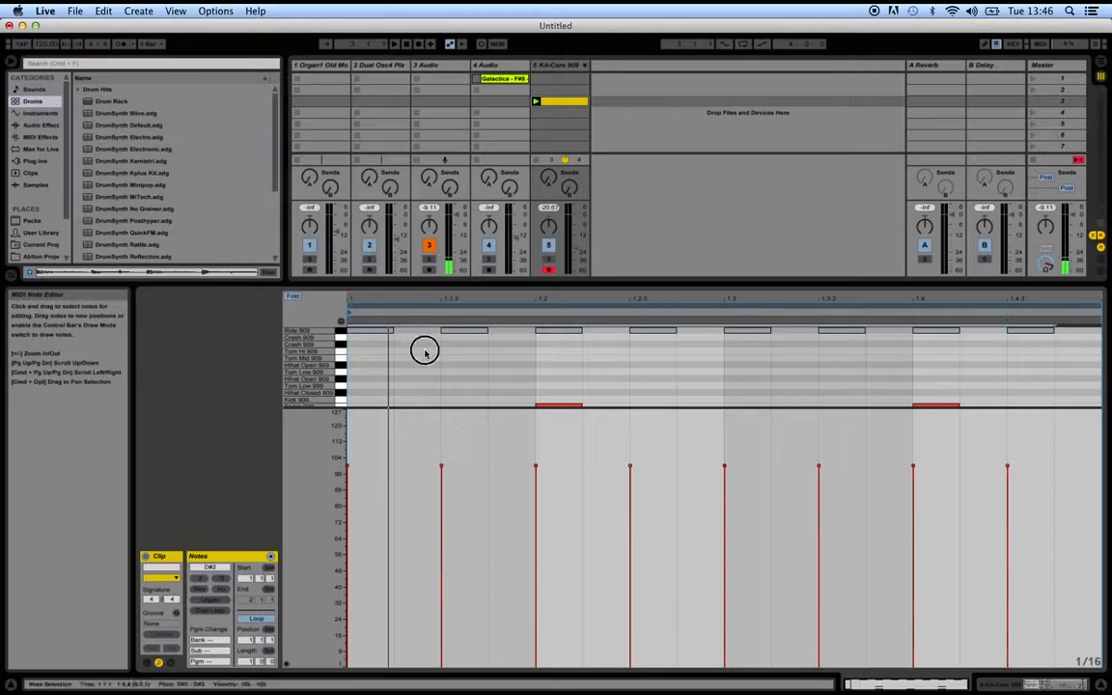
{"action": "left_click", "coordinate": [370, 335]}
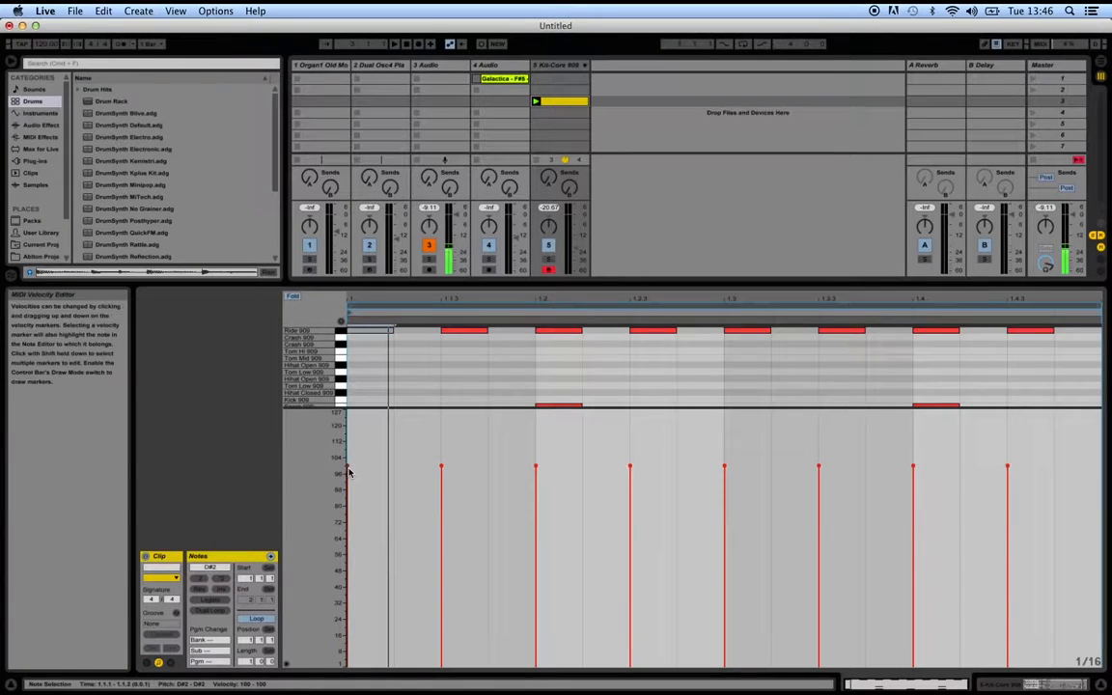
{"action": "left_click_drag", "start_coordinate": [347, 467], "coordinate": [347, 596]}
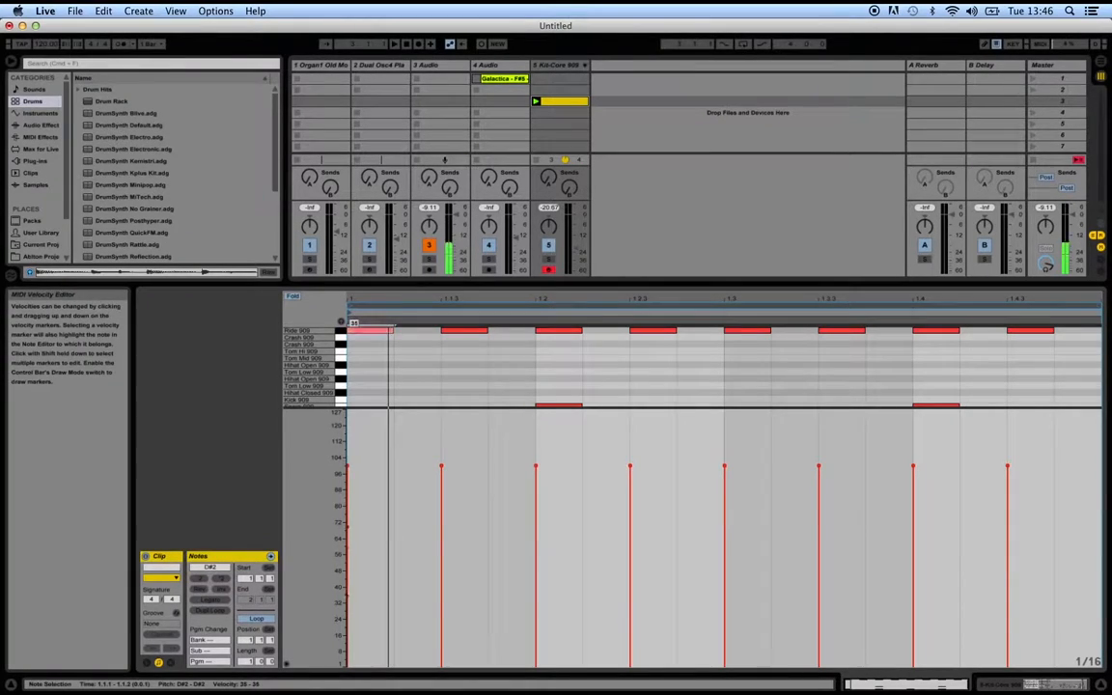
{"action": "left_click_drag", "start_coordinate": [347, 537], "coordinate": [348, 501]}
{"action": "left_click_drag", "start_coordinate": [348, 548], "coordinate": [347, 664]}
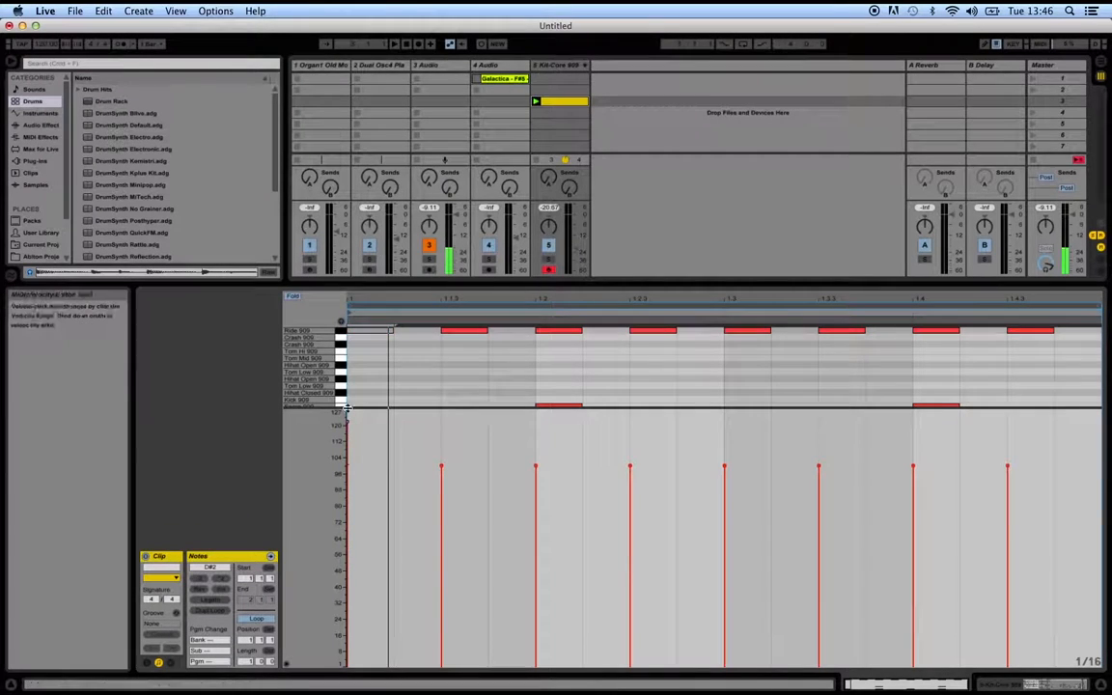
{"action": "mouse_move", "coordinate": [339, 443]}
{"action": "left_mouse_down"}
{"action": "mouse_move", "coordinate": [346, 426]}
{"action": "mouse_move", "coordinate": [347, 521]}
{"action": "left_mouse_up"}
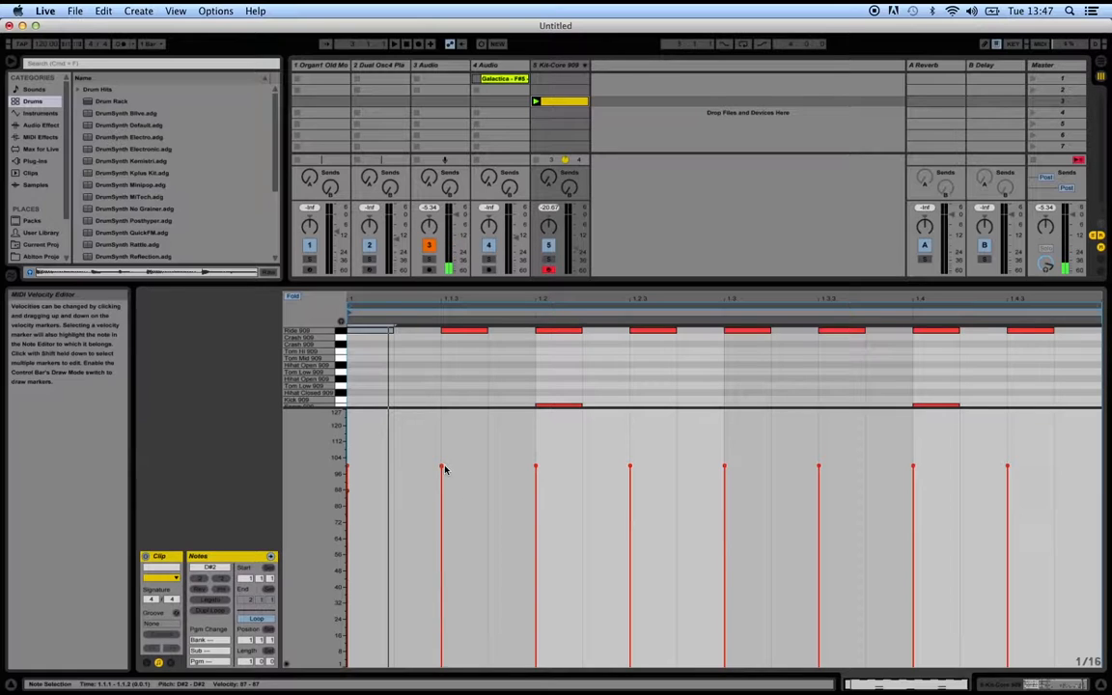
{"action": "left_click", "coordinate": [436, 367]}
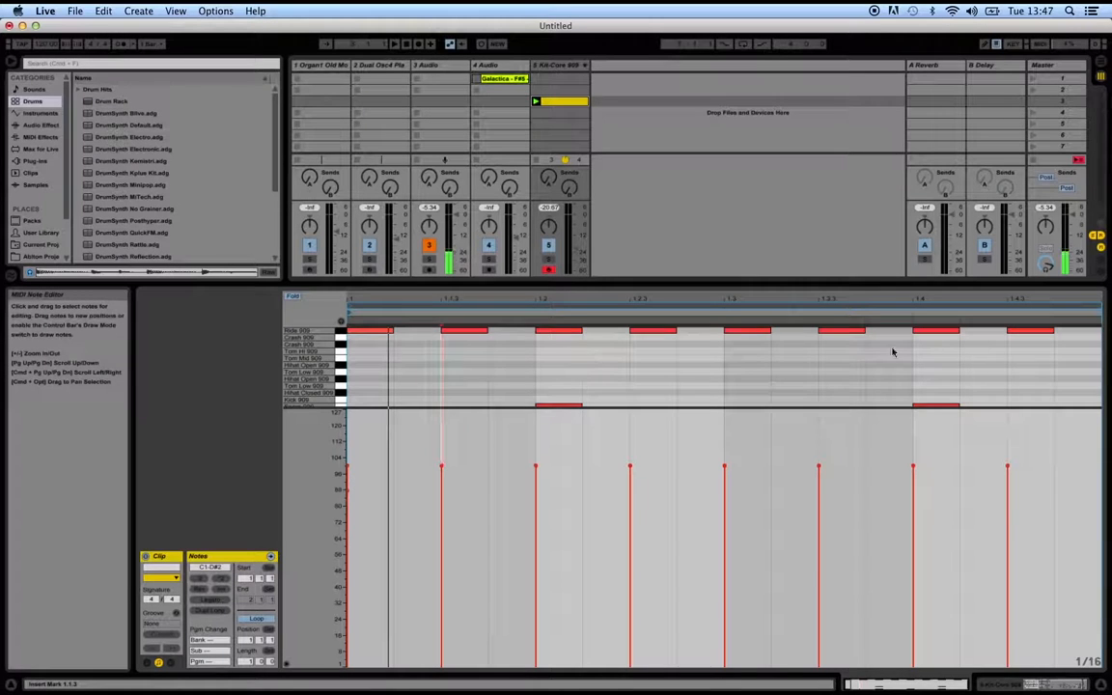
- Set the velocity of all the Ride 909 notes in the bar to 74 and deselect them
{"action": "left_click", "coordinate": [353, 345]}
{"action": "left_click_drag", "start_coordinate": [353, 345], "coordinate": [1014, 353]}
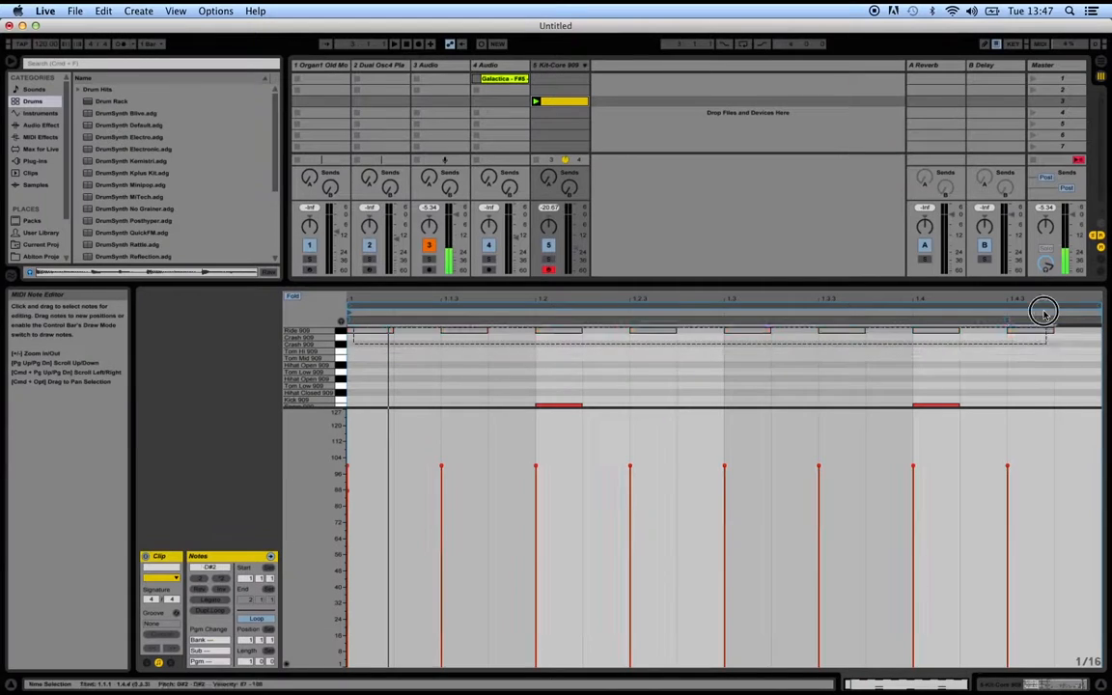
{"action": "left_click", "coordinate": [1006, 471]}
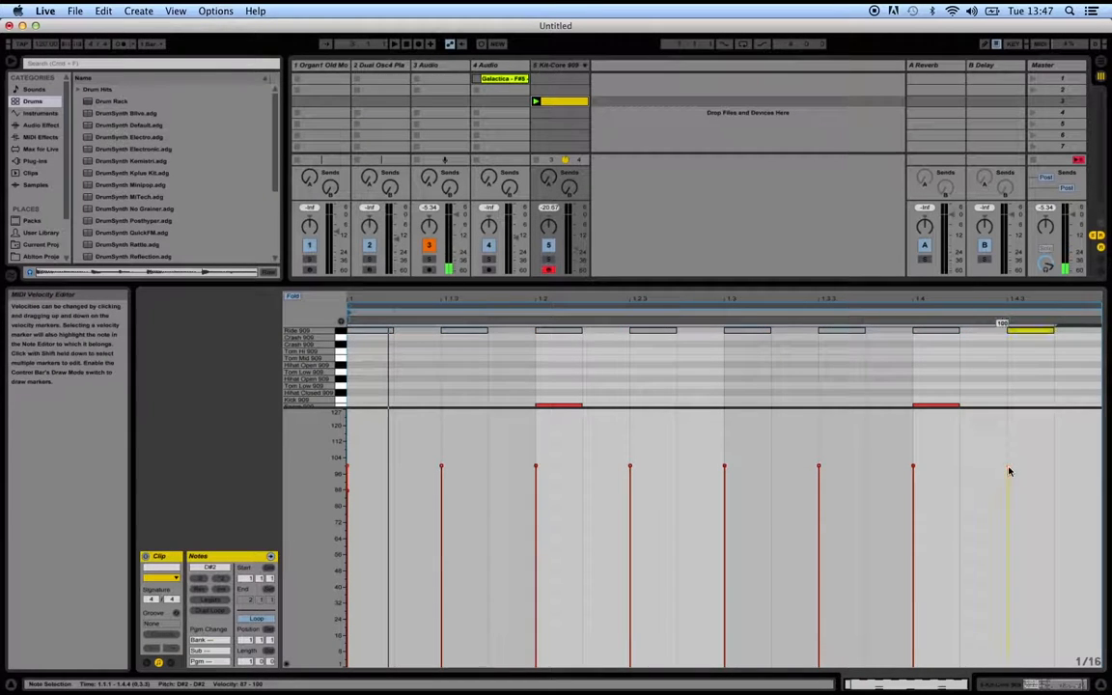
{"action": "left_click_drag", "start_coordinate": [1007, 469], "coordinate": [1007, 548]}
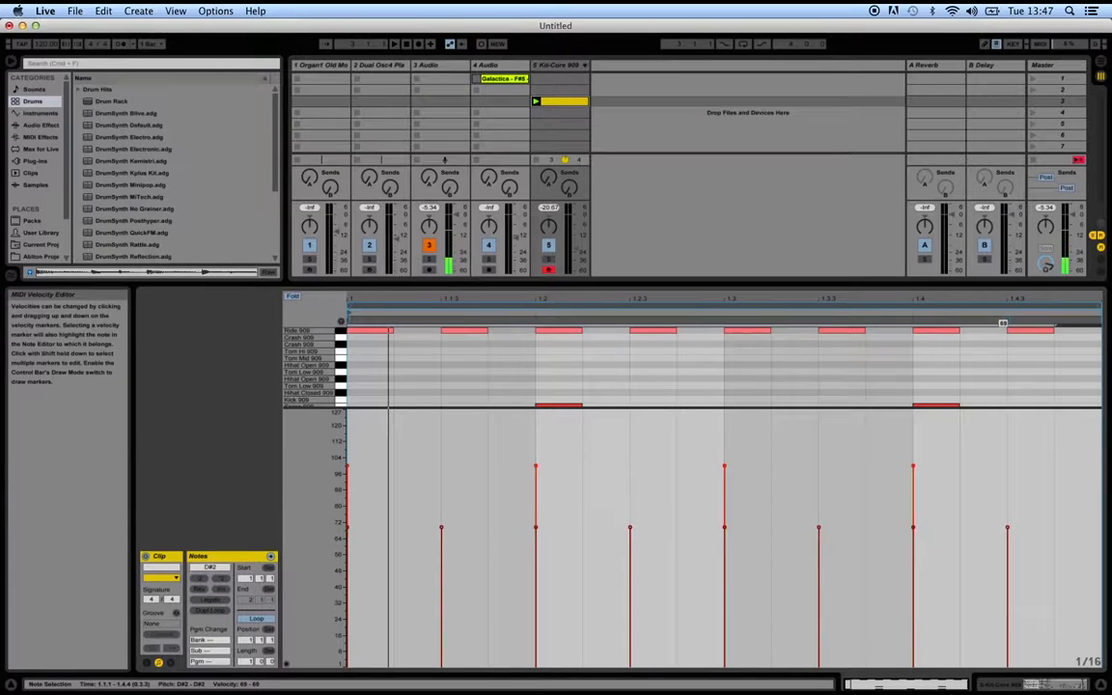
{"action": "left_click_drag", "start_coordinate": [651, 482], "coordinate": [651, 468]}
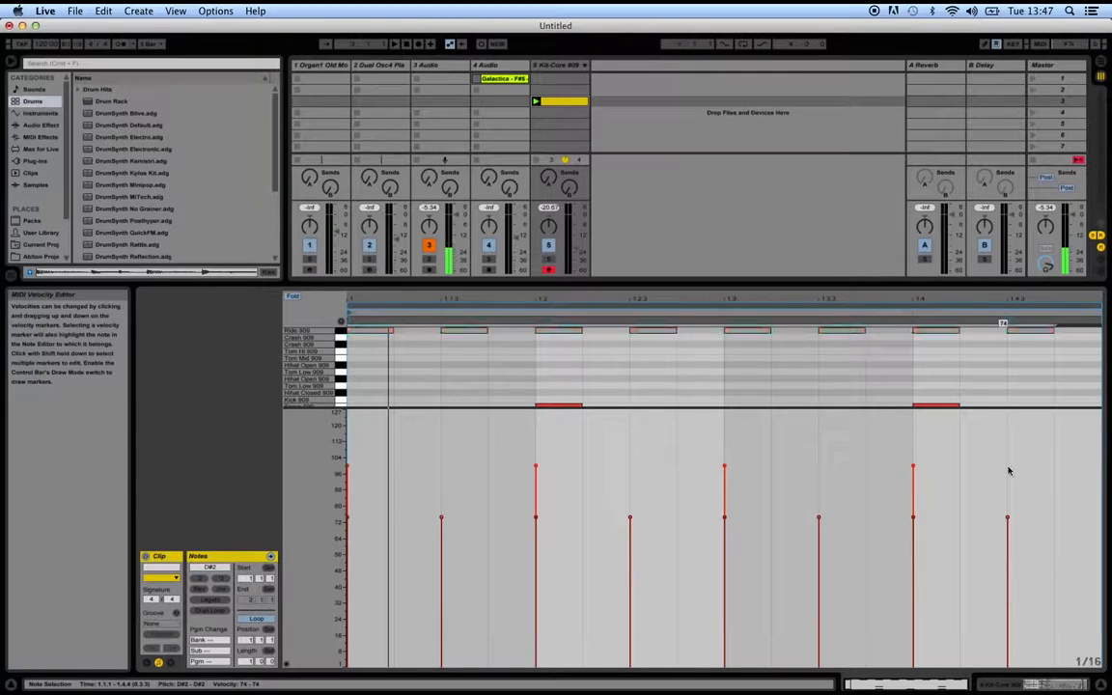
{"action": "left_click", "coordinate": [551, 373]}
- Lower the velocity of the Ride 909 notes at 1.2 and 1.3 to about 64
{"action": "left_click", "coordinate": [553, 334]}
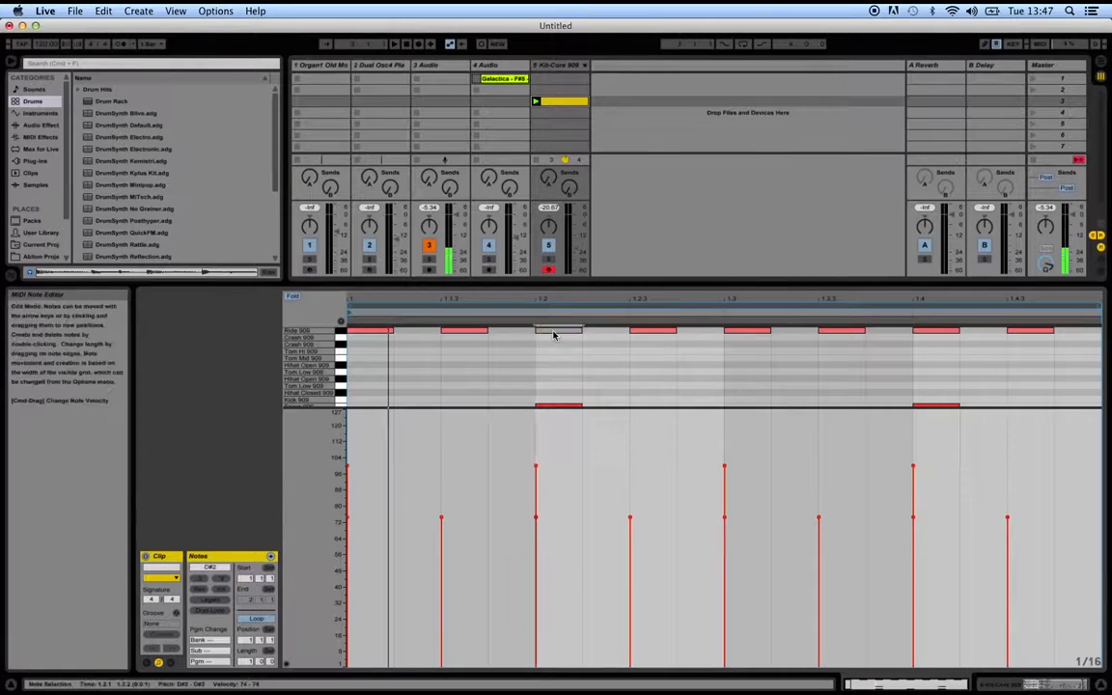
{"action": "left_click", "coordinate": [736, 331]}
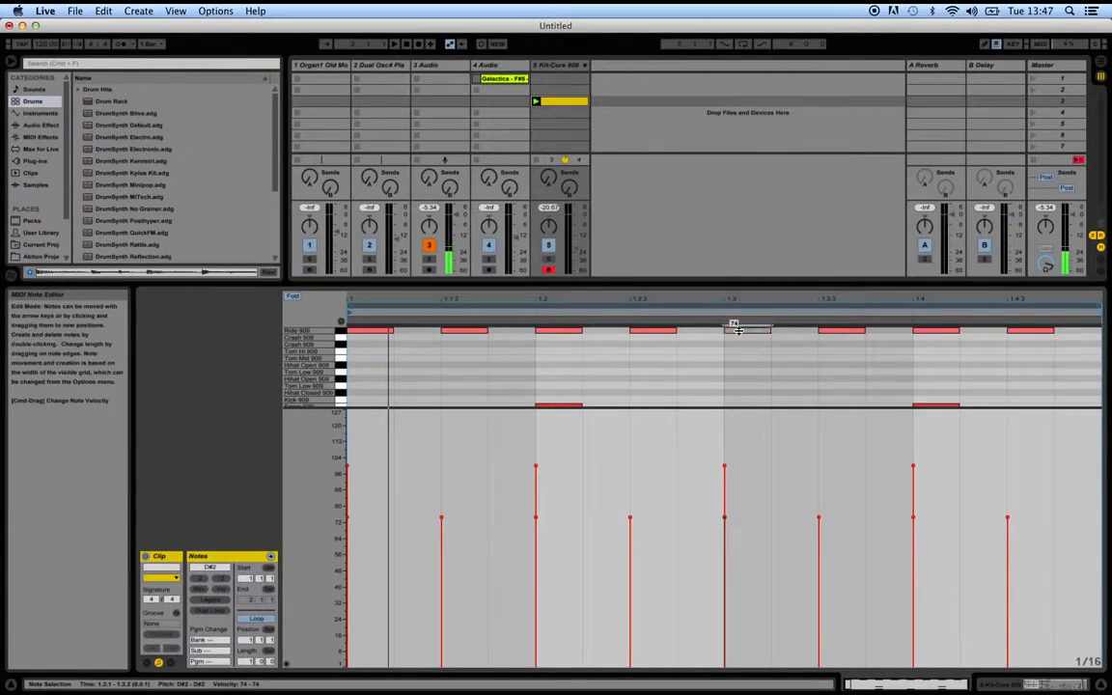
{"action": "left_click", "coordinate": [548, 331]}
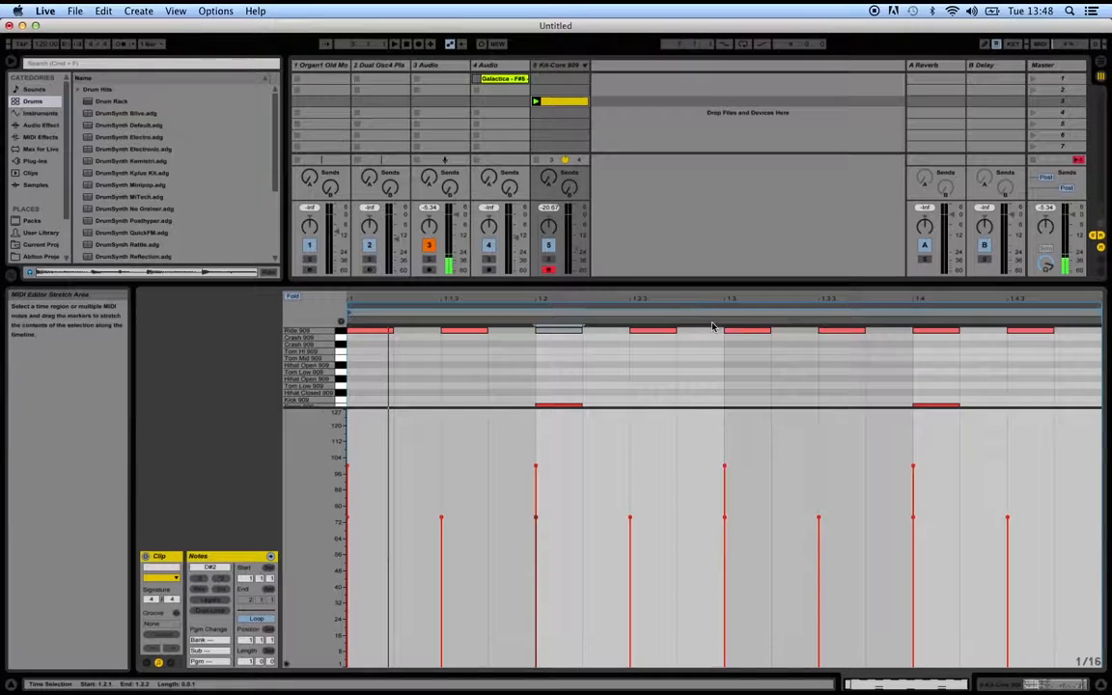
{"action": "left_click", "coordinate": [738, 333], "text": "shift"}
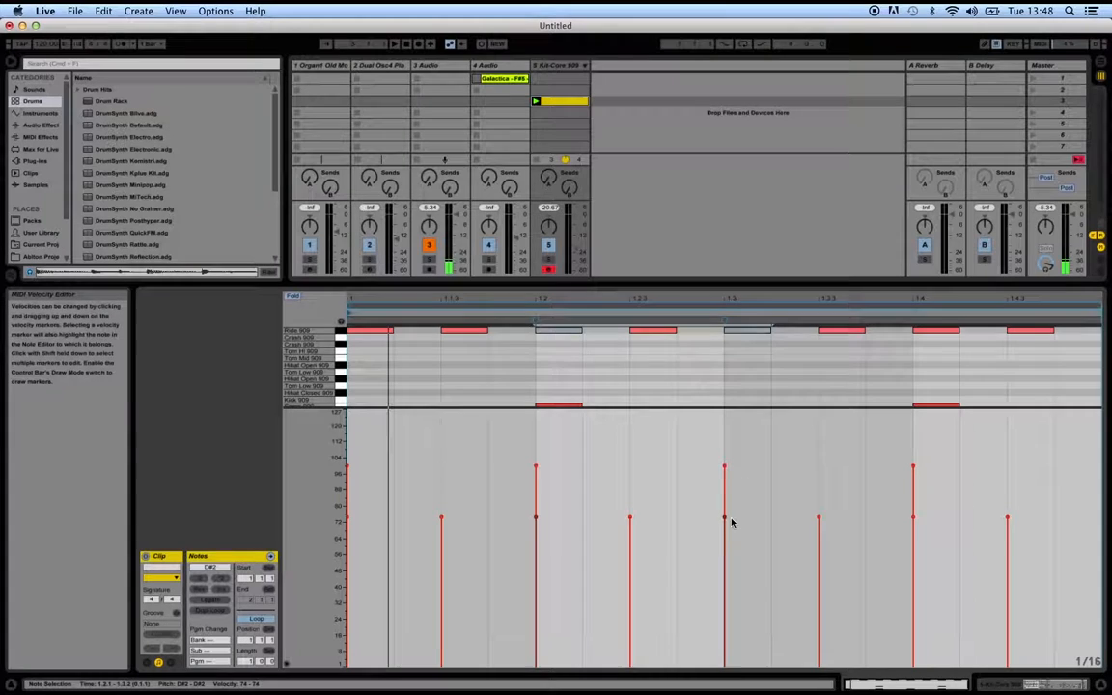
{"action": "left_click_drag", "start_coordinate": [725, 519], "coordinate": [725, 540]}
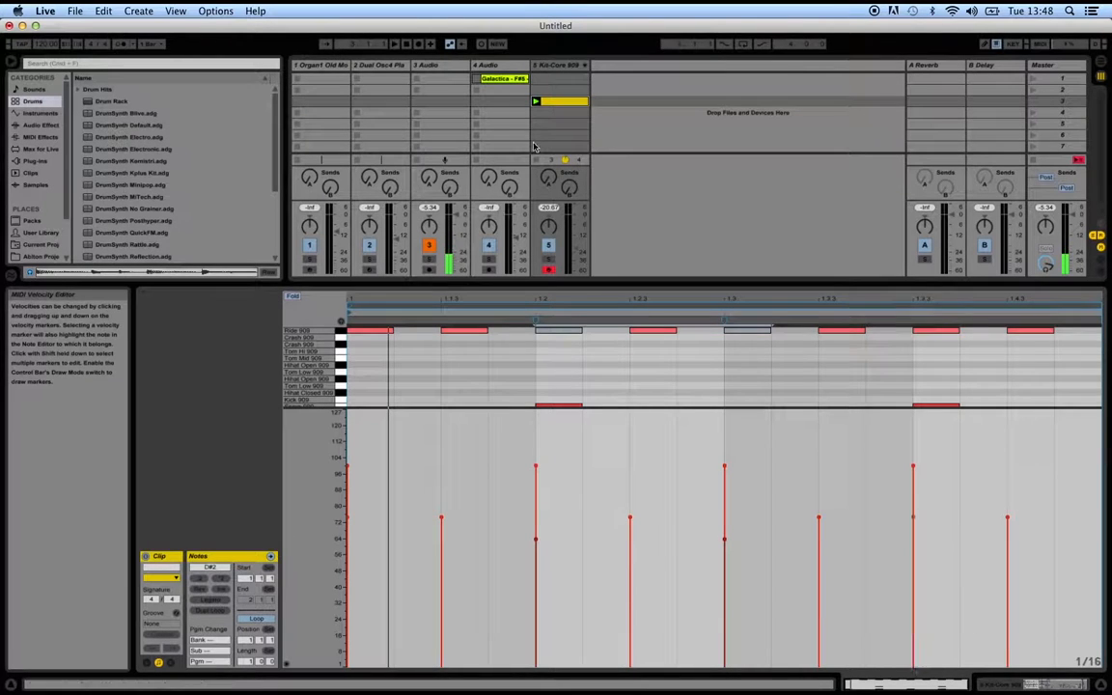
- Play the drum clip with its changed ride velocities and stop playback
{"action": "left_click", "coordinate": [536, 101]}
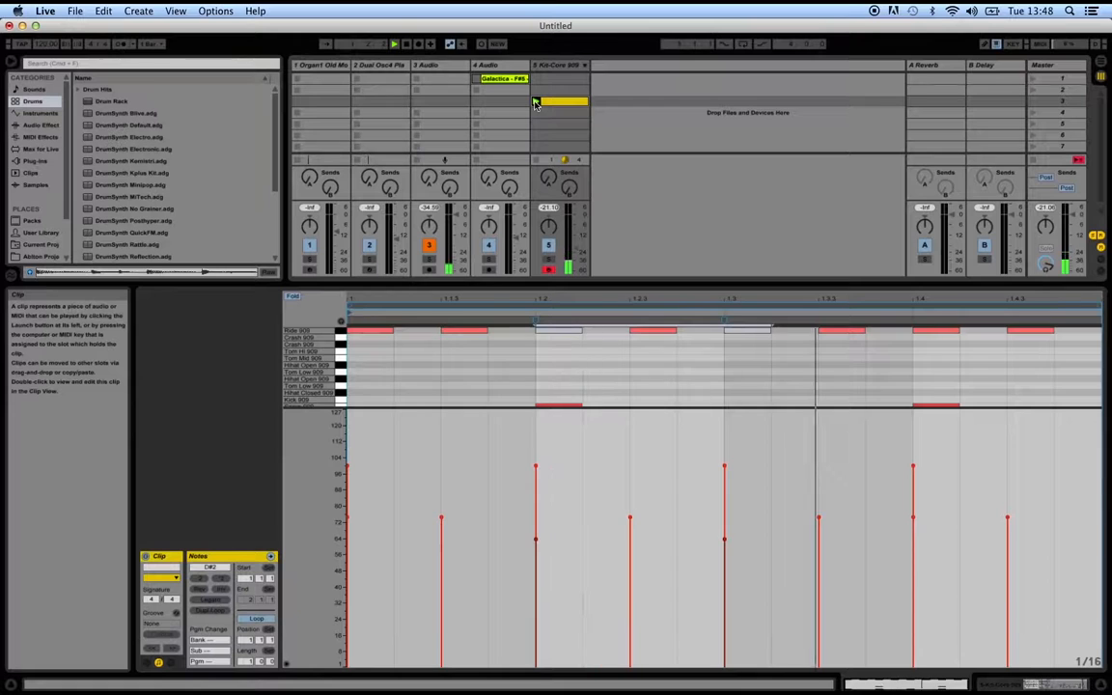
{"action": "key", "text": "space"}
{"action": "left_click_drag", "start_coordinate": [586, 113], "coordinate": [585, 124]}
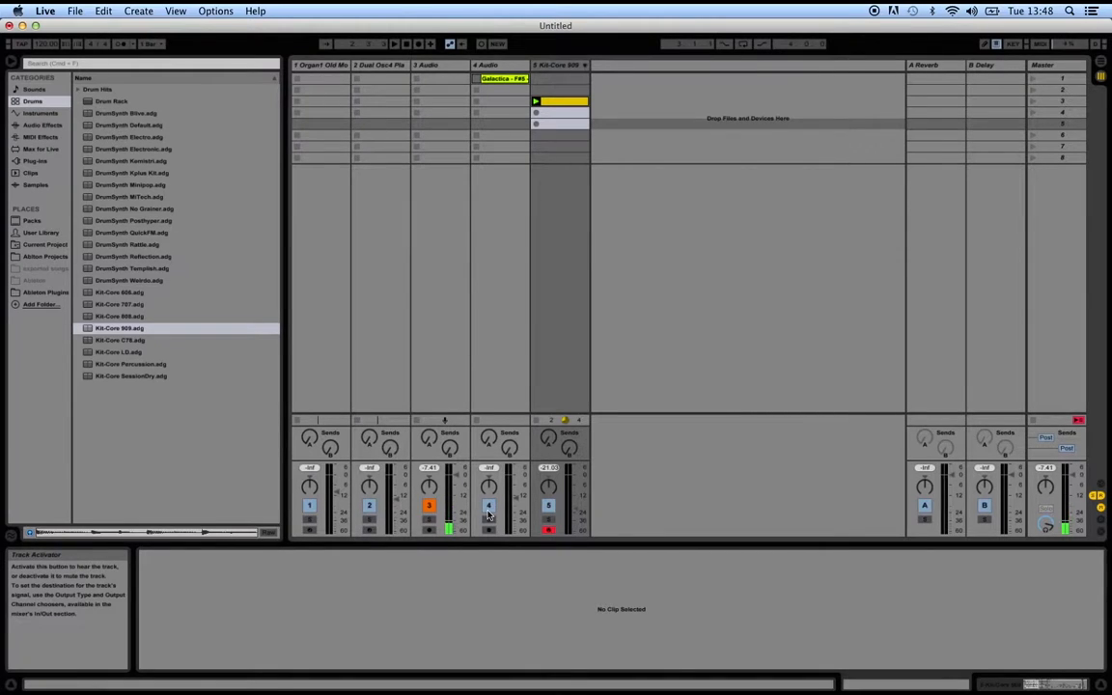
- Mute the Kit-Core 909 track, launch its drum clip, and switch the track on and off again during playback
{"action": "left_click", "coordinate": [550, 507]}
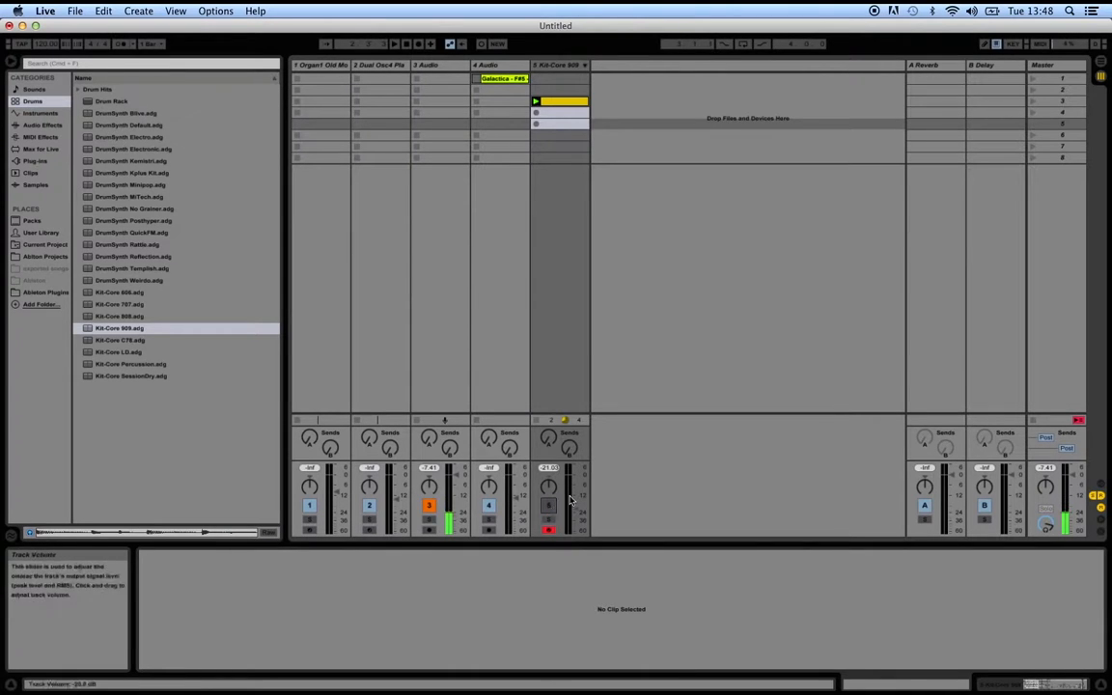
{"action": "left_click", "coordinate": [536, 101]}
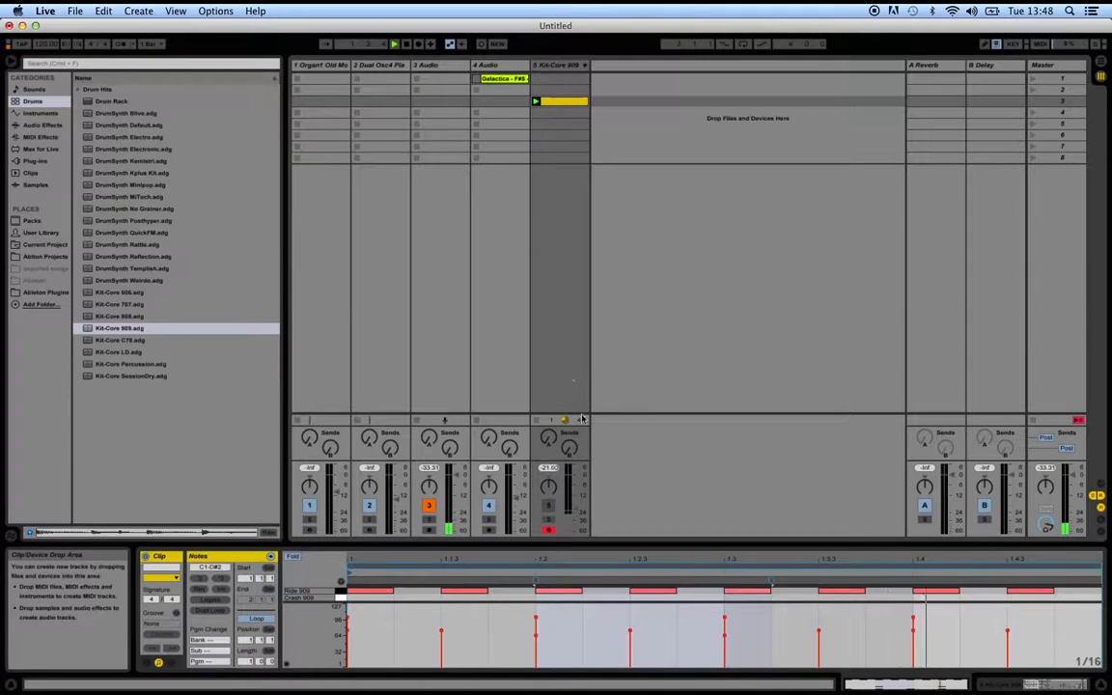
{"action": "left_click", "coordinate": [548, 507]}
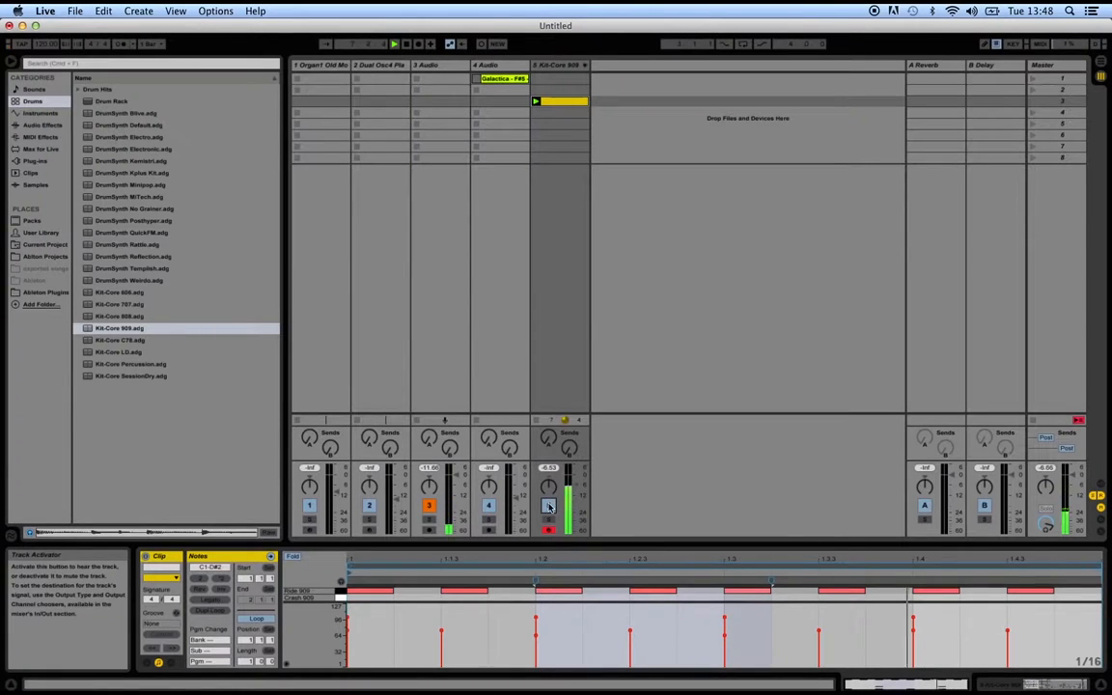
{"action": "left_click", "coordinate": [548, 505]}
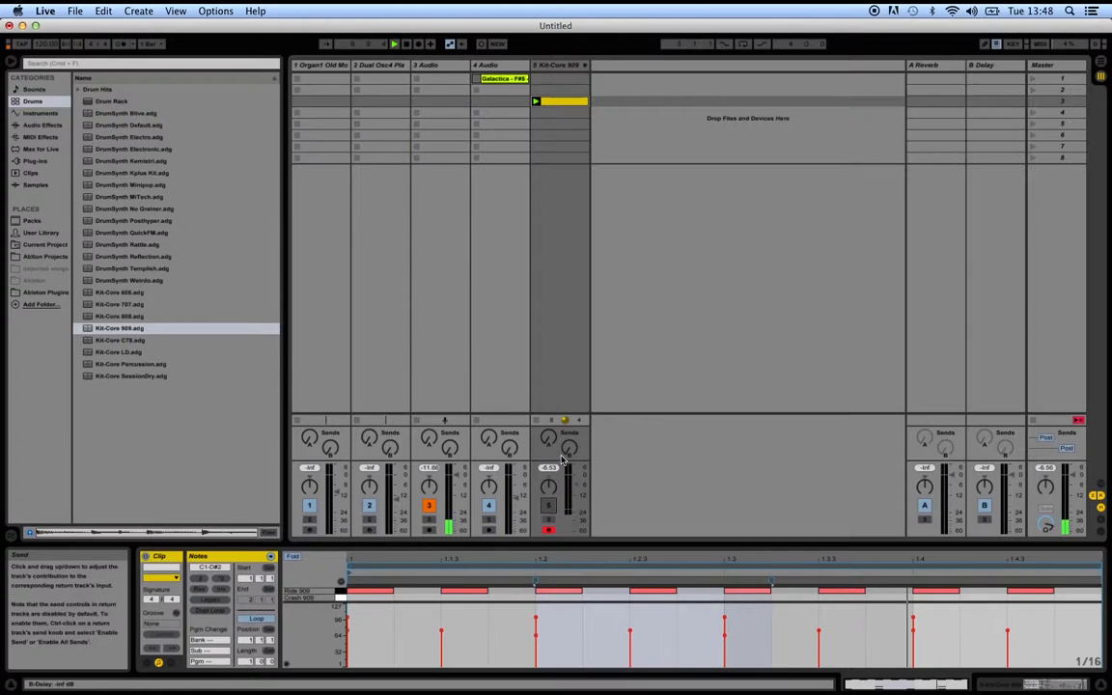
- Enlarge the mixer to show the track volume values, and stop playback and the Kit-Core 909 track's clip
{"action": "left_click_drag", "start_coordinate": [570, 465], "coordinate": [591, 275]}
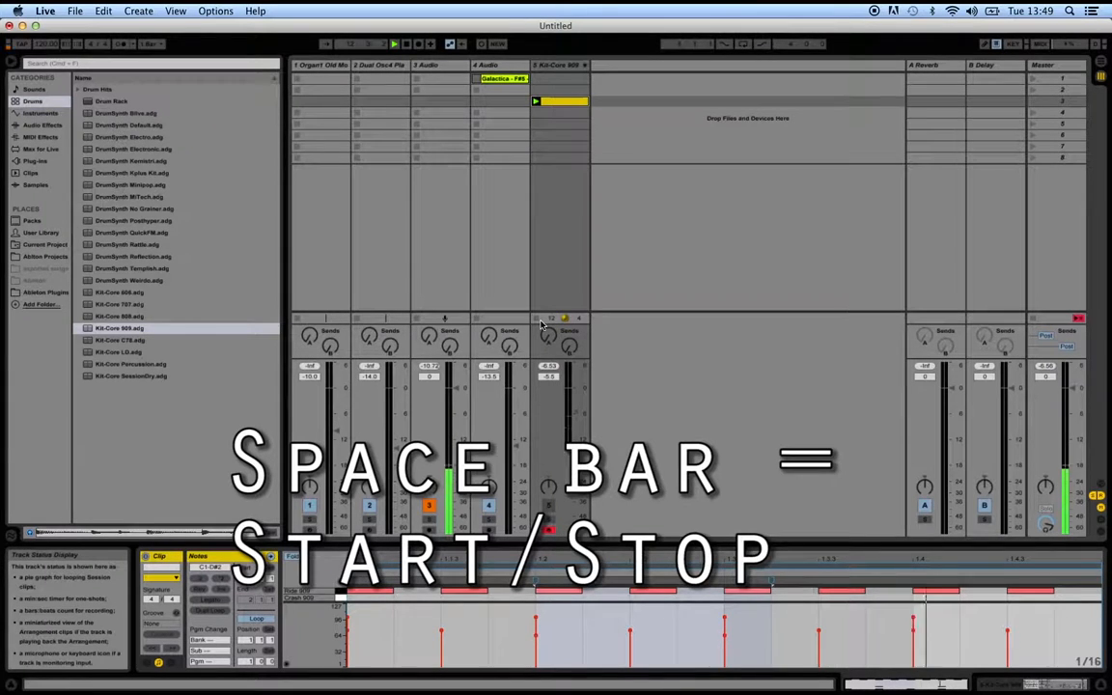
{"action": "key", "text": "space"}
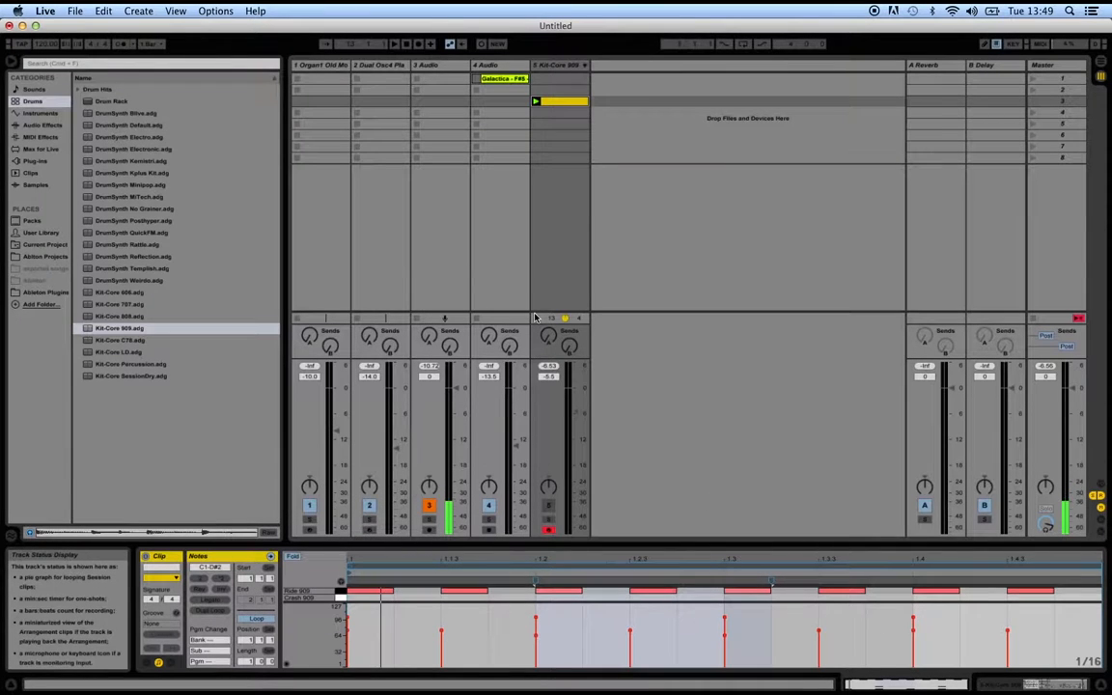
{"action": "left_click", "coordinate": [536, 317]}
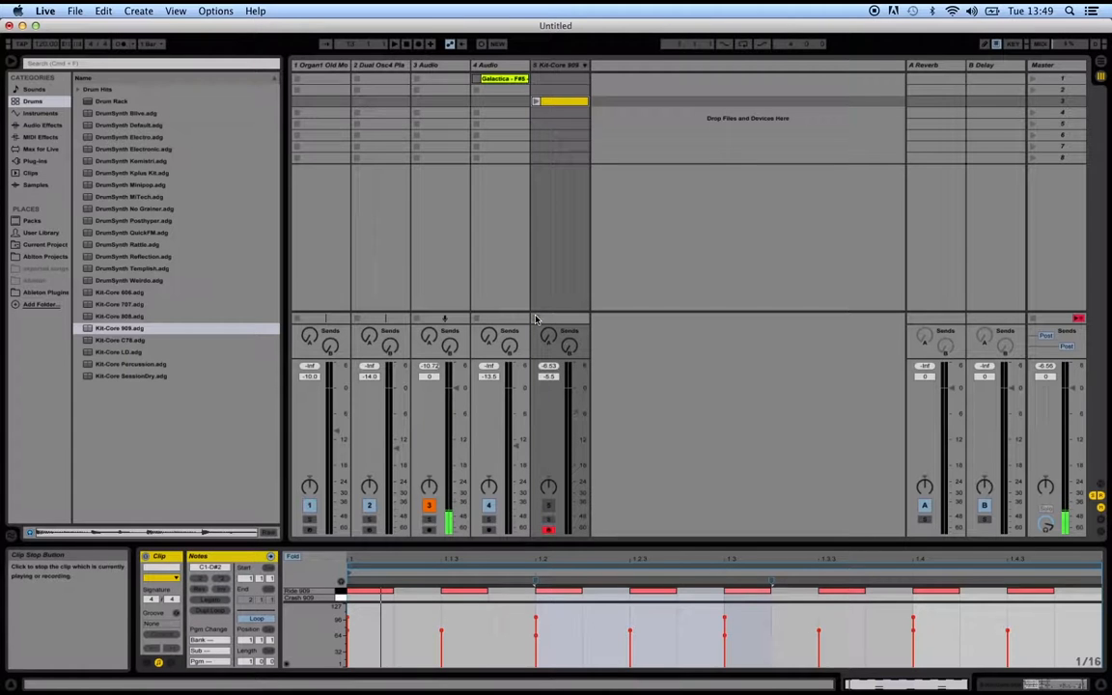
- Play the drum clip while sweeping the Kit-Core 909 track volume from 6.0 dB to -66.0 dB, and set it to -30.0 dB
{"action": "left_click_drag", "start_coordinate": [510, 359], "coordinate": [509, 381]}
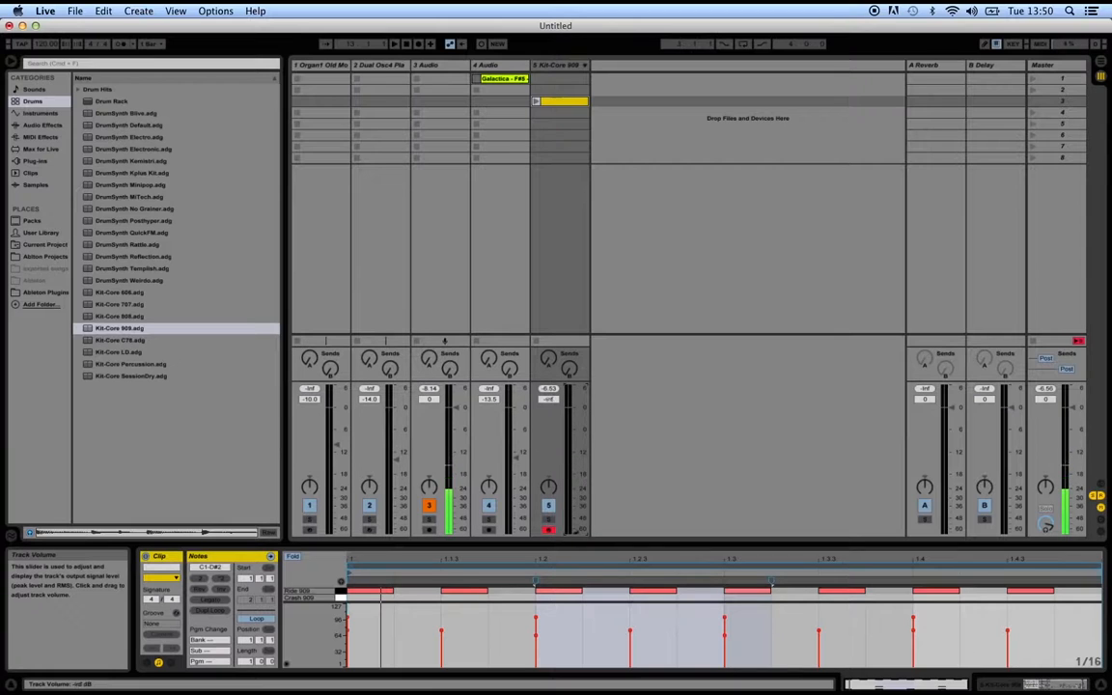
{"action": "left_click", "coordinate": [536, 101]}
{"action": "mouse_move", "coordinate": [574, 454]}
{"action": "left_mouse_down"}
{"action": "mouse_move", "coordinate": [575, 498]}
{"action": "mouse_move", "coordinate": [575, 386]}
{"action": "left_mouse_up"}
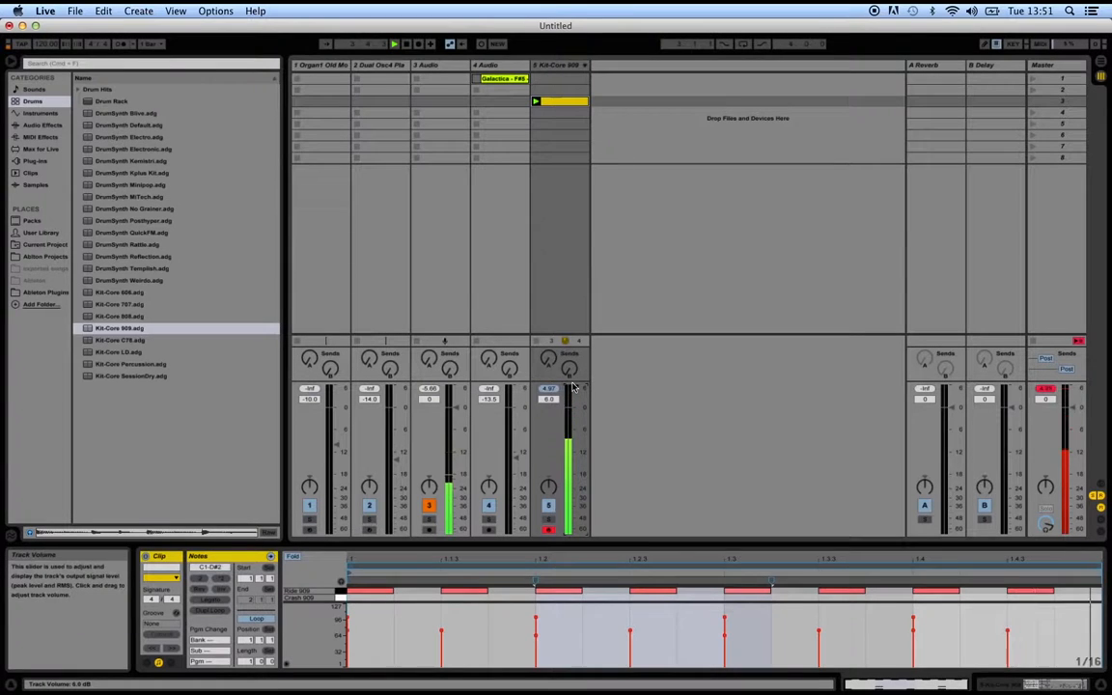
{"action": "mouse_move", "coordinate": [579, 389]}
{"action": "left_mouse_down"}
{"action": "mouse_move", "coordinate": [577, 530]}
{"action": "mouse_move", "coordinate": [577, 387]}
{"action": "left_mouse_up"}
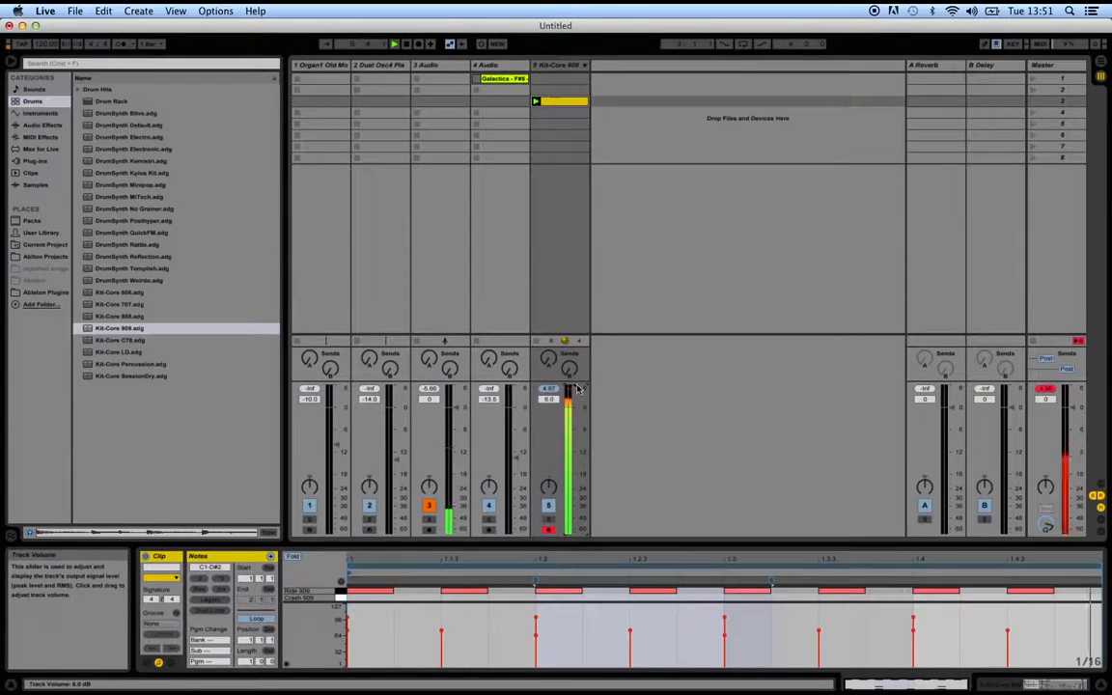
{"action": "left_click_drag", "start_coordinate": [577, 387], "coordinate": [576, 531]}
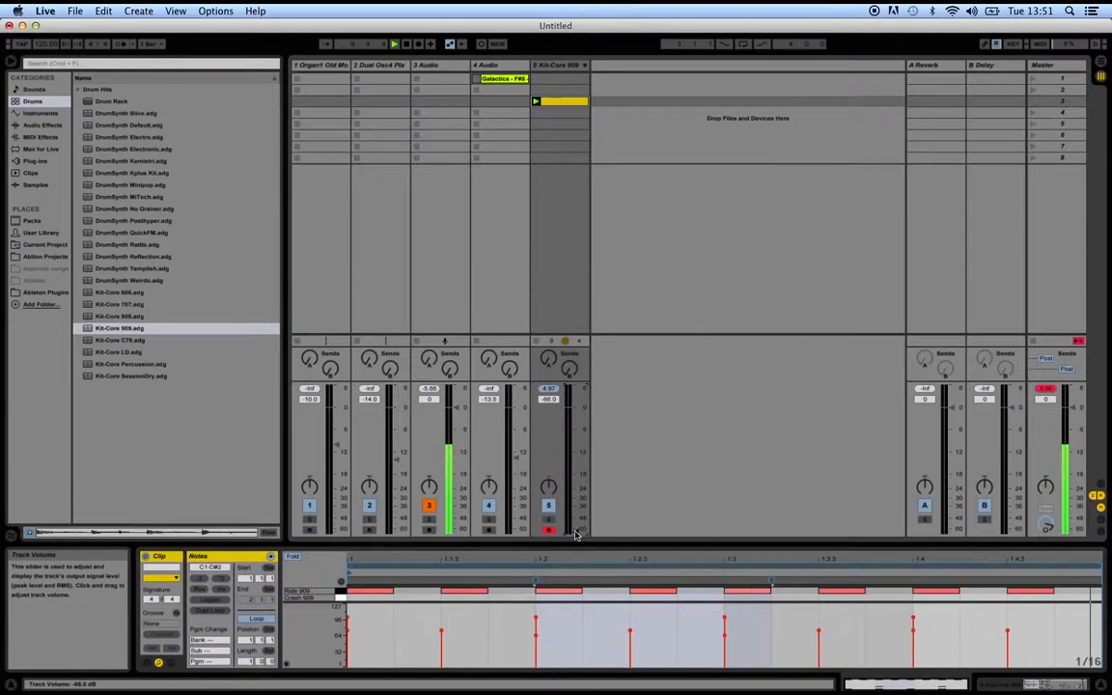
{"action": "left_click_drag", "start_coordinate": [576, 532], "coordinate": [577, 501]}
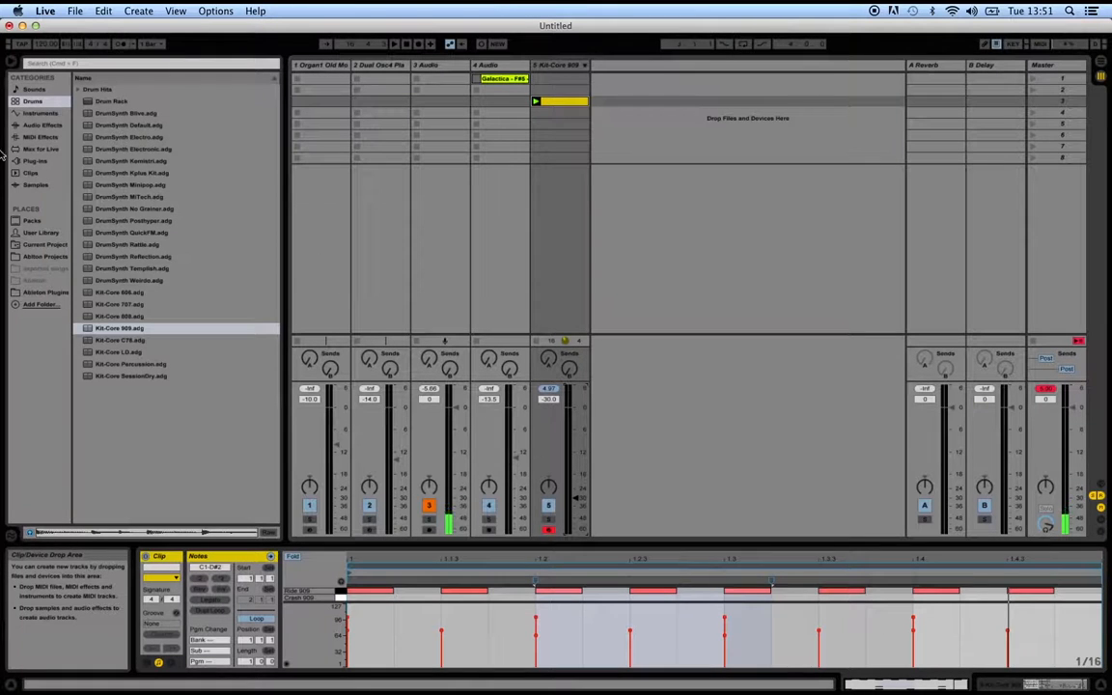
- Load the Acid Bass preset from Operator's Bass instruments onto the first MIDI track
{"action": "left_click", "coordinate": [43, 115]}
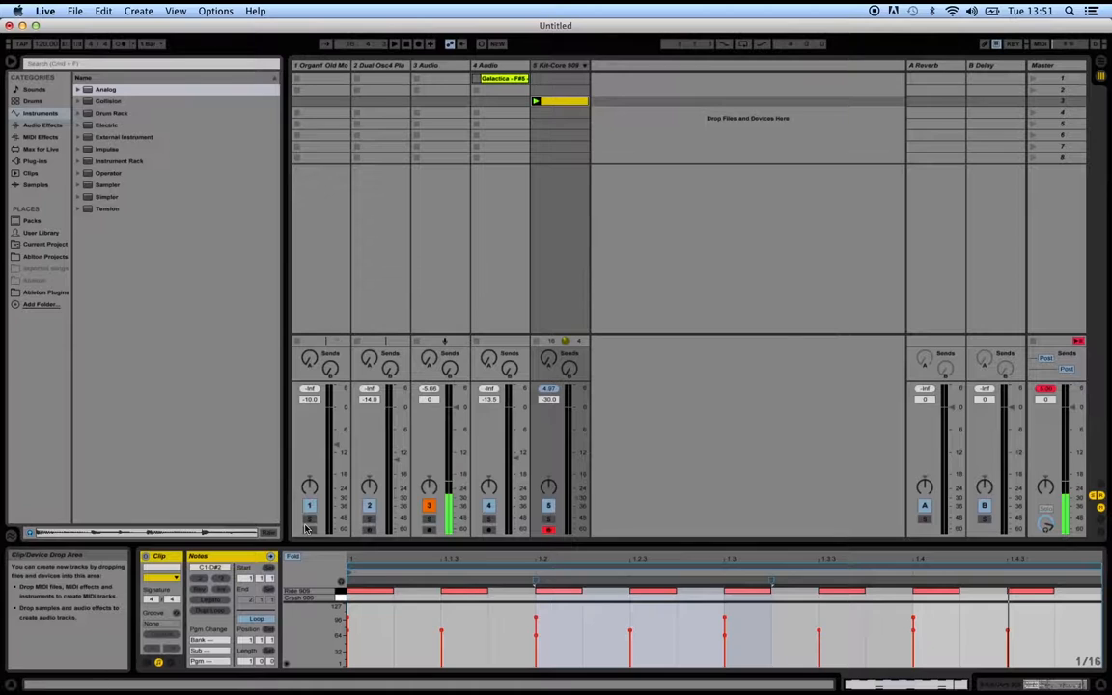
{"action": "left_click", "coordinate": [329, 66]}
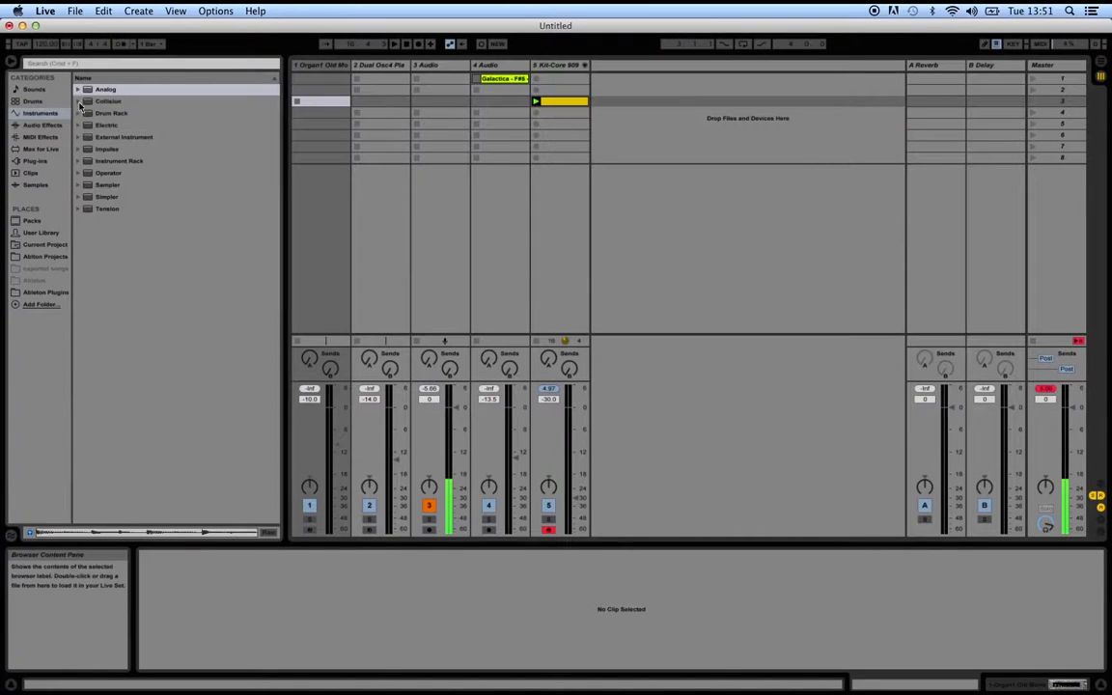
{"action": "left_click", "coordinate": [79, 174]}
{"action": "left_click", "coordinate": [85, 197]}
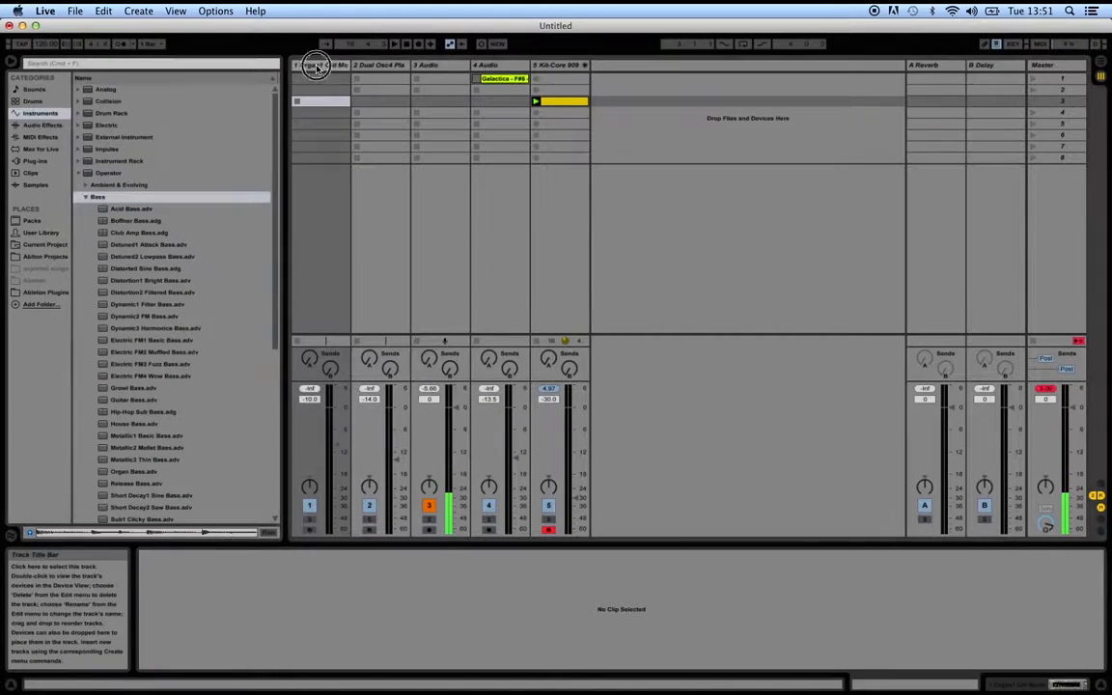
{"action": "left_click", "coordinate": [131, 209]}
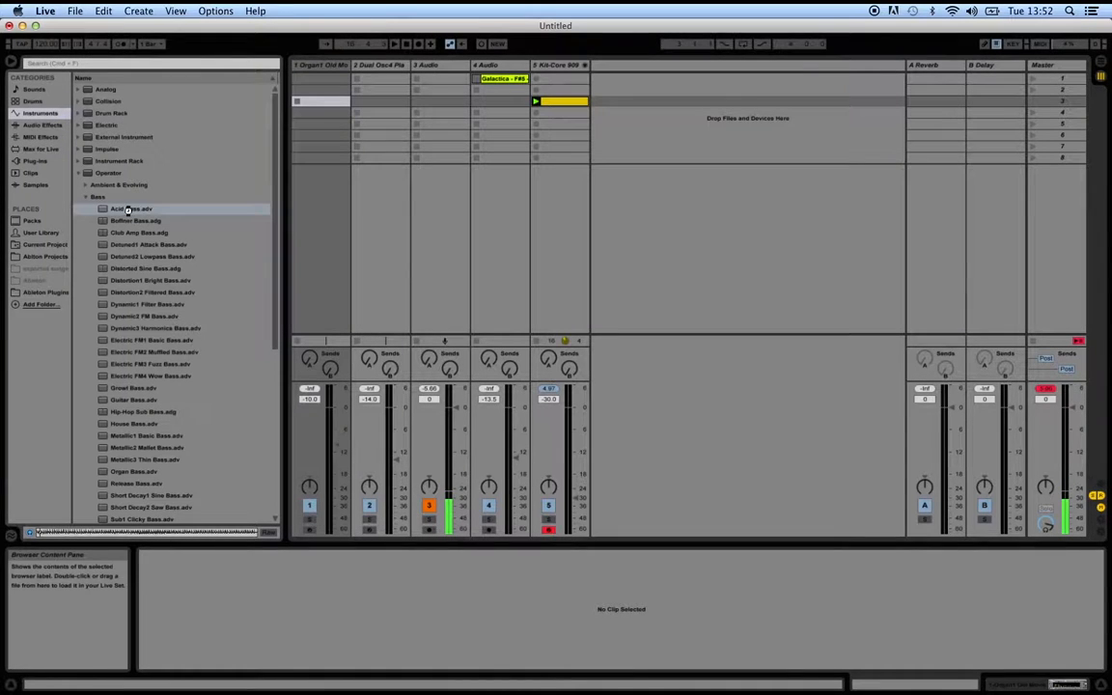
{"action": "double_click", "coordinate": [127, 210]}
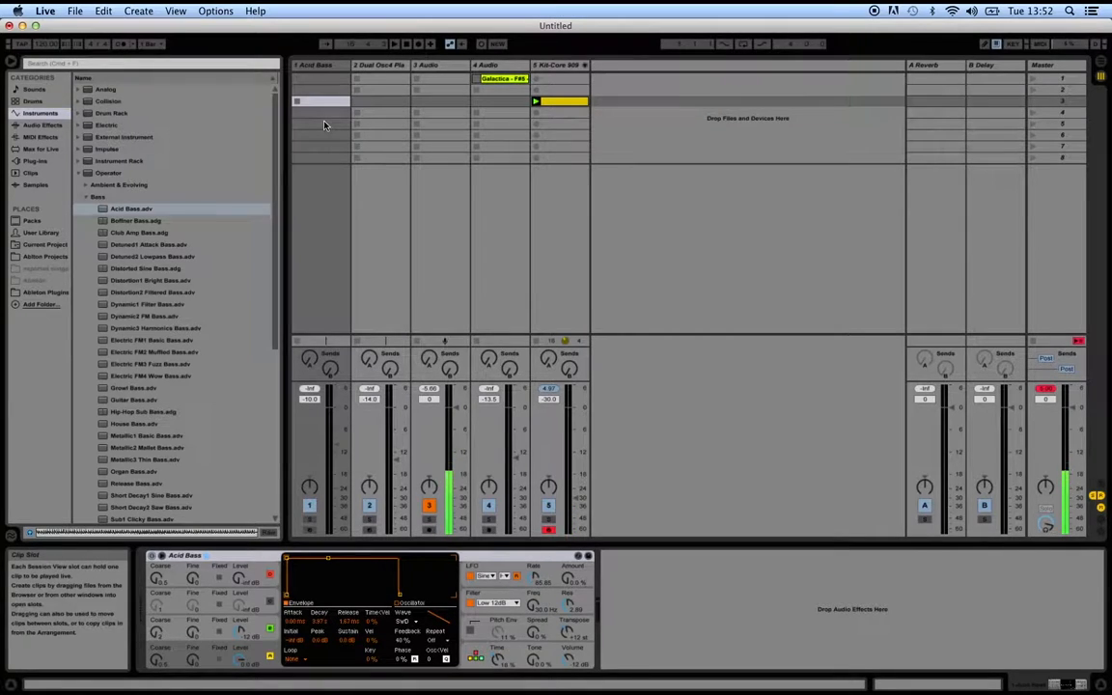
- Arm the Acid Bass track for recording, try out its sound, and lower its volume to -24.0 dB
{"action": "left_click", "coordinate": [310, 528]}
{"action": "key", "text": "a"}
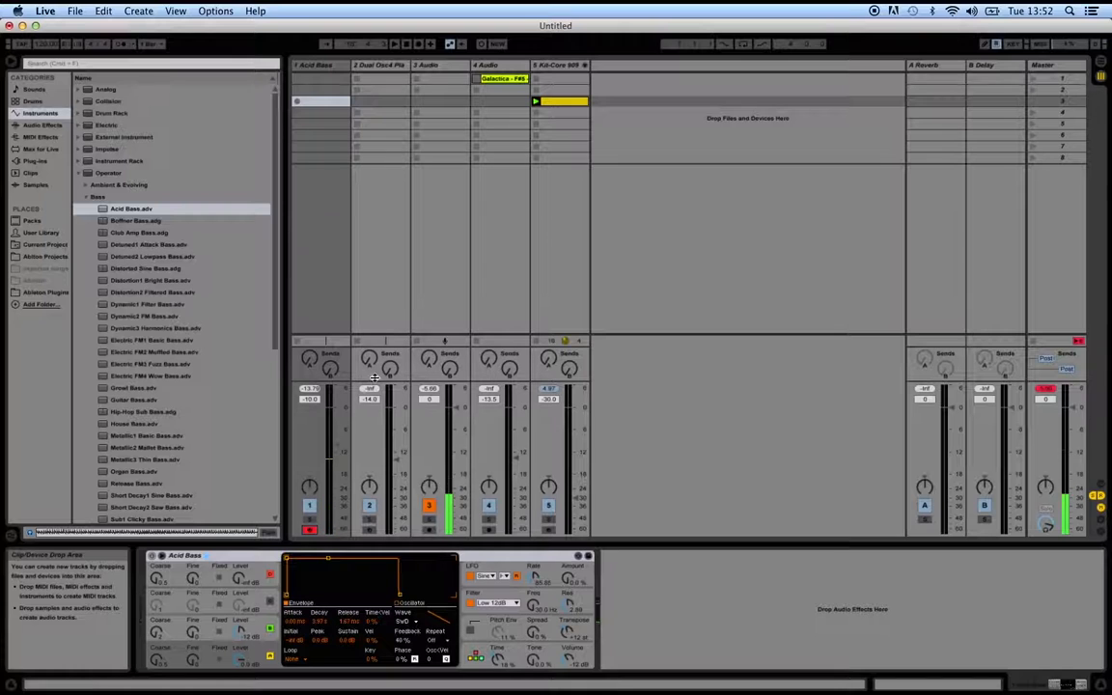
{"action": "left_click_drag", "start_coordinate": [338, 447], "coordinate": [335, 463]}
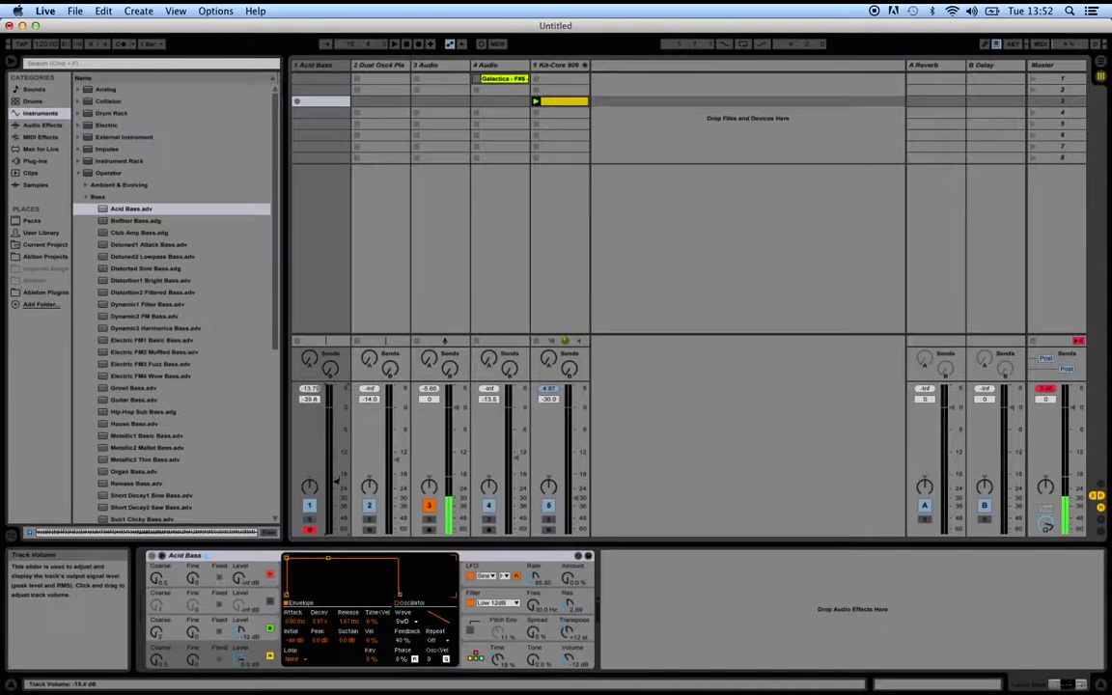
- Record a bass line into the Acid Bass track's second clip slot and play it back with the drum clip
{"action": "left_click", "coordinate": [299, 90]}
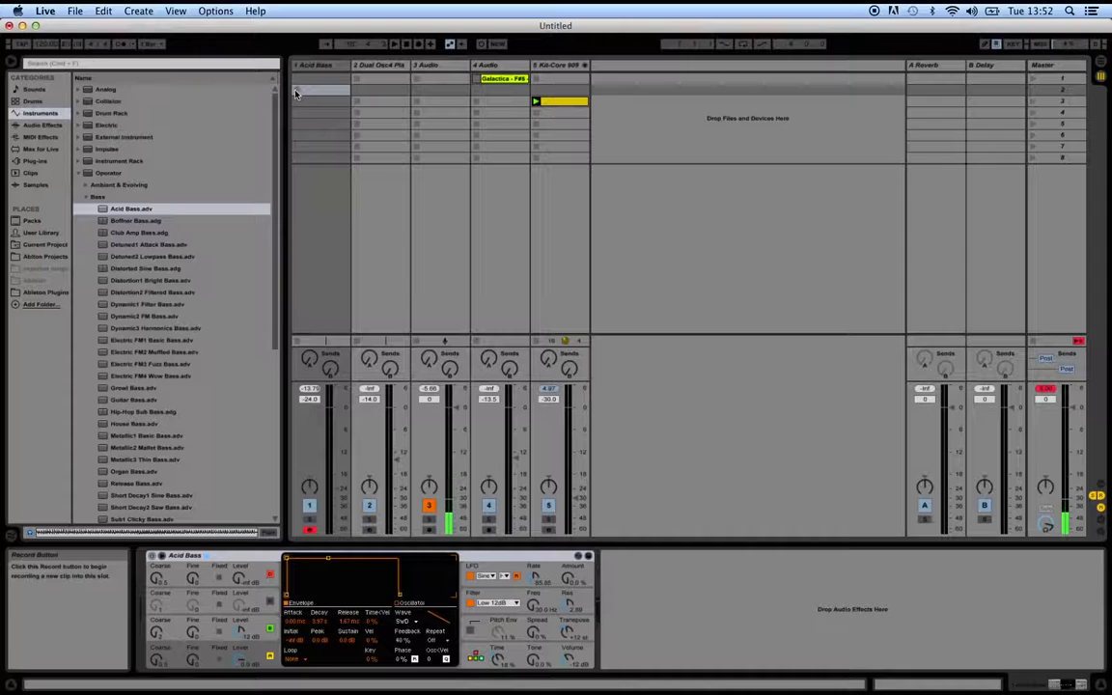
{"action": "left_click", "coordinate": [298, 92]}
{"action": "left_click", "coordinate": [298, 92]}
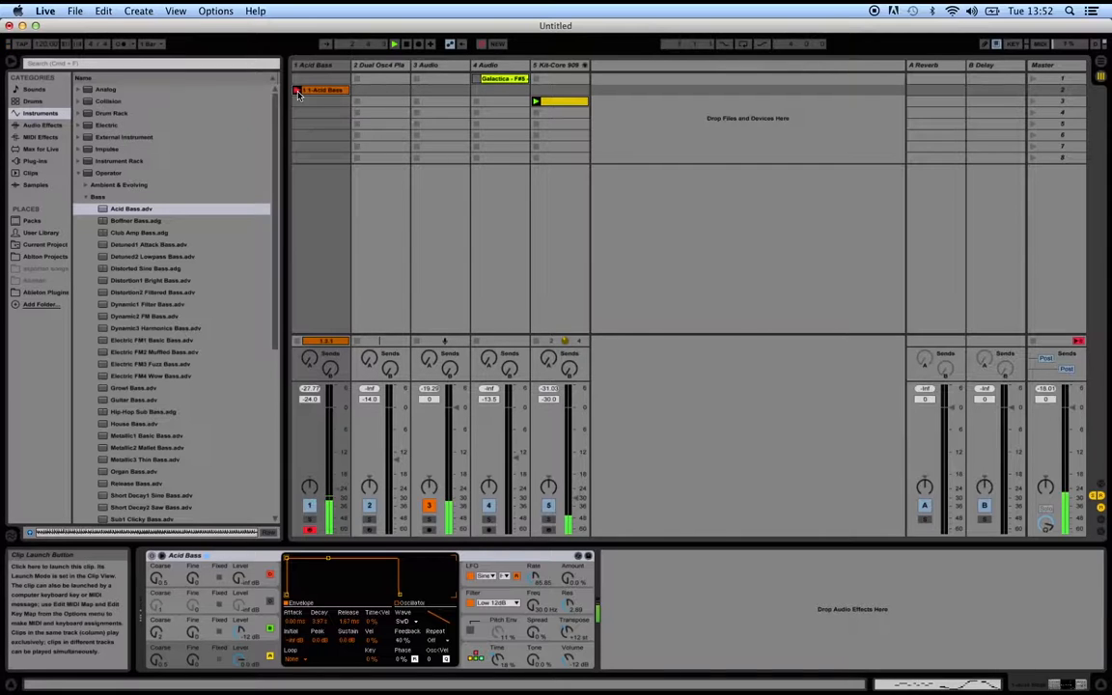
{"action": "left_click", "coordinate": [299, 93]}
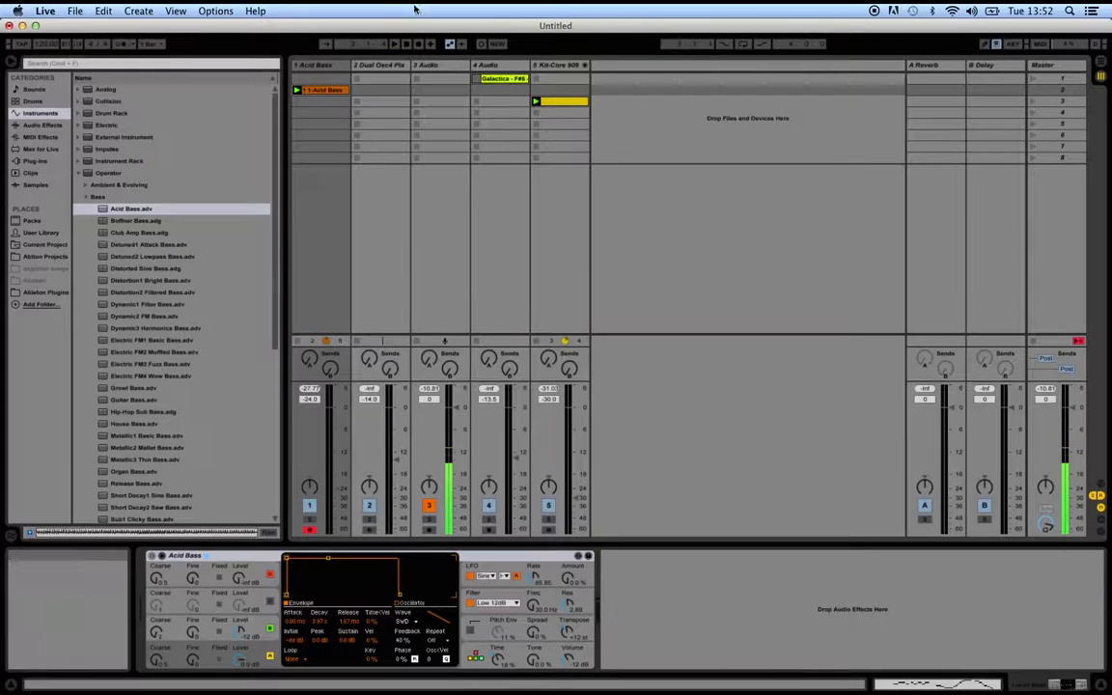
{"action": "left_click", "coordinate": [299, 93]}
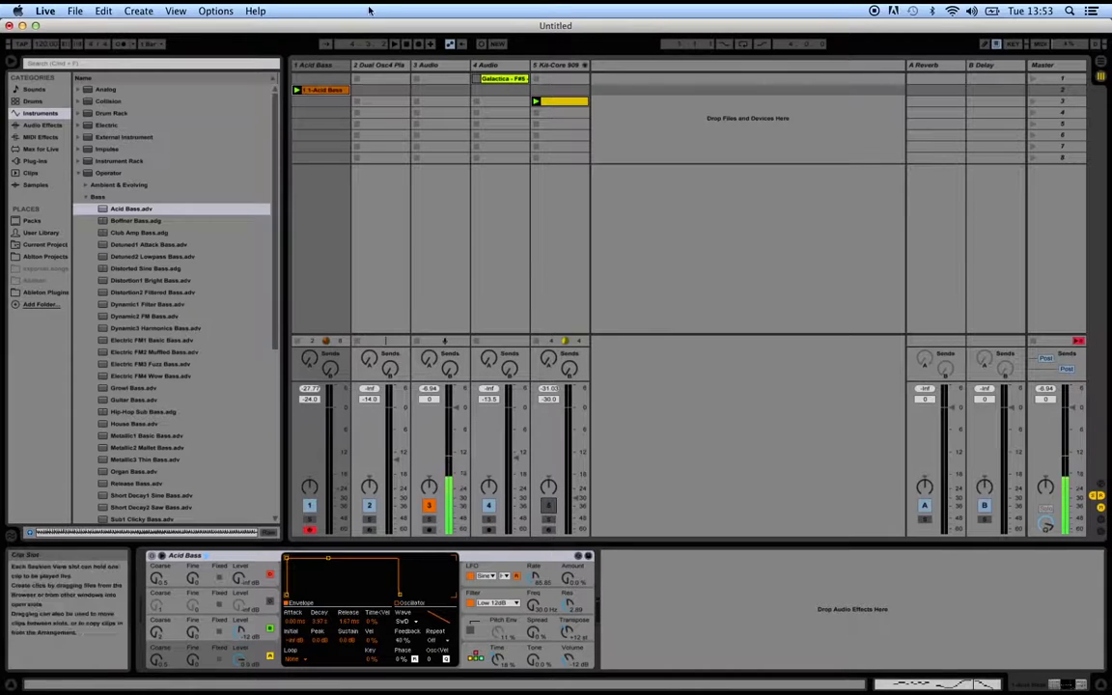
- Open the recorded Acid Bass clip, enlarge its note editor, and magnify the octave range containing the notes
{"action": "double_click", "coordinate": [316, 91]}
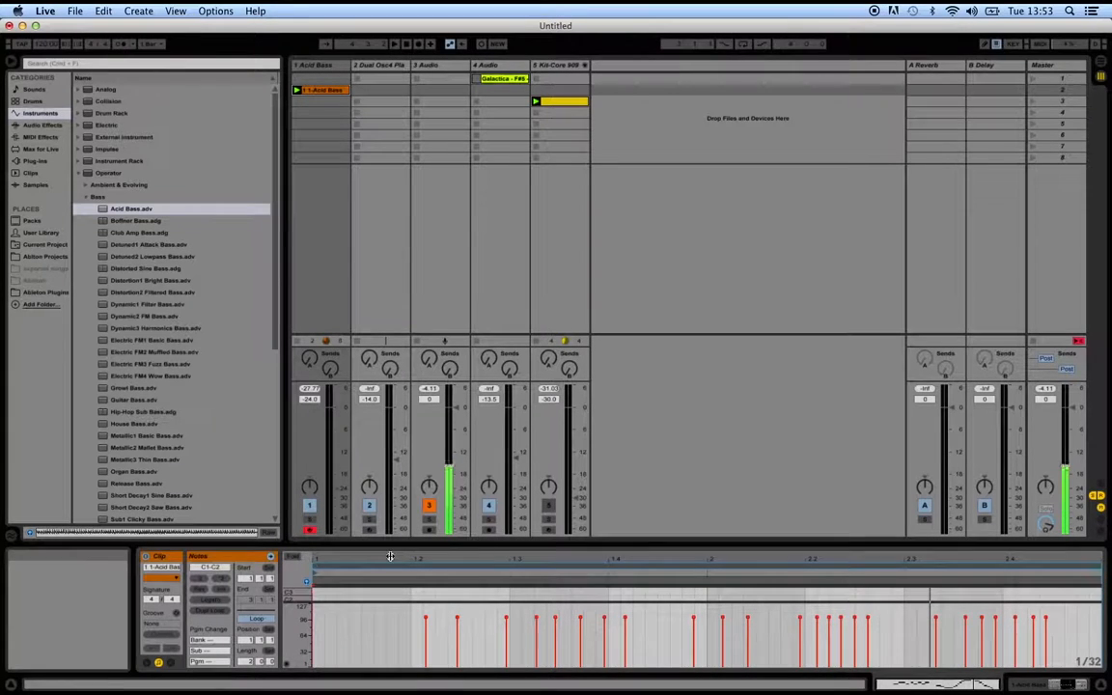
{"action": "left_click_drag", "start_coordinate": [478, 544], "coordinate": [477, 157]}
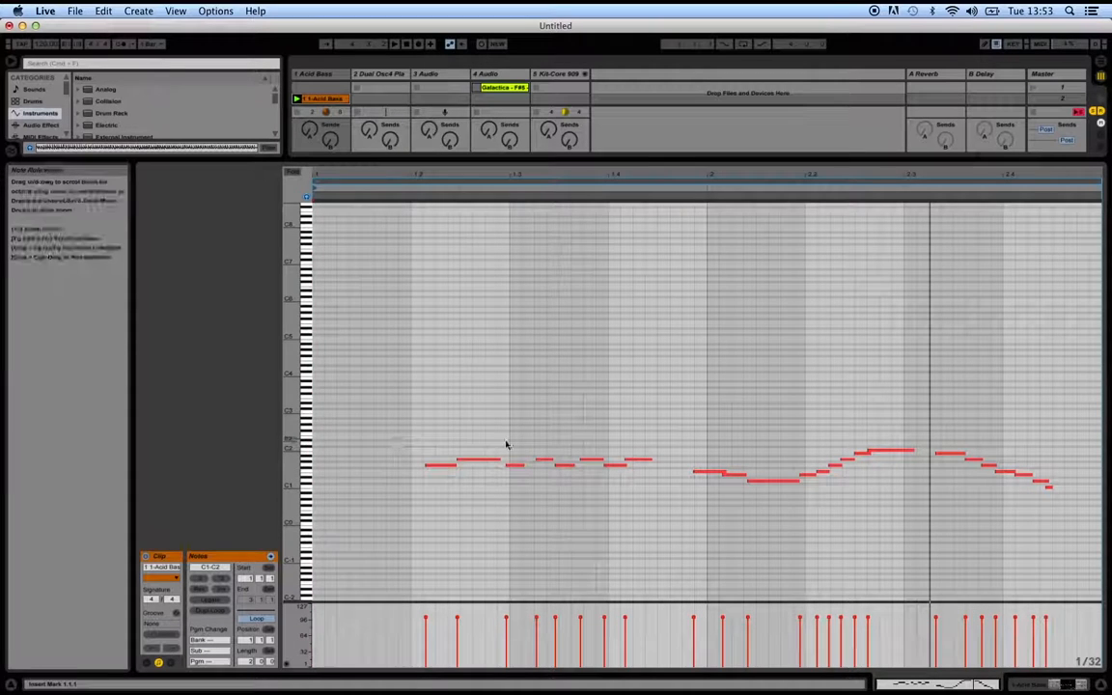
{"action": "mouse_move", "coordinate": [292, 439]}
{"action": "left_mouse_down"}
{"action": "mouse_move", "coordinate": [321, 440]}
{"action": "mouse_move", "coordinate": [294, 436]}
{"action": "left_mouse_up"}
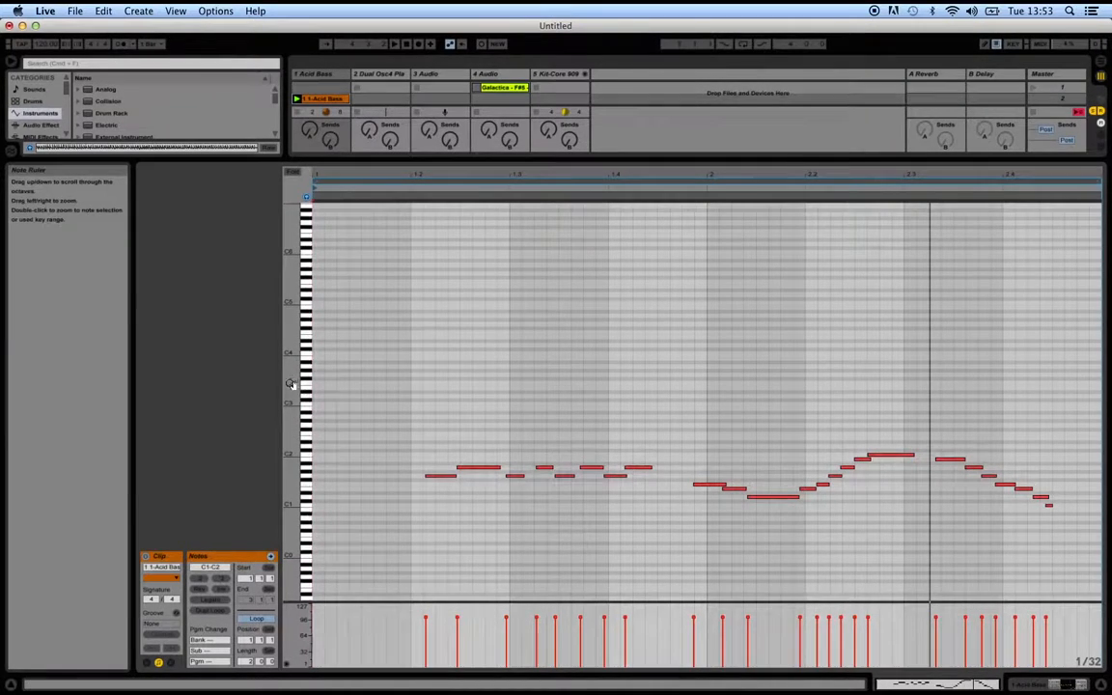
{"action": "left_click_drag", "start_coordinate": [290, 384], "coordinate": [356, 384]}
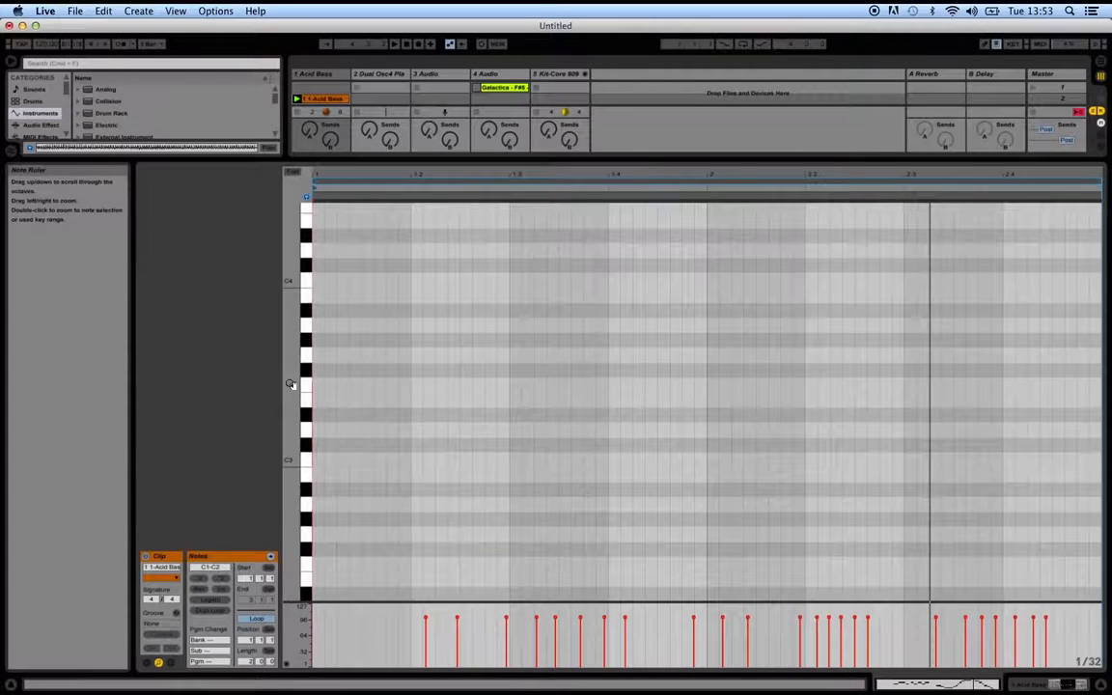
{"action": "scroll", "coordinate": [471, 497], "scroll_direction": "up", "scroll_amount": 5}
{"action": "scroll", "coordinate": [470, 497], "scroll_direction": "down", "scroll_amount": 10}
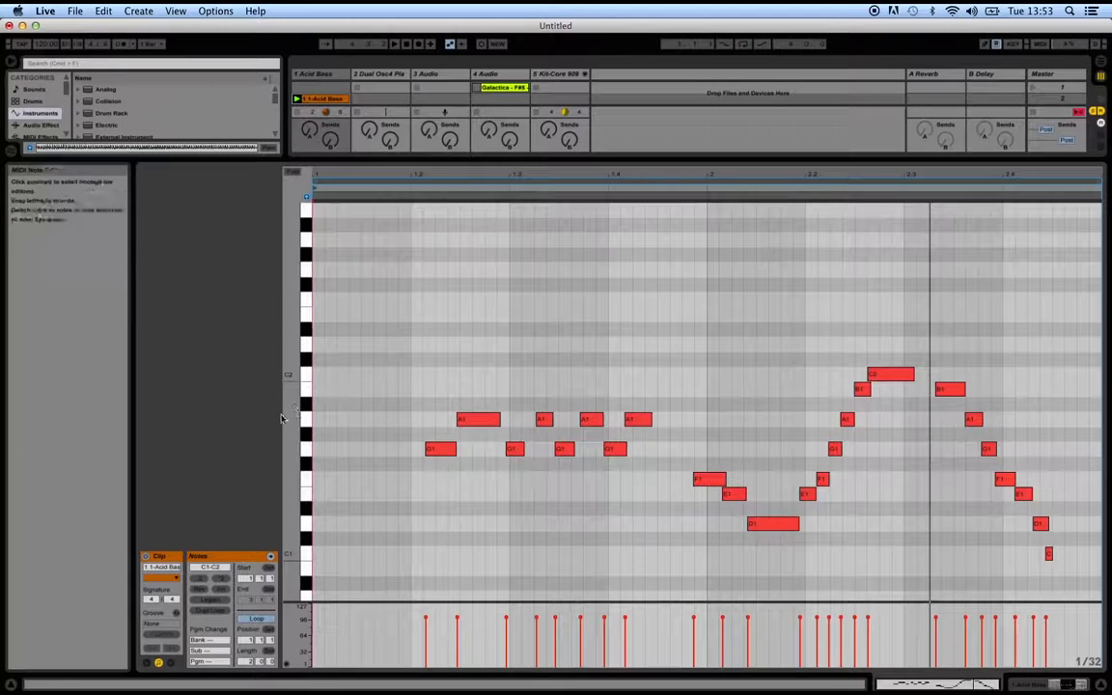
{"action": "mouse_move", "coordinate": [293, 421]}
{"action": "left_mouse_down"}
{"action": "mouse_move", "coordinate": [292, 256]}
{"action": "mouse_move", "coordinate": [288, 423]}
{"action": "left_mouse_up"}
- Move the first G1 note back to beat 1.2, and add two short G0 notes and a G#0 note at 2.2
{"action": "left_click_drag", "start_coordinate": [442, 362], "coordinate": [425, 366]}
{"action": "mouse_move", "coordinate": [473, 331]}
{"action": "left_mouse_down"}
{"action": "mouse_move", "coordinate": [462, 330]}
{"action": "mouse_move", "coordinate": [479, 335]}
{"action": "left_mouse_up"}
{"action": "double_click", "coordinate": [453, 539]}
{"action": "double_click", "coordinate": [651, 540]}
{"action": "double_click", "coordinate": [810, 526]}
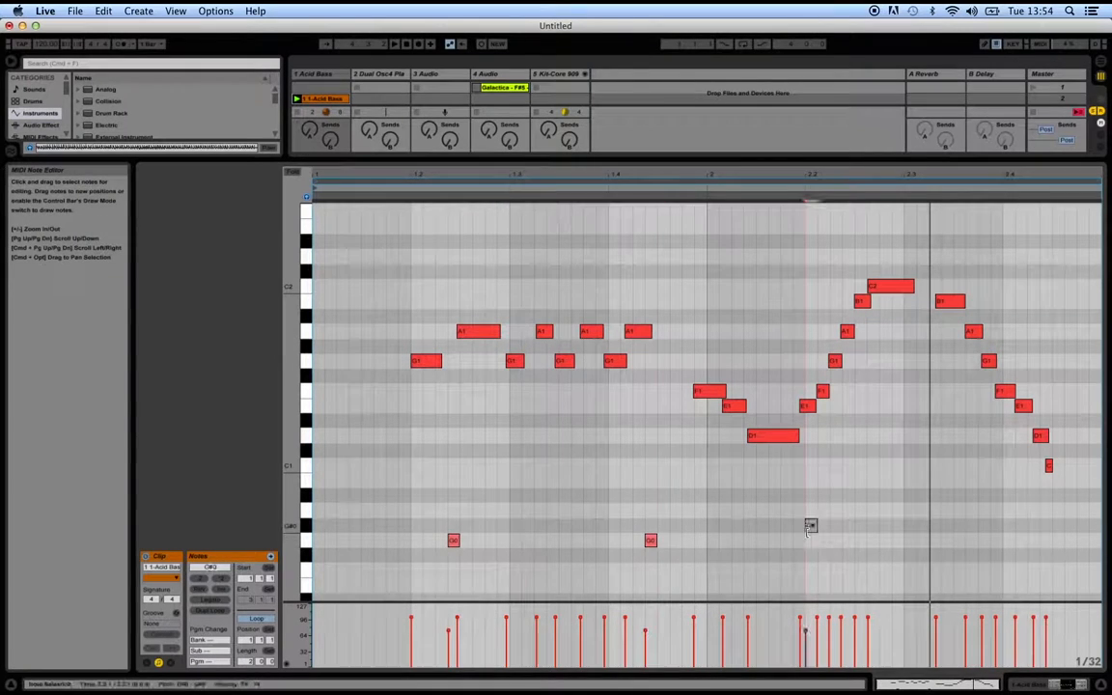
- Play the edited Acid Bass clip and shrink the note editor to bring the mixer back into view
{"action": "left_click", "coordinate": [297, 100]}
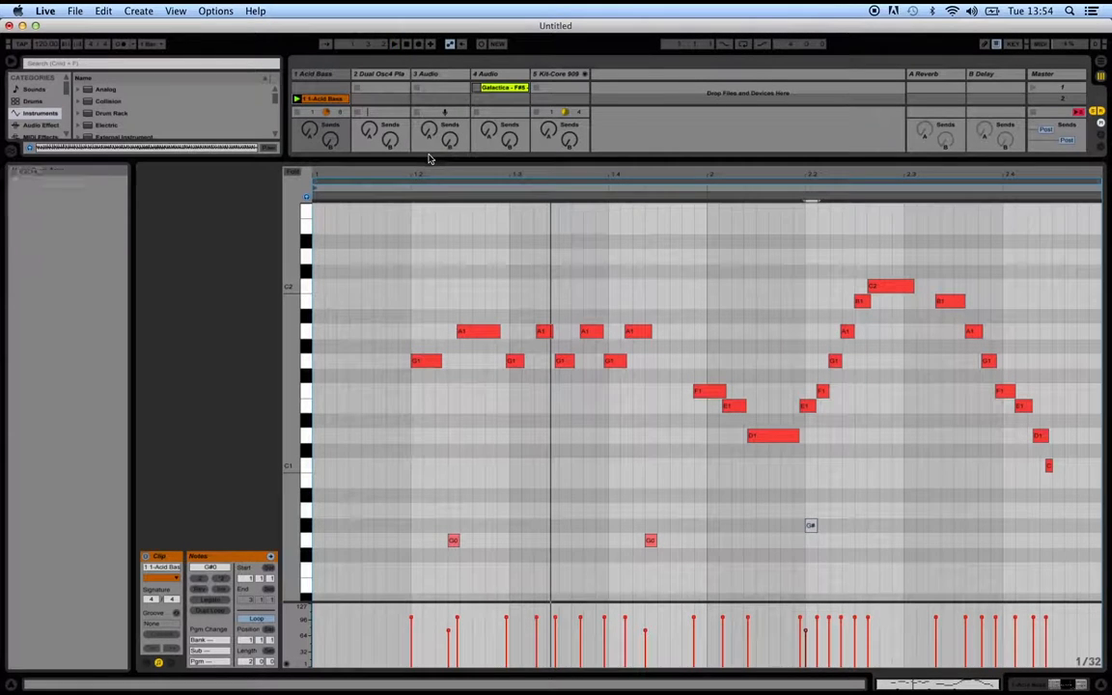
{"action": "left_click_drag", "start_coordinate": [430, 163], "coordinate": [439, 389]}
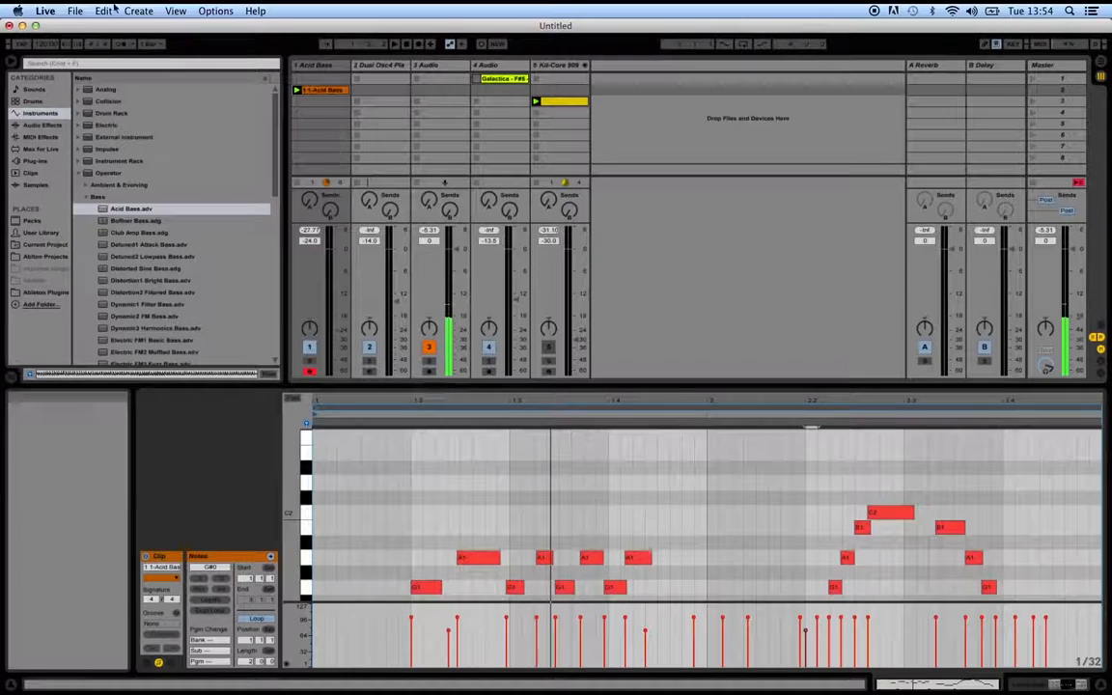